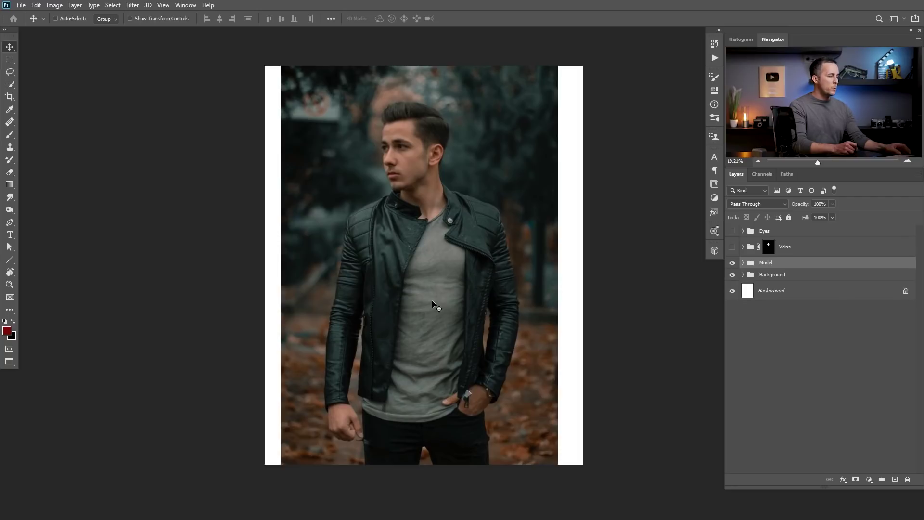
Switch to the skeleton document and hide Layer 2's black rib-cage shape.
{"action": "left_click", "coordinate": [431, 299]}
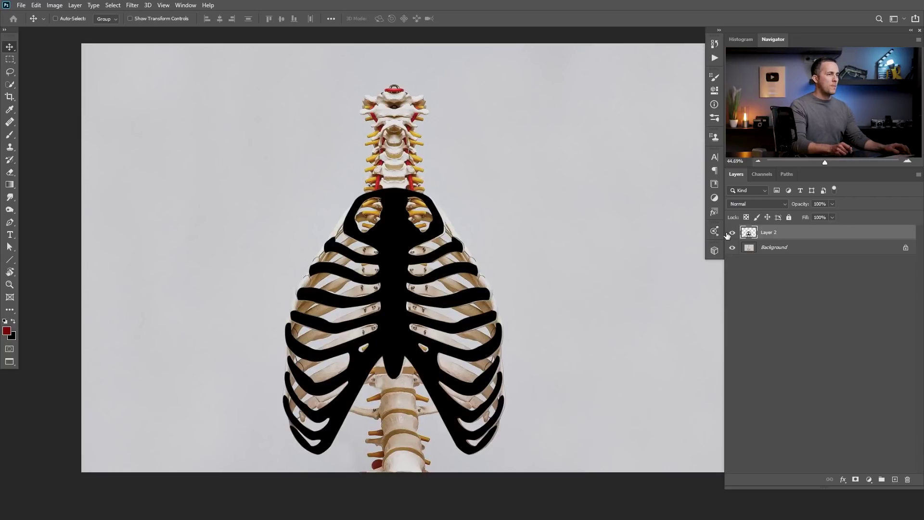
{"action": "left_click", "coordinate": [732, 233]}
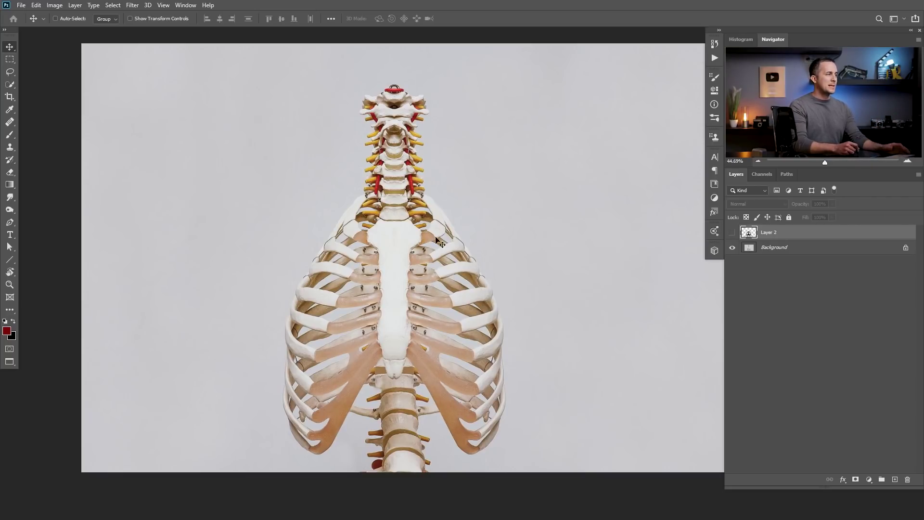
{"action": "key", "text": "p"}
{"action": "scroll", "coordinate": [396, 268], "scroll_direction": "up", "scroll_amount": 2}
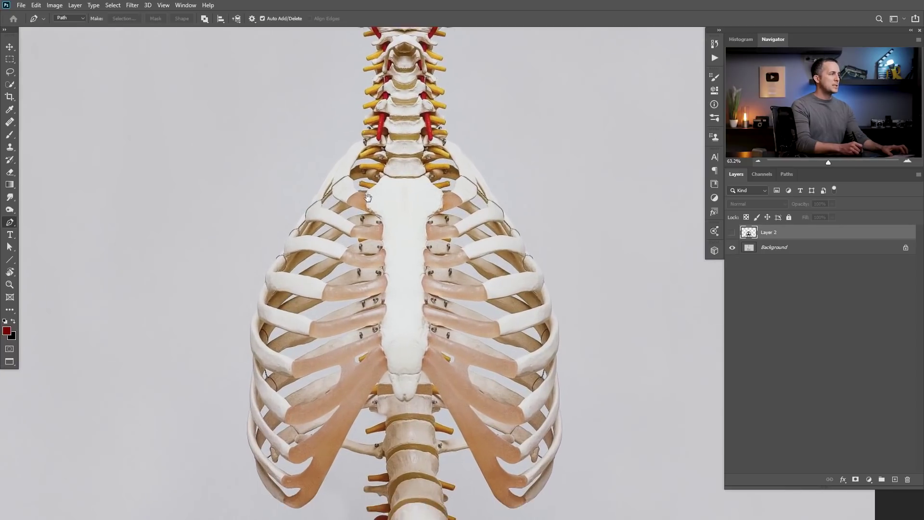
Trace a trial Pen path around the ribs, delete it, and show Layer 2 again.
{"action": "mouse_move", "coordinate": [382, 175]}
{"action": "left_mouse_down"}
{"action": "mouse_move", "coordinate": [364, 195]}
{"action": "mouse_move", "coordinate": [348, 176]}
{"action": "mouse_move", "coordinate": [333, 183]}
{"action": "mouse_move", "coordinate": [338, 198]}
{"action": "mouse_move", "coordinate": [384, 220]}
{"action": "mouse_move", "coordinate": [380, 227]}
{"action": "mouse_move", "coordinate": [306, 209]}
{"action": "mouse_move", "coordinate": [320, 230]}
{"action": "left_mouse_up"}
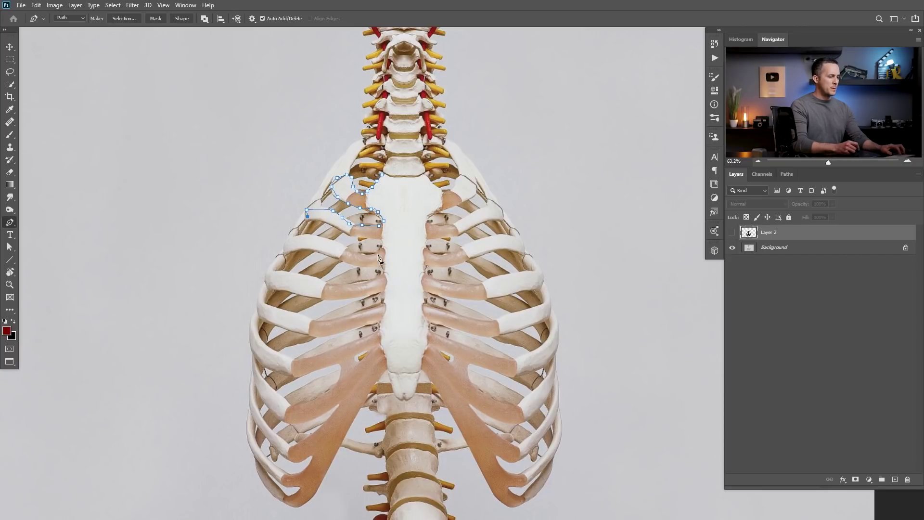
{"action": "key", "text": "Delete"}
{"action": "scroll", "coordinate": [404, 248], "scroll_direction": "down", "scroll_amount": 3}
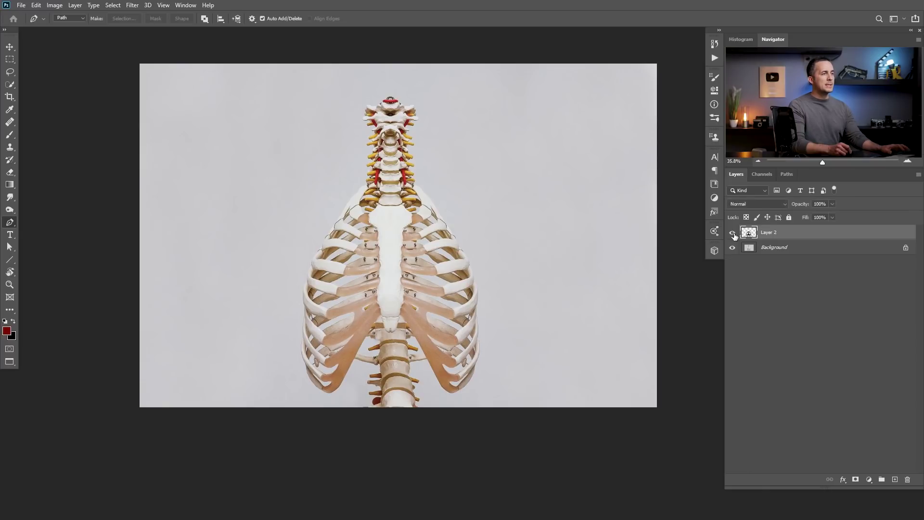
{"action": "left_click", "coordinate": [734, 234]}
{"action": "scroll", "coordinate": [373, 298], "scroll_direction": "up", "scroll_amount": 1}
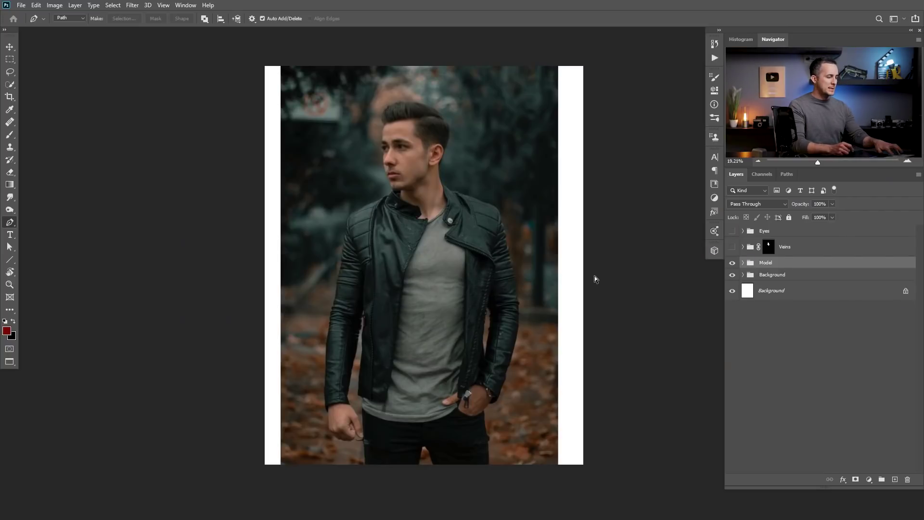
Paste the rib cage into the model document as a new layer and zoom in.
{"action": "key", "text": "ctrl+v"}
{"action": "key", "text": "v"}
{"action": "left_click_drag", "start_coordinate": [424, 285], "coordinate": [455, 284]}
{"action": "left_click_drag", "start_coordinate": [424, 251], "coordinate": [436, 250]}
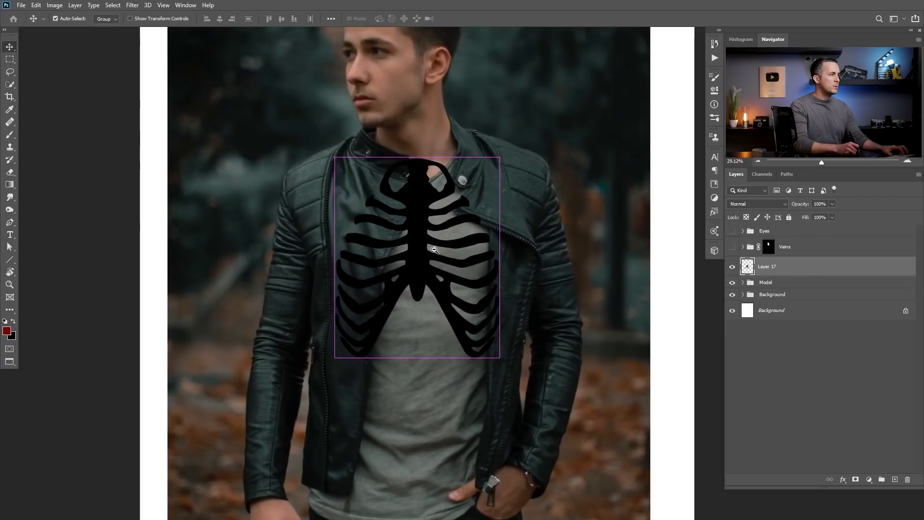
{"action": "key", "text": "ctrl"}
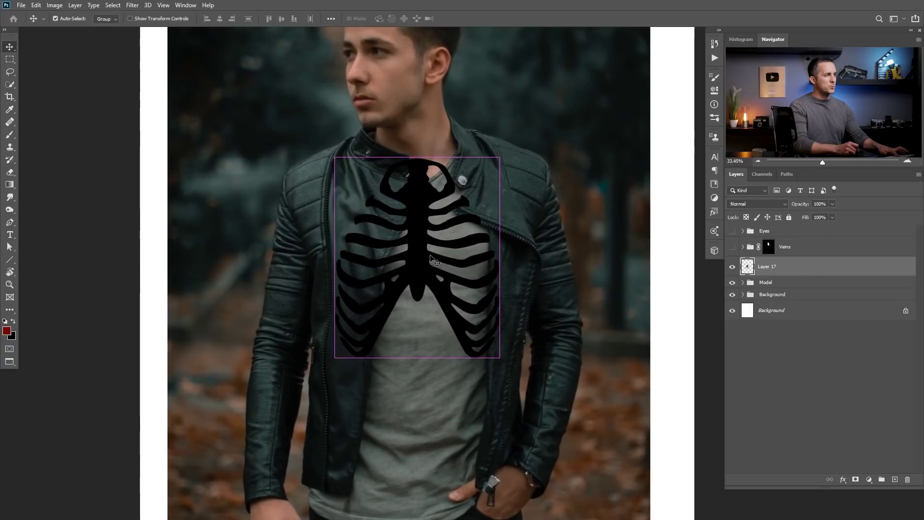
Scale the rib cage up to about 105% with Free Transform.
{"action": "key", "text": "ctrl+t"}
{"action": "left_click_drag", "start_coordinate": [500, 157], "coordinate": [503, 153]}
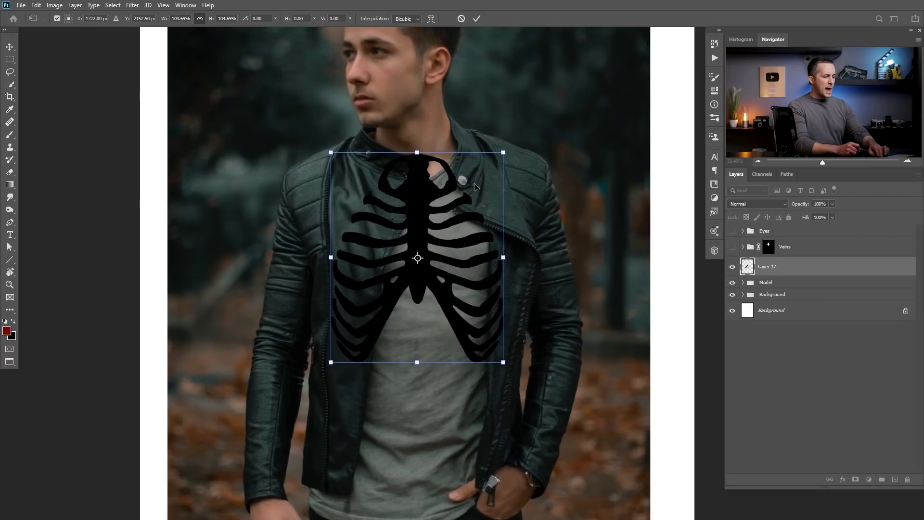
{"action": "key", "text": "Return"}
{"action": "scroll", "coordinate": [448, 260], "scroll_direction": "down", "scroll_amount": 1}
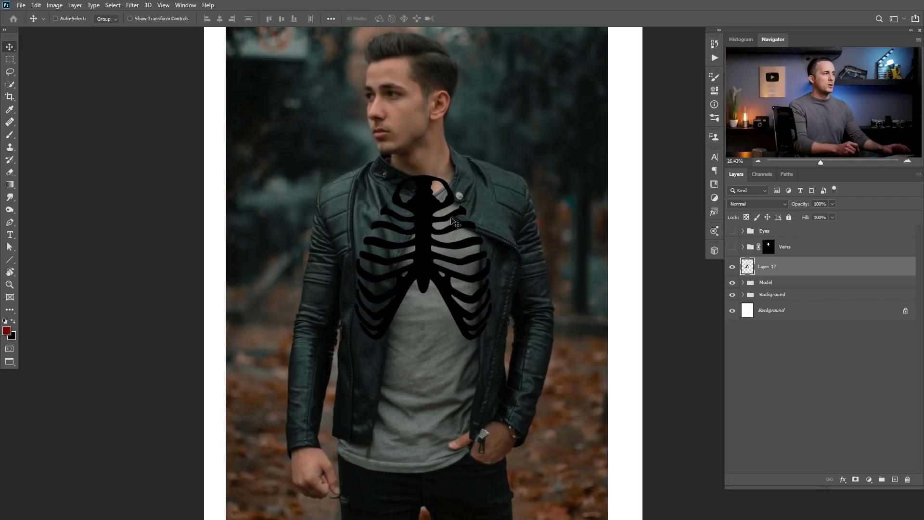
Nudge the rib cage slightly upward on the chest and zoom out to the whole figure.
{"action": "left_click", "coordinate": [417, 204], "text": "ctrl"}
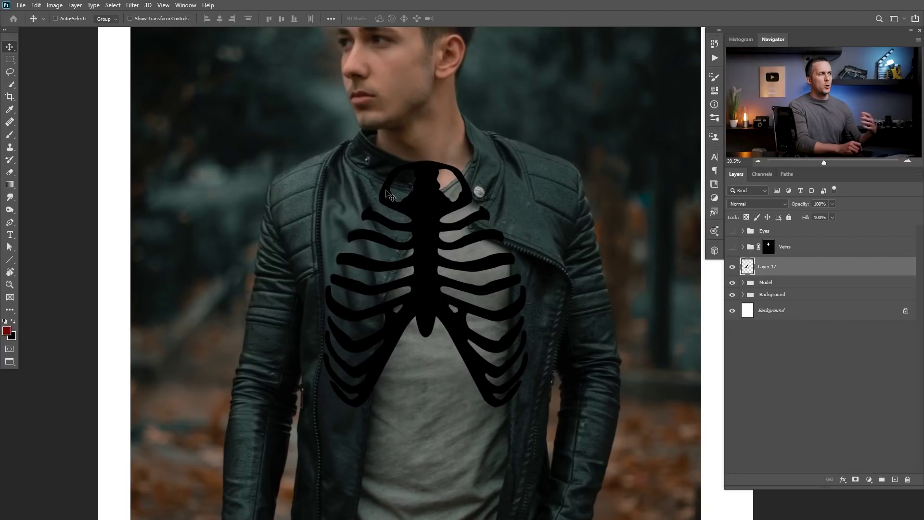
{"action": "left_click_drag", "start_coordinate": [423, 217], "coordinate": [423, 209]}
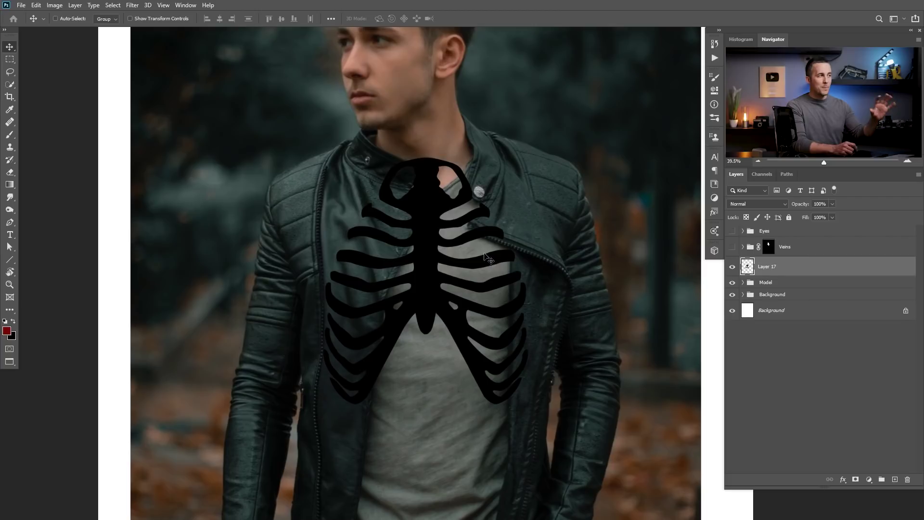
{"action": "key", "text": "ctrl+space"}
{"action": "mouse_move", "coordinate": [436, 267]}
{"action": "left_mouse_down"}
{"action": "mouse_move", "coordinate": [414, 269]}
{"action": "mouse_move", "coordinate": [431, 273]}
{"action": "left_mouse_up"}
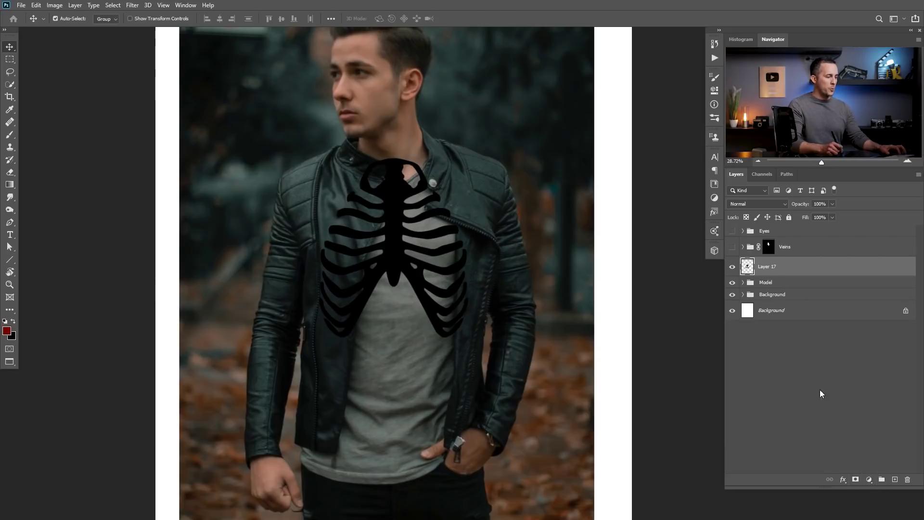
Group Layer 17 and give the group an inverted mask from the rib-cage selection.
{"action": "key", "text": "ctrl+g"}
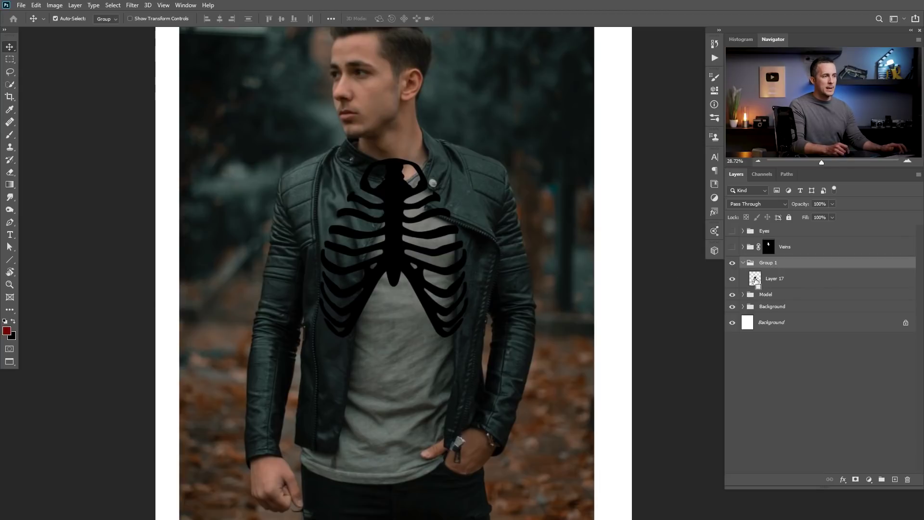
{"action": "left_click", "coordinate": [756, 280], "text": "ctrl"}
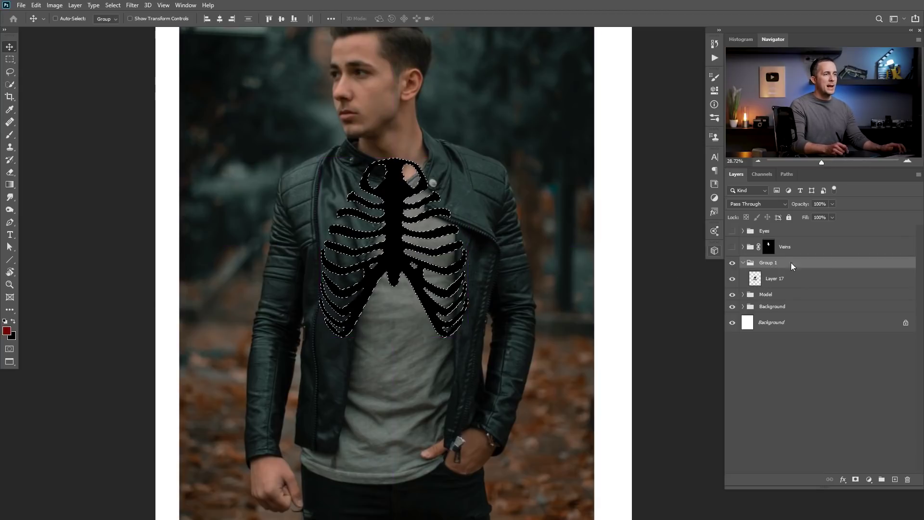
{"action": "left_click", "coordinate": [857, 480]}
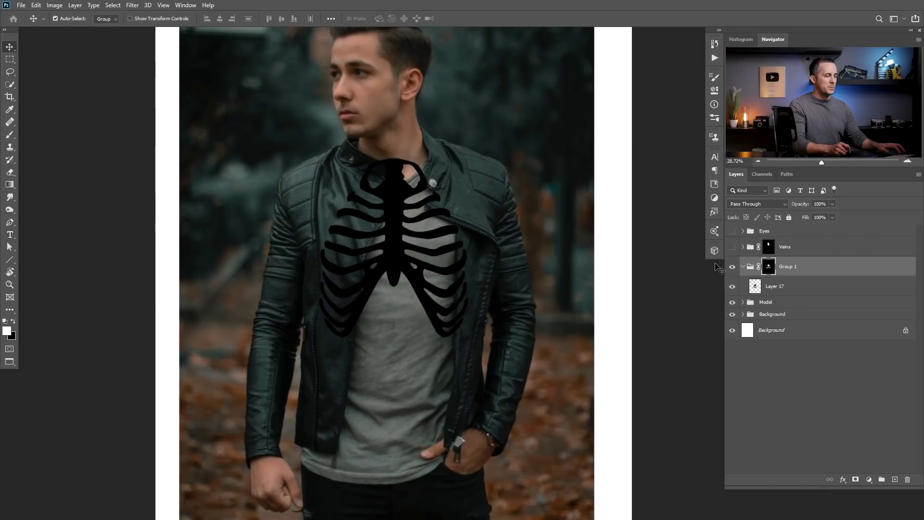
{"action": "key", "text": "ctrl"}
{"action": "key", "text": "ctrl+i"}
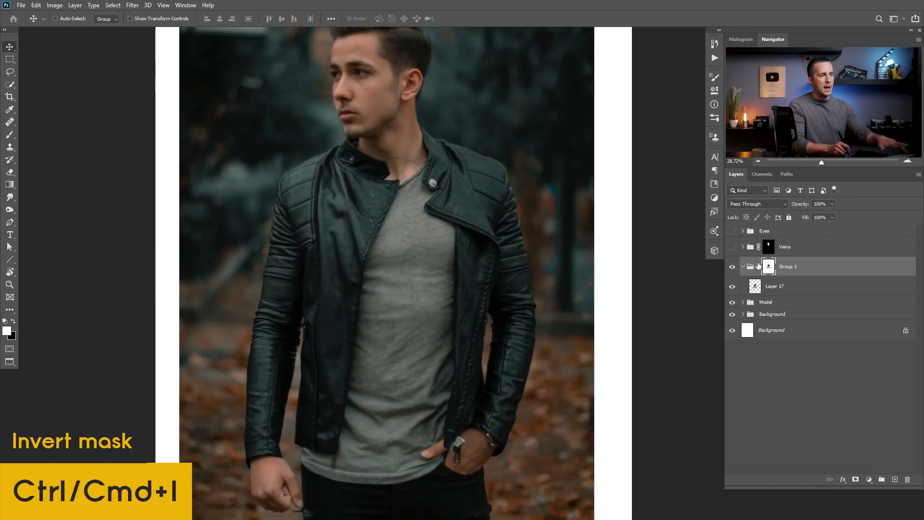
Name the group 'Ribs', move Layer 17 below Background and hide it.
{"action": "double_click", "coordinate": [788, 267]}
{"action": "type", "text": "Ribs"}
{"action": "key", "text": "Return"}
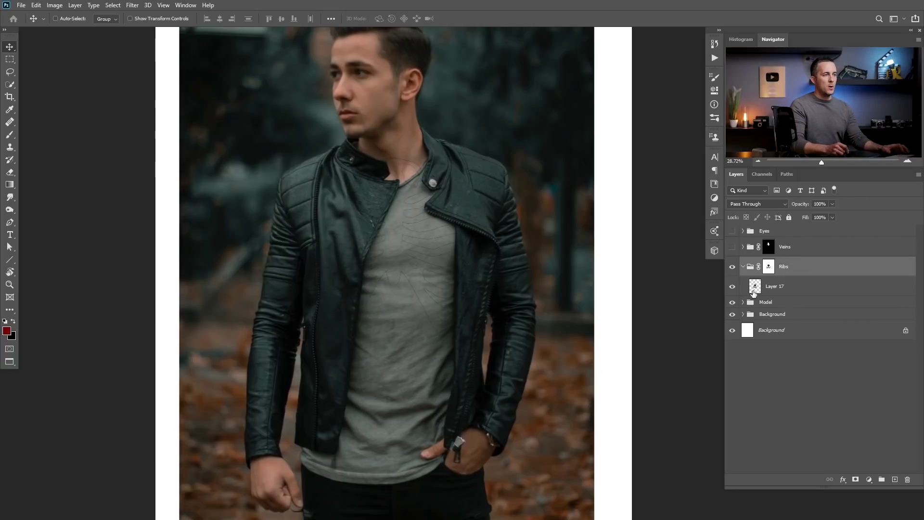
{"action": "left_click_drag", "start_coordinate": [754, 290], "coordinate": [747, 321]}
{"action": "left_click", "coordinate": [736, 311]}
{"action": "left_click", "coordinate": [768, 268]}
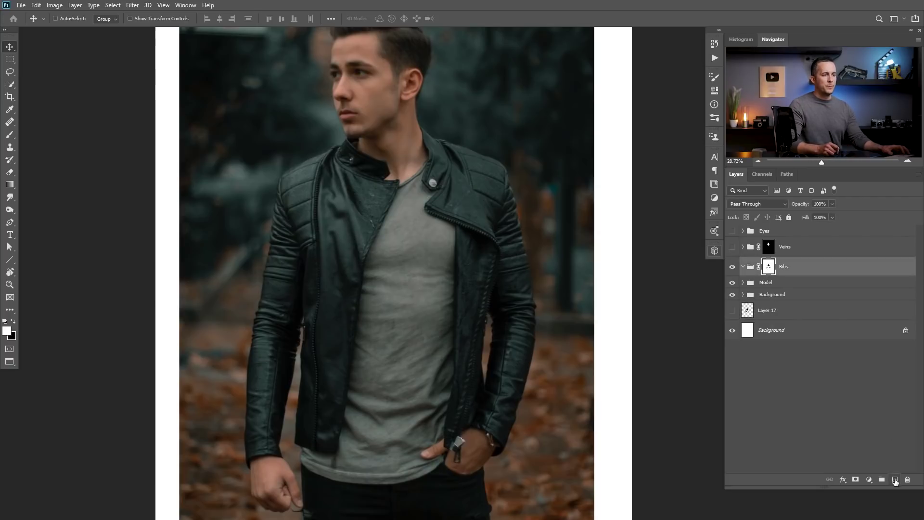
Add Layer 18 inside the Ribs group with Linear Dodge (Add) blend mode.
{"action": "left_click", "coordinate": [895, 480]}
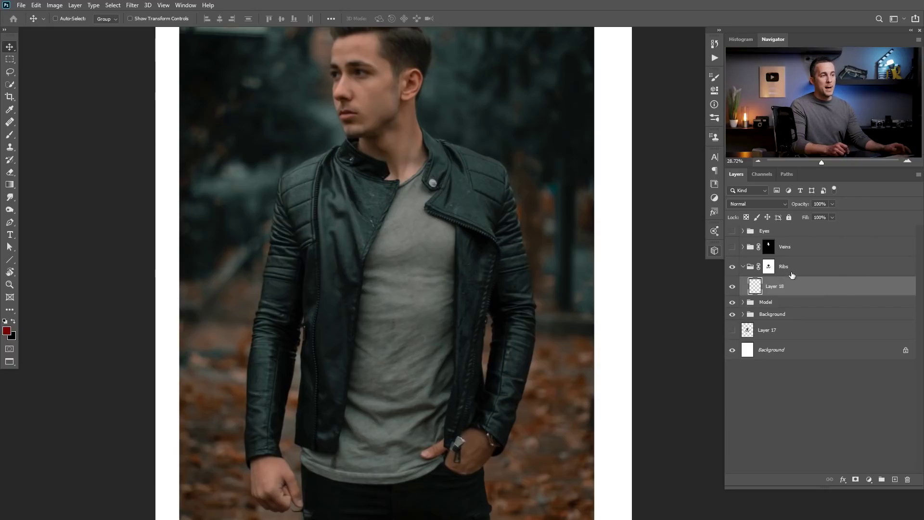
{"action": "left_click", "coordinate": [770, 203]}
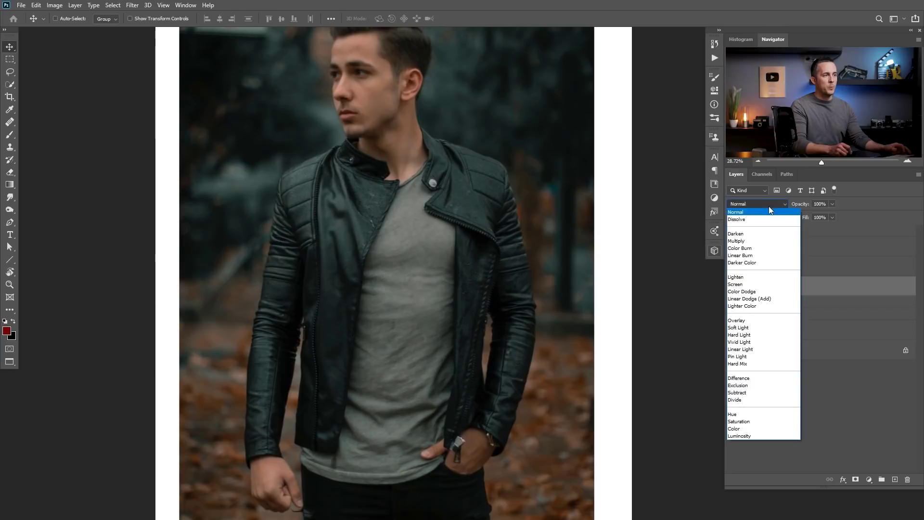
{"action": "left_click", "coordinate": [750, 299]}
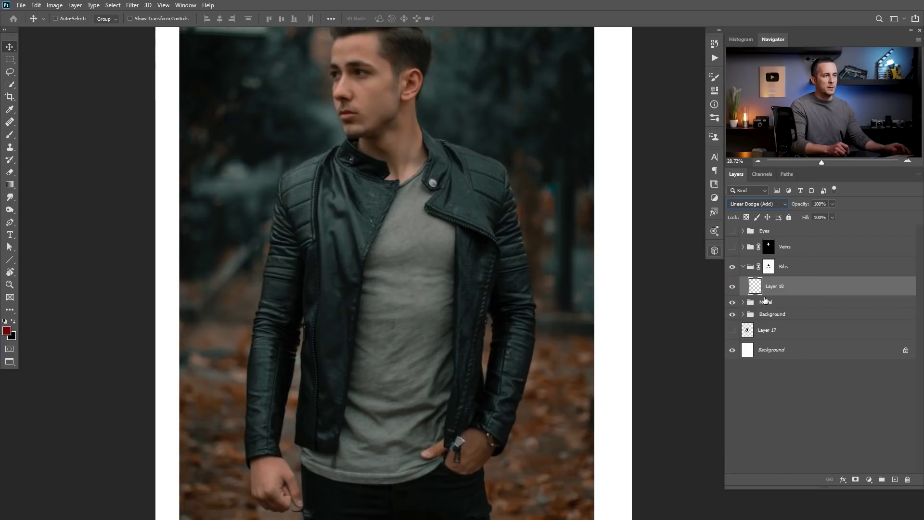
Set the foreground colour to dark red 540202.
{"action": "left_click", "coordinate": [7, 330]}
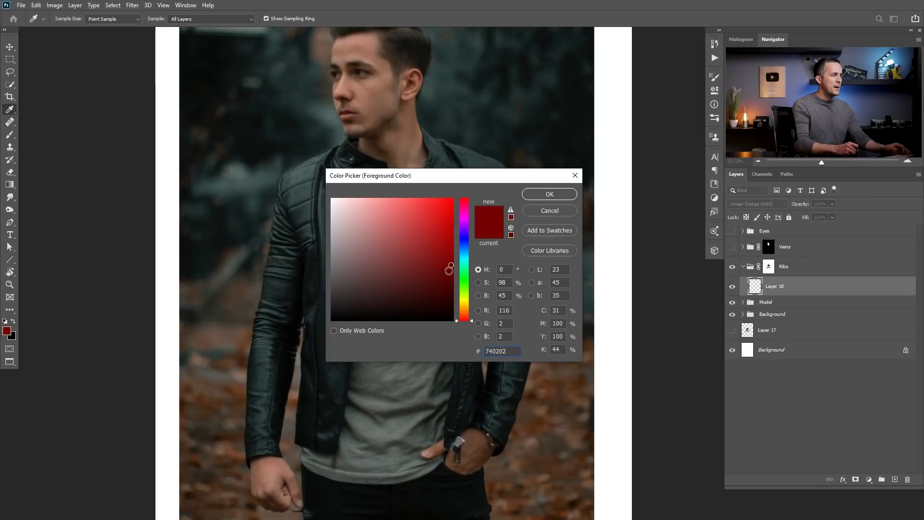
{"action": "left_click_drag", "start_coordinate": [451, 265], "coordinate": [446, 280]}
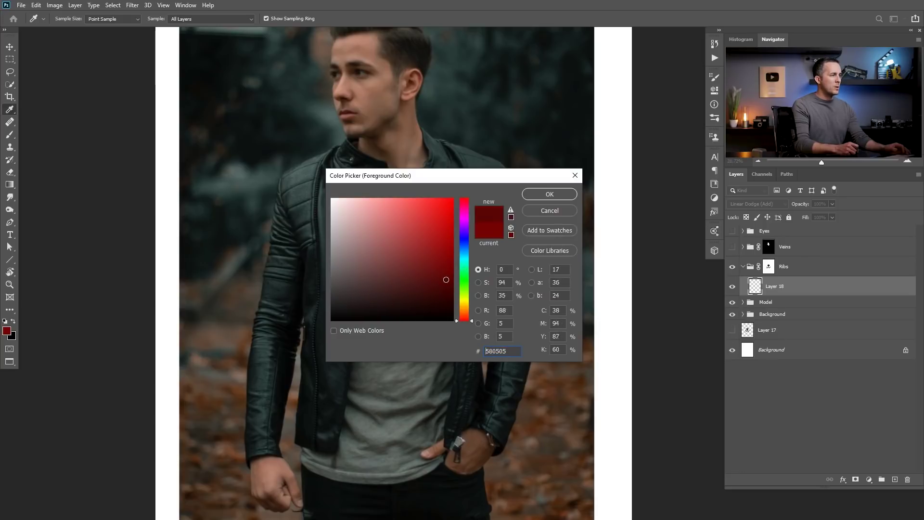
{"action": "left_click", "coordinate": [549, 194]}
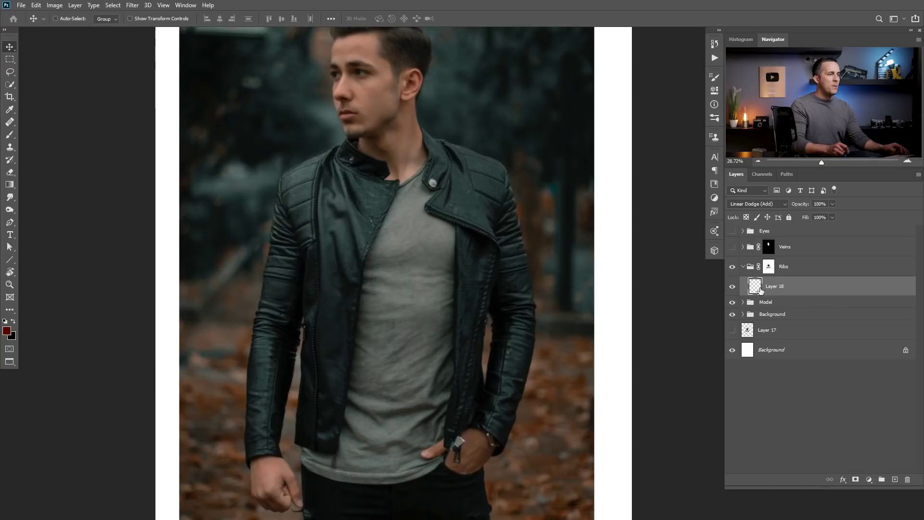
Set up the Brush at 100% opacity with a large size of about 800.
{"action": "key", "text": "b"}
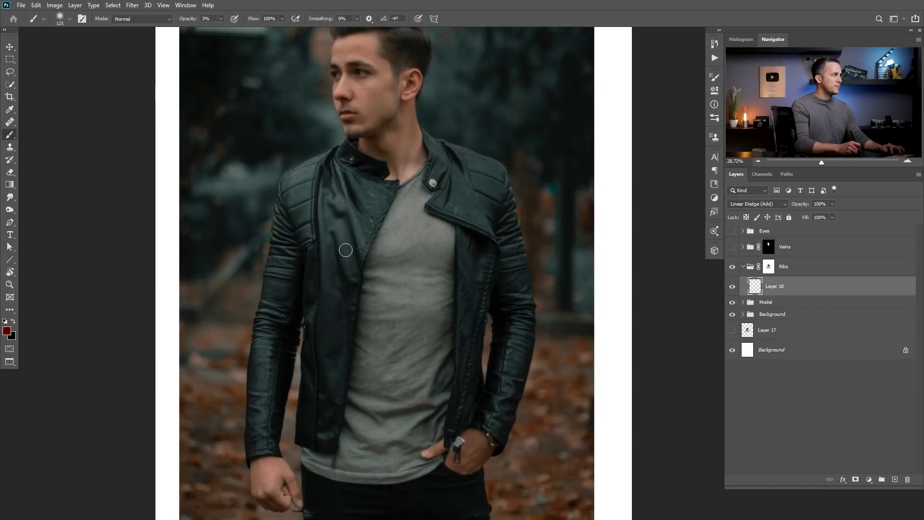
{"action": "double_click", "coordinate": [213, 18]}
{"action": "type", "text": "10"}
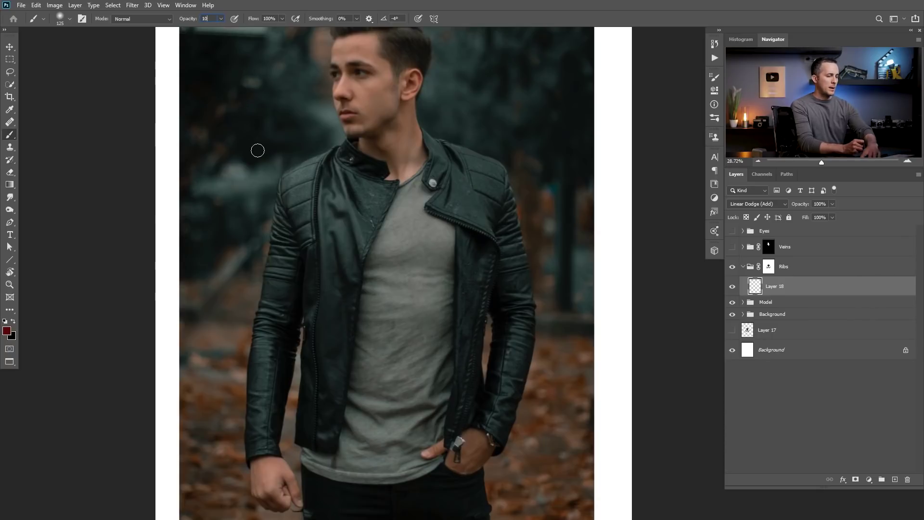
{"action": "right_click", "coordinate": [352, 184]}
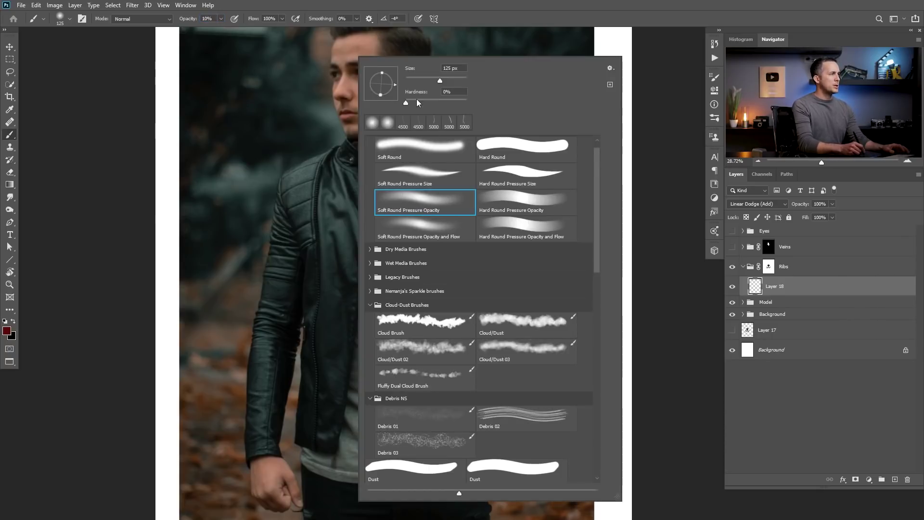
{"action": "key", "text": "Return"}
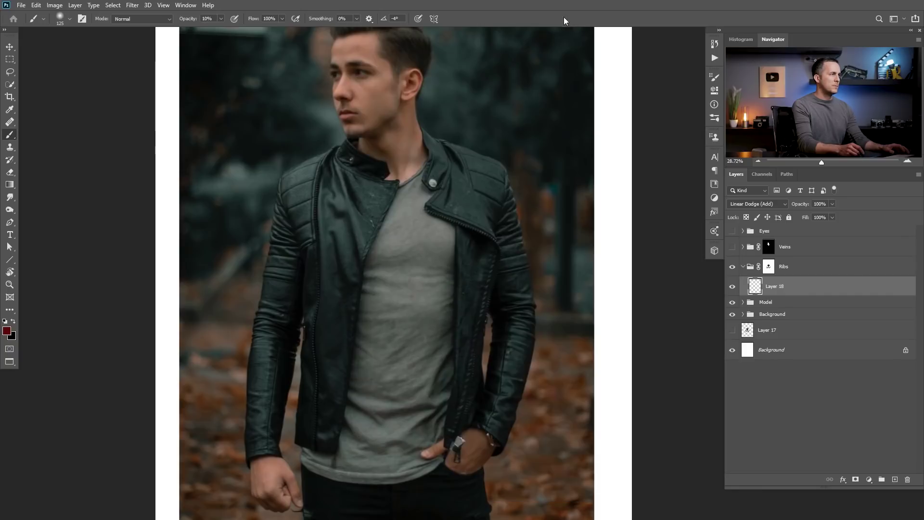
{"action": "key", "text": "bracketright"}
{"action": "key", "text": "bracketright"}
{"action": "key", "text": "bracketright"}
{"action": "key", "text": "bracketright"}
{"action": "key", "text": "bracketright"}
{"action": "key", "text": "bracketright"}
{"action": "key", "text": "bracketright"}
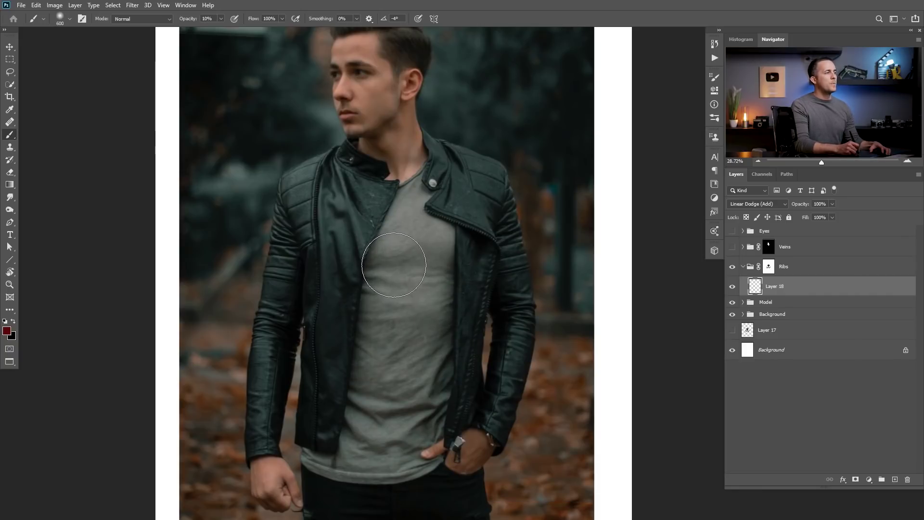
{"action": "key", "text": "bracketleft"}
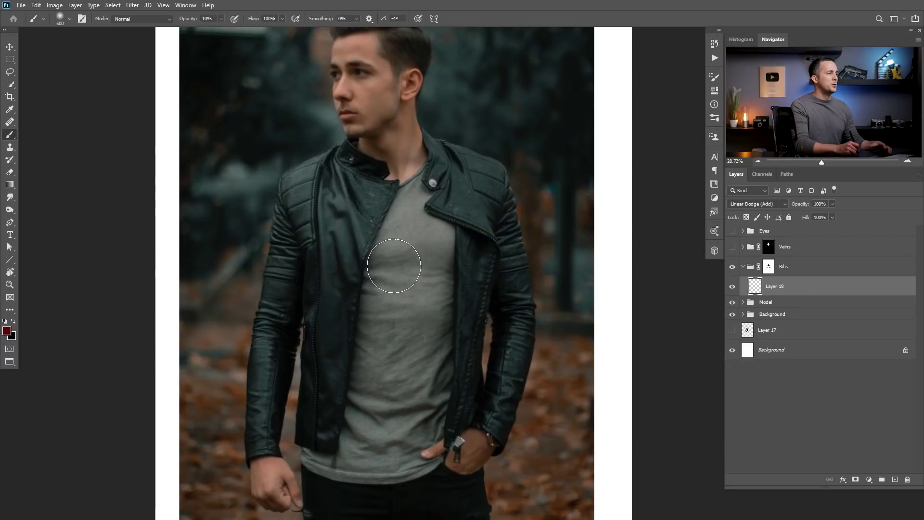
{"action": "key", "text": "bracketright"}
{"action": "key", "text": "bracketright"}
{"action": "key", "text": "bracketright"}
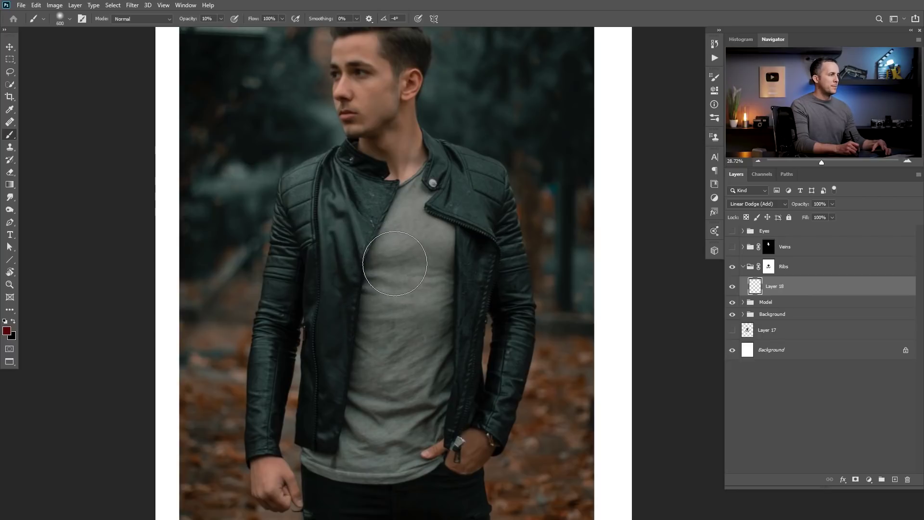
{"action": "key", "text": "0"}
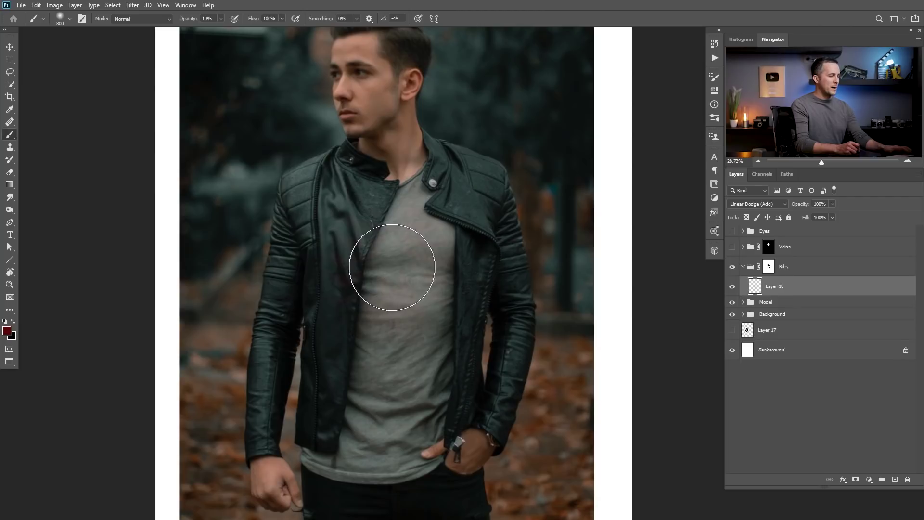
Paint dark red across the chest on Layer 18 to reveal the ribs.
{"action": "mouse_move", "coordinate": [392, 269]}
{"action": "left_mouse_down"}
{"action": "mouse_move", "coordinate": [392, 237]}
{"action": "mouse_move", "coordinate": [401, 291]}
{"action": "mouse_move", "coordinate": [461, 328]}
{"action": "left_mouse_up"}
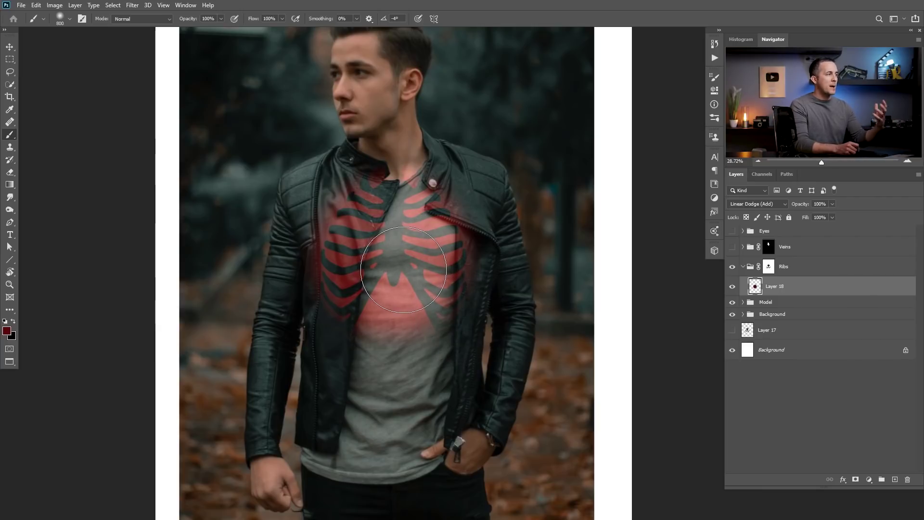
{"action": "scroll", "coordinate": [403, 260], "scroll_direction": "up", "scroll_amount": 3}
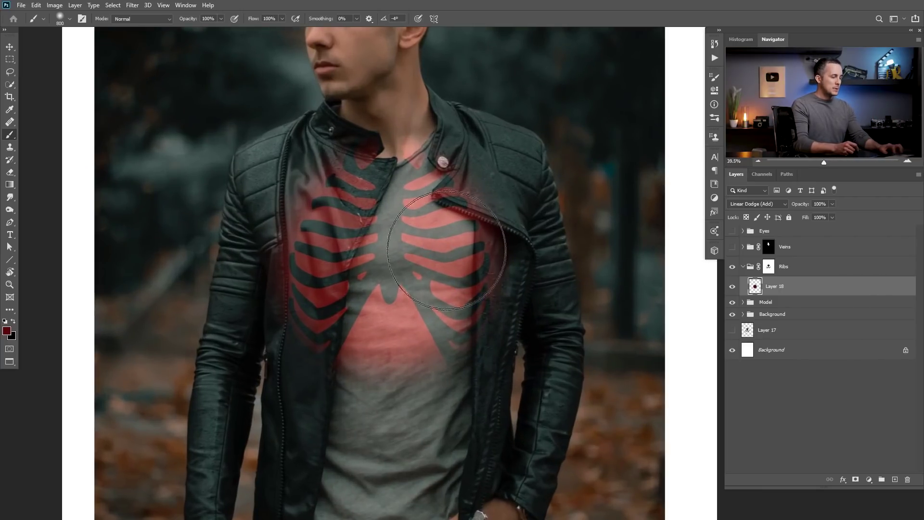
{"action": "key", "text": "bracketleft"}
{"action": "key", "text": "bracketleft"}
{"action": "key", "text": "bracketleft"}
{"action": "key", "text": "bracketleft"}
{"action": "key", "text": "bracketleft"}
{"action": "key", "text": "bracketleft"}
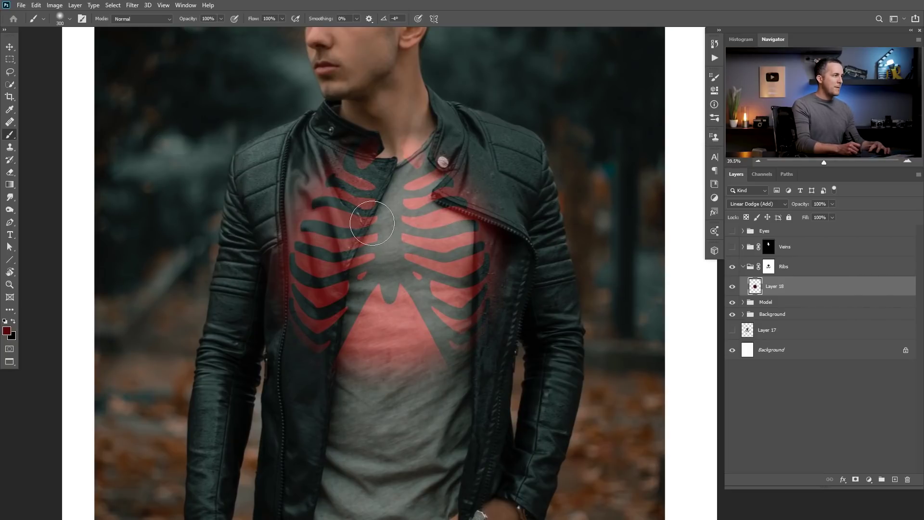
{"action": "key", "text": "bracketleft"}
{"action": "key", "text": "bracketleft"}
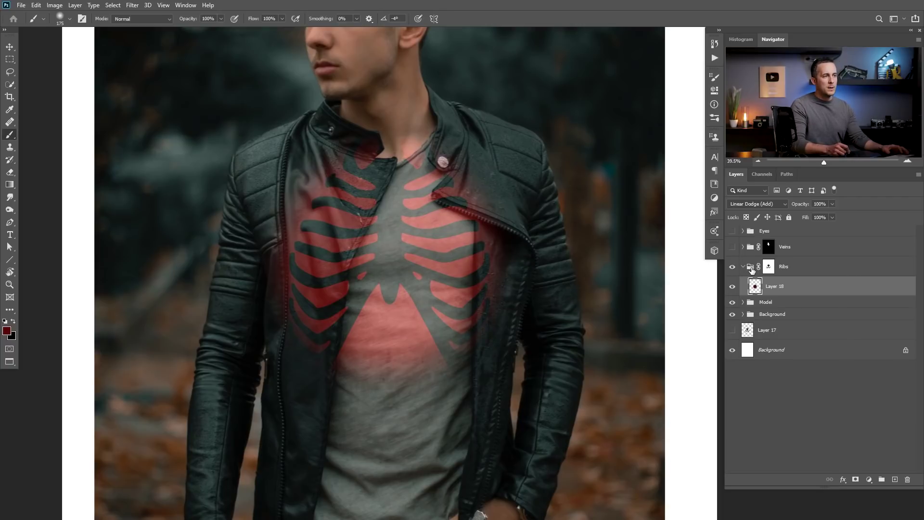
Group the Ribs group, add a white layer mask, and name the new group 'T-Shirt'.
{"action": "left_click", "coordinate": [770, 272]}
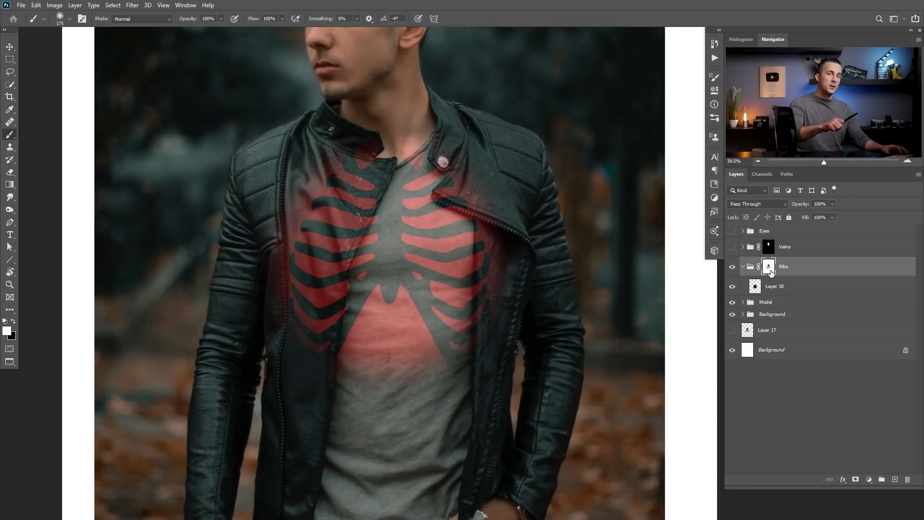
{"action": "key", "text": "ctrl+g"}
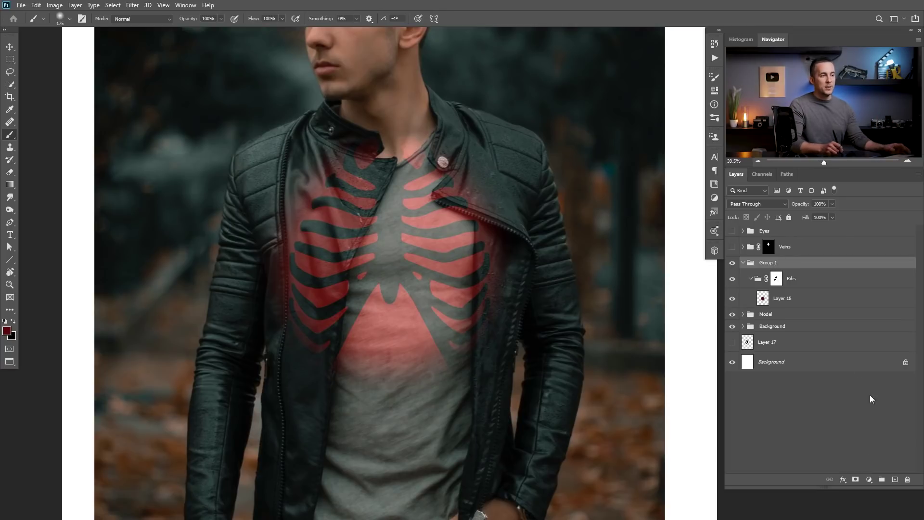
{"action": "left_click", "coordinate": [856, 480]}
{"action": "double_click", "coordinate": [790, 267]}
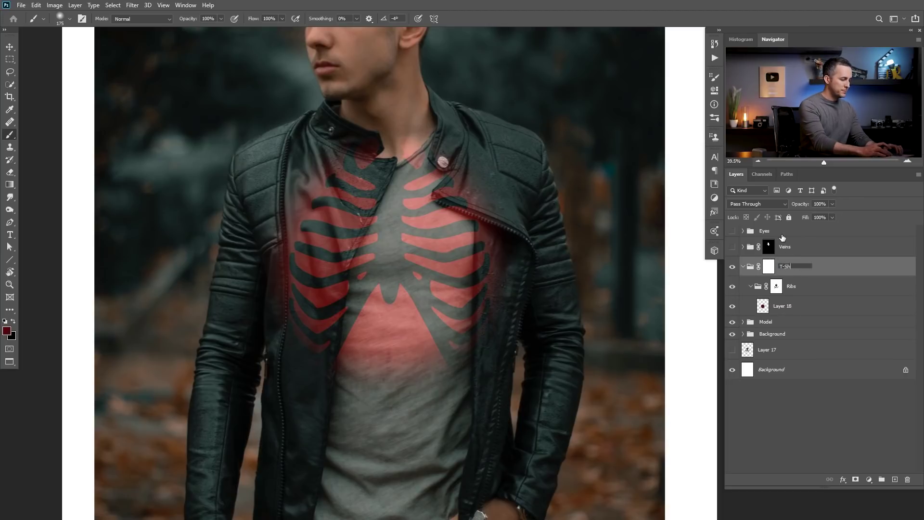
{"action": "type", "text": "T-Shirt"}
{"action": "key", "text": "Return"}
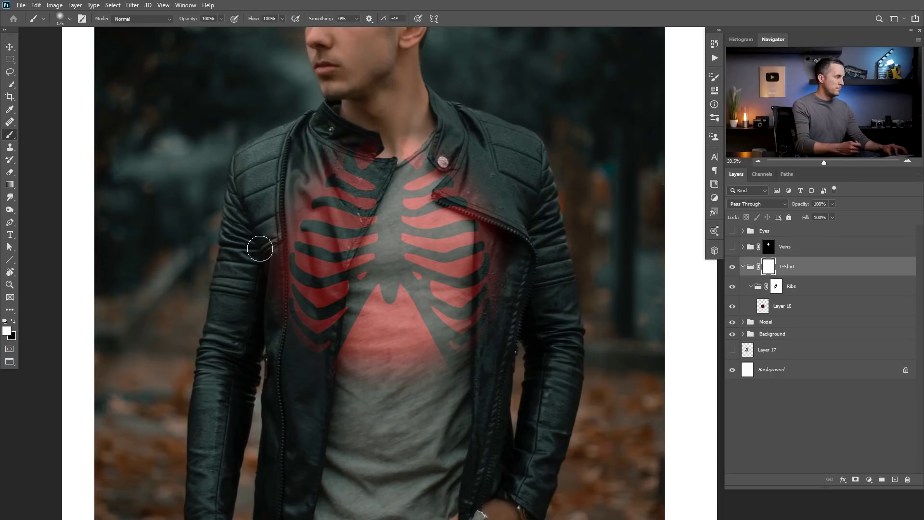
Switch to black paint with a harder, smaller brush.
{"action": "key", "text": "x"}
{"action": "right_click", "coordinate": [306, 219]}
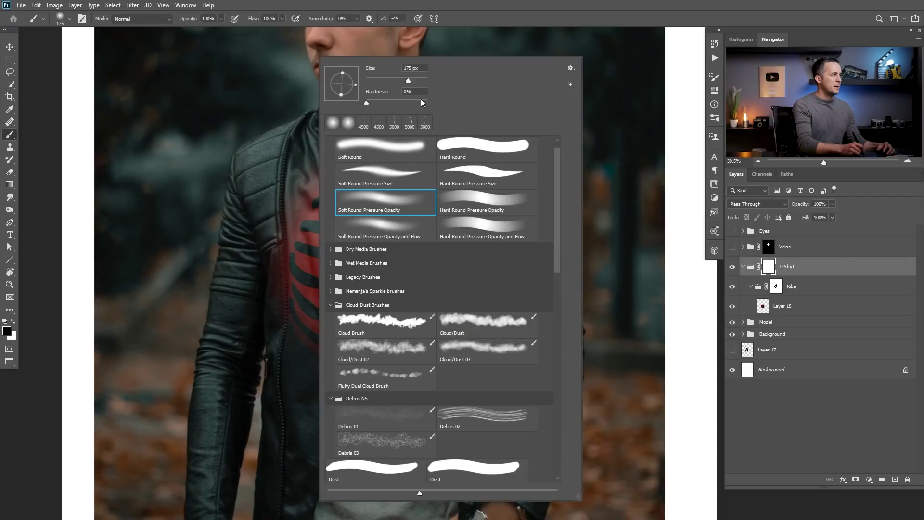
{"action": "left_click_drag", "start_coordinate": [420, 99], "coordinate": [412, 101]}
{"action": "key", "text": "Return"}
{"action": "key", "text": "bracketleft"}
{"action": "key", "text": "bracketleft"}
{"action": "key", "text": "bracketleft"}
Paint black on the T-Shirt mask over the jacket's left side and lapel edge.
{"action": "mouse_move", "coordinate": [329, 192]}
{"action": "left_mouse_down"}
{"action": "mouse_move", "coordinate": [291, 260]}
{"action": "mouse_move", "coordinate": [328, 159]}
{"action": "mouse_move", "coordinate": [319, 197]}
{"action": "mouse_move", "coordinate": [359, 174]}
{"action": "mouse_move", "coordinate": [365, 150]}
{"action": "mouse_move", "coordinate": [358, 165]}
{"action": "mouse_move", "coordinate": [371, 178]}
{"action": "mouse_move", "coordinate": [294, 331]}
{"action": "mouse_move", "coordinate": [295, 360]}
{"action": "mouse_move", "coordinate": [326, 289]}
{"action": "left_mouse_up"}
{"action": "key", "text": "bracketright"}
{"action": "key", "text": "bracketright"}
{"action": "key", "text": "bracketright"}
{"action": "key", "text": "bracketright"}
{"action": "key", "text": "bracketleft"}
{"action": "key", "text": "bracketleft"}
{"action": "scroll", "coordinate": [341, 240], "scroll_direction": "up", "scroll_amount": 4}
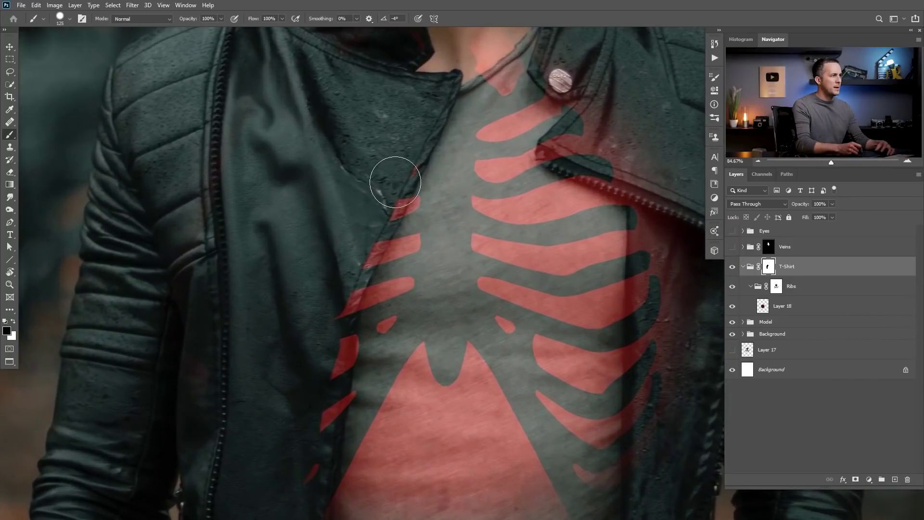
{"action": "key", "text": "bracketleft"}
{"action": "key", "text": "bracketleft"}
{"action": "key", "text": "bracketleft"}
{"action": "key", "text": "bracketleft"}
{"action": "key", "text": "bracketleft"}
{"action": "key", "text": "bracketleft"}
{"action": "mouse_move", "coordinate": [405, 164]}
{"action": "left_mouse_down"}
{"action": "mouse_move", "coordinate": [383, 232]}
{"action": "mouse_move", "coordinate": [334, 253]}
{"action": "left_mouse_up"}
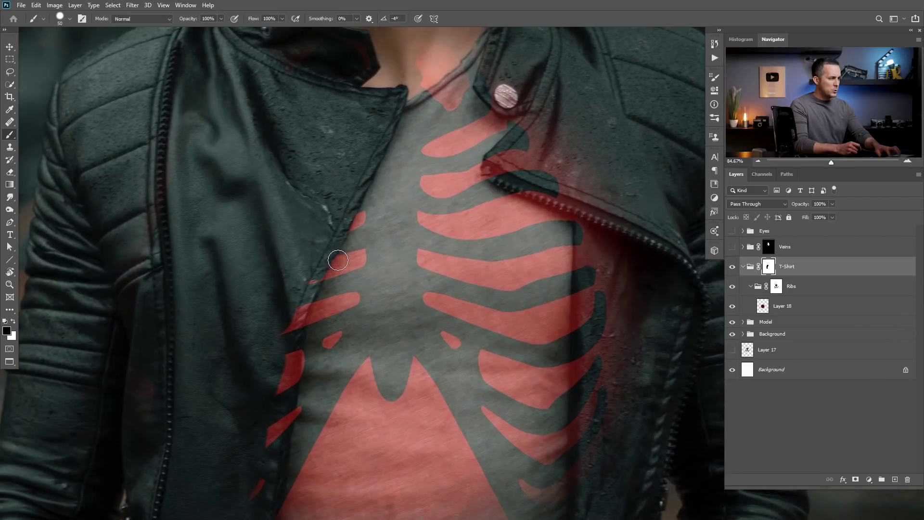
Trace the jacket's left lapel edge with the Pen tool and convert it to a selection.
{"action": "key", "text": "p"}
{"action": "scroll", "coordinate": [398, 91], "scroll_direction": "up", "scroll_amount": 3}
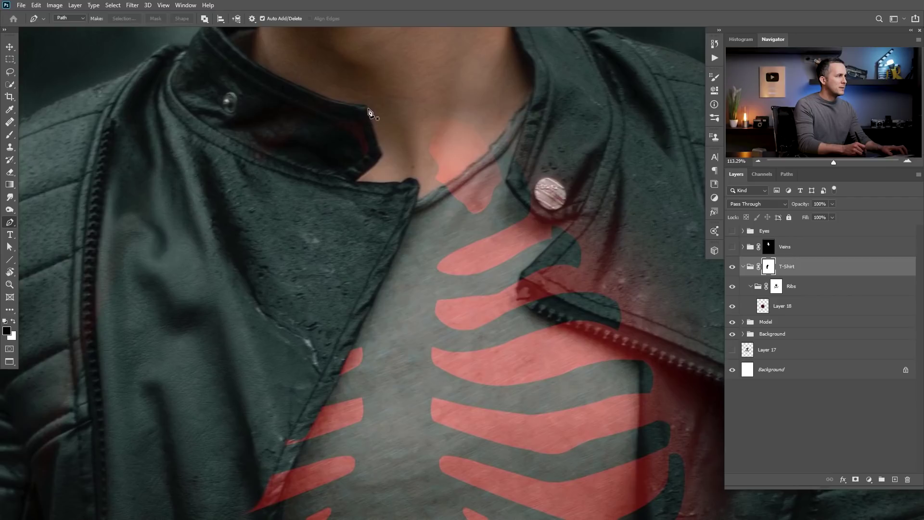
{"action": "left_click", "coordinate": [368, 107]}
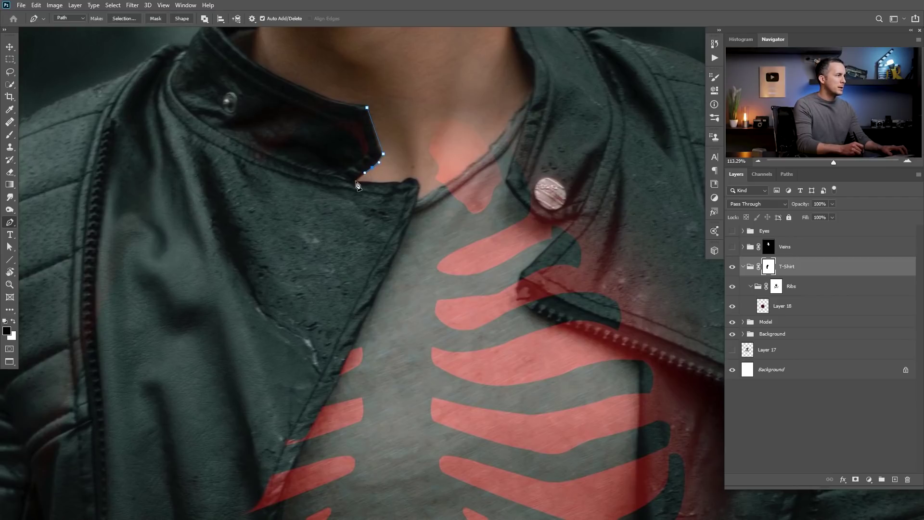
{"action": "scroll", "coordinate": [371, 189], "scroll_direction": "down", "scroll_amount": 5}
{"action": "left_click", "coordinate": [381, 131]}
{"action": "key", "text": "ctrl+comma"}
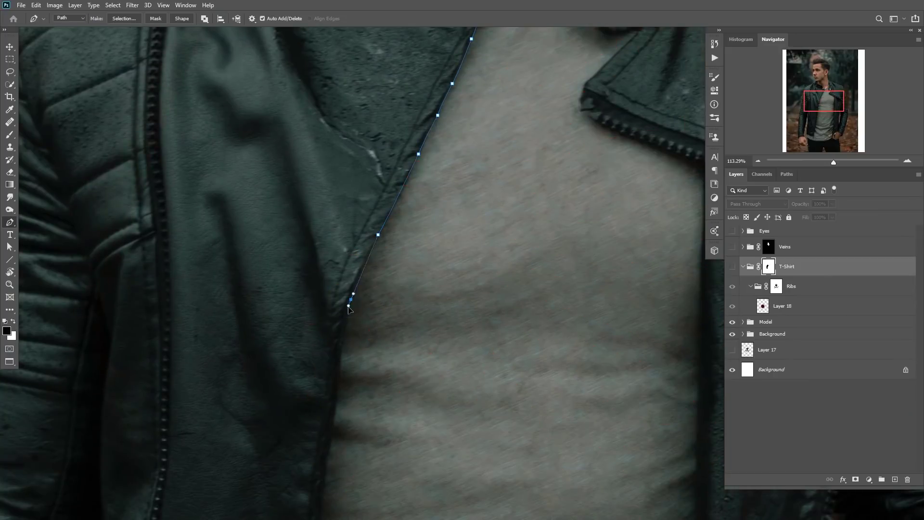
{"action": "left_click", "coordinate": [369, 214]}
{"action": "left_click", "coordinate": [353, 323]}
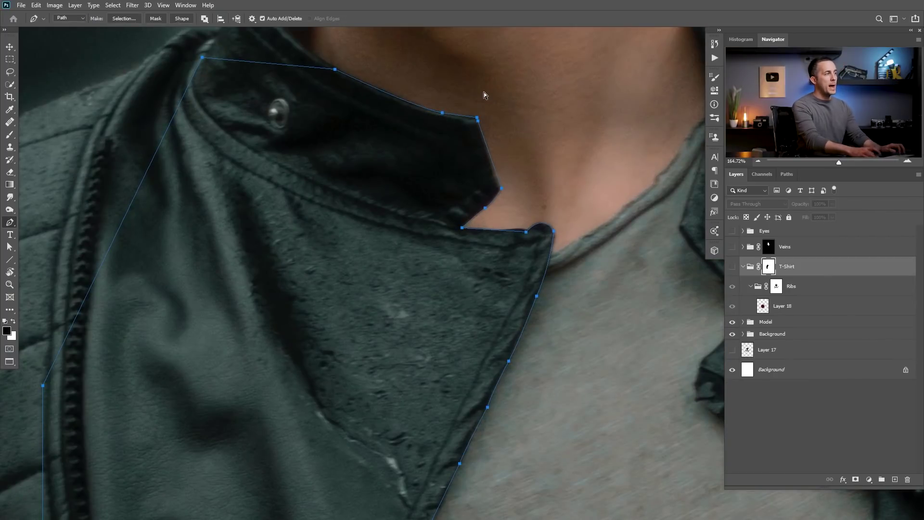
{"action": "key", "text": "ctrl+Return"}
Show the rib glow again and pan across to the jacket's right side.
{"action": "scroll", "coordinate": [450, 207], "scroll_direction": "down", "scroll_amount": 5}
{"action": "left_click_drag", "start_coordinate": [442, 237], "coordinate": [421, 239]}
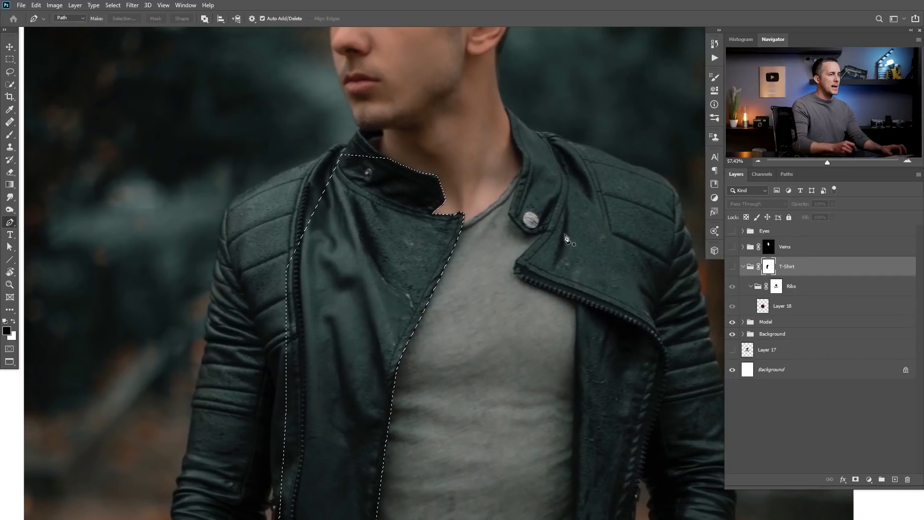
{"action": "left_click", "coordinate": [732, 266]}
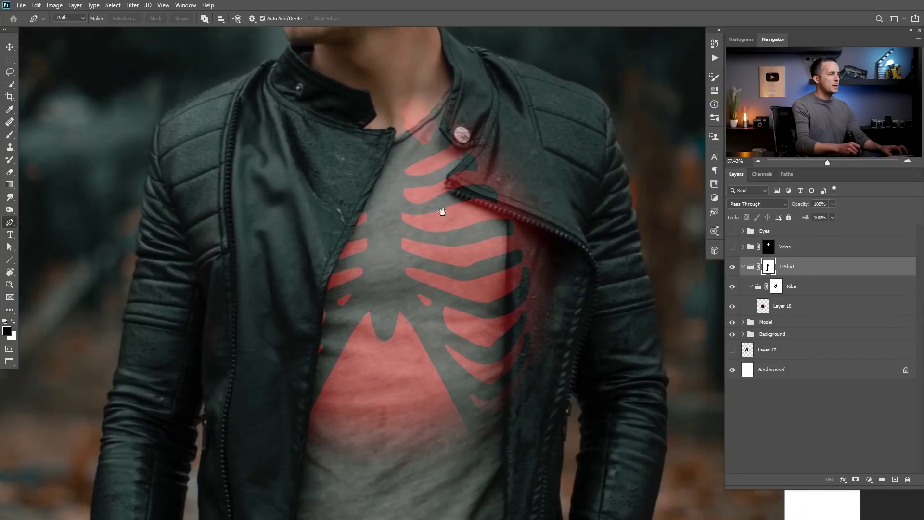
{"action": "left_click_drag", "start_coordinate": [415, 232], "coordinate": [380, 246]}
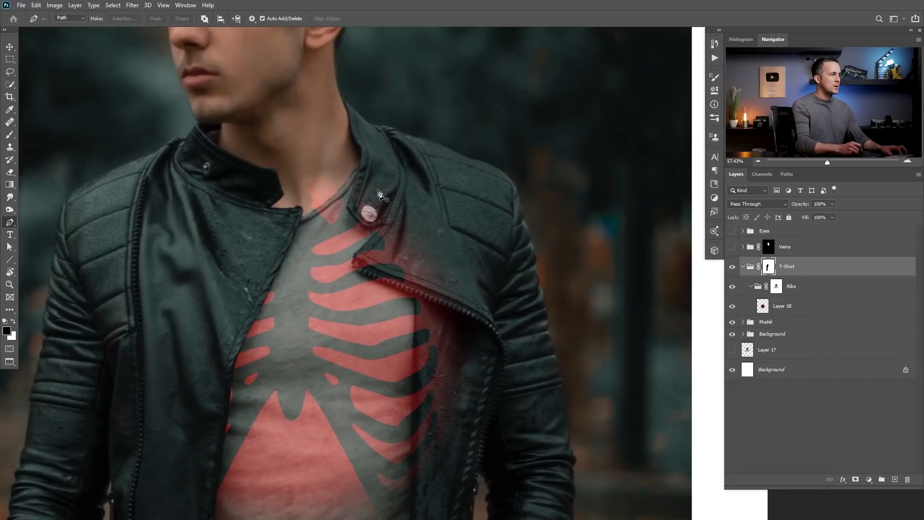
{"action": "scroll", "coordinate": [370, 217], "scroll_direction": "up", "scroll_amount": 3}
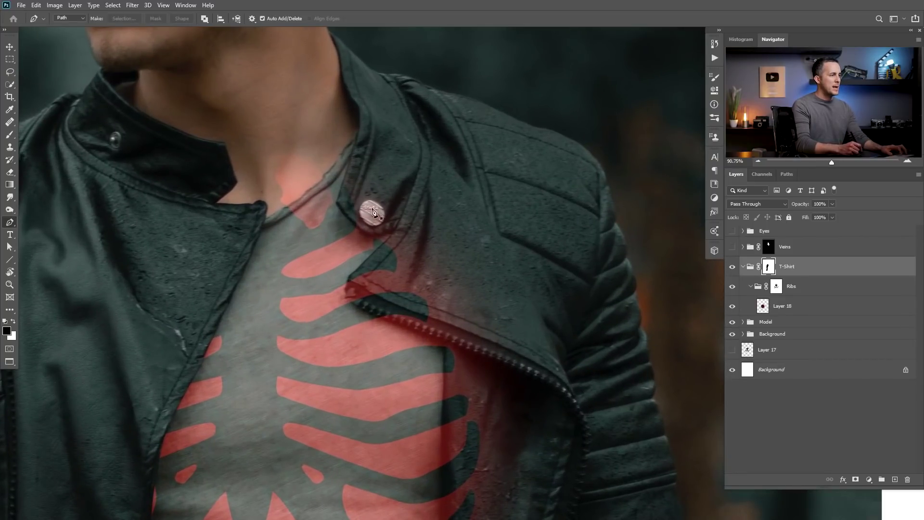
{"action": "key", "text": "b"}
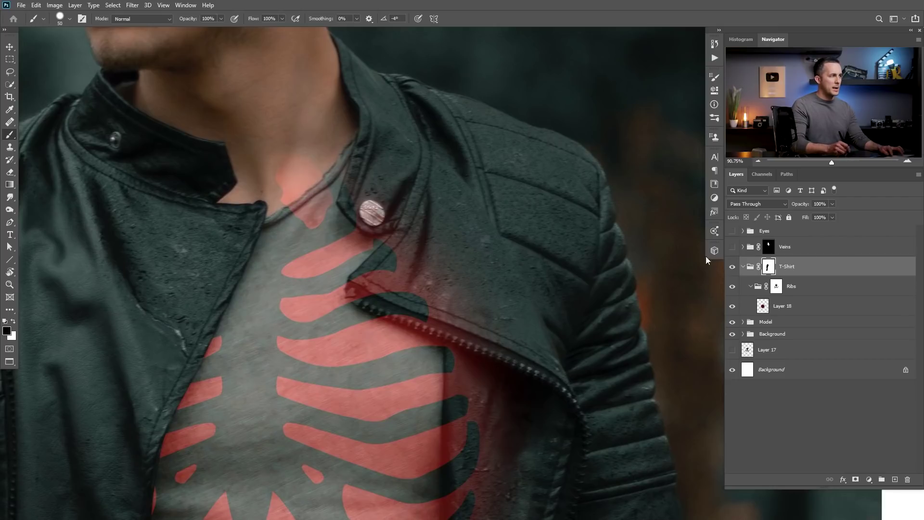
Mask the red glow under the right lapel and along the jacket edge.
{"action": "mouse_move", "coordinate": [361, 211]}
{"action": "left_mouse_down"}
{"action": "mouse_move", "coordinate": [405, 220]}
{"action": "mouse_move", "coordinate": [411, 243]}
{"action": "mouse_move", "coordinate": [390, 259]}
{"action": "left_mouse_up"}
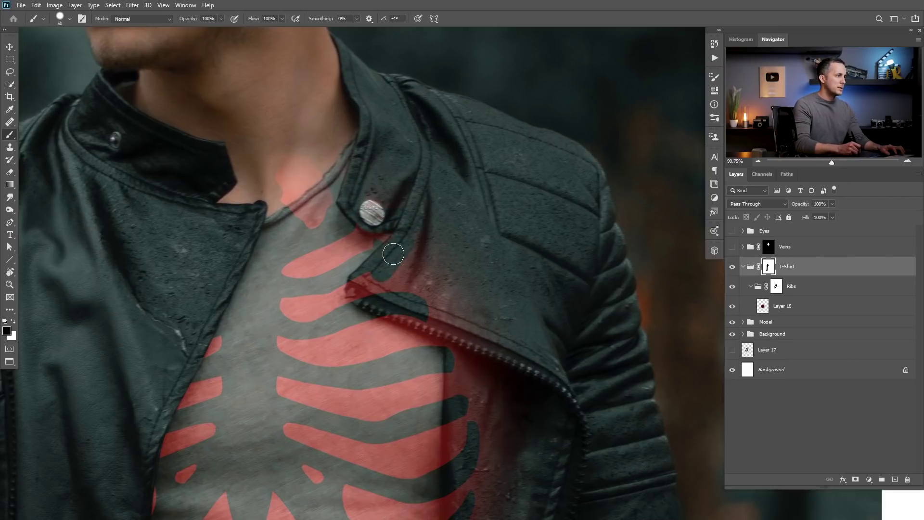
{"action": "key", "text": "bracketright"}
{"action": "key", "text": "bracketright"}
{"action": "key", "text": "bracketright"}
{"action": "key", "text": "bracketright"}
{"action": "scroll", "coordinate": [399, 289], "scroll_direction": "down", "scroll_amount": 5}
{"action": "left_click_drag", "start_coordinate": [419, 458], "coordinate": [334, 111]}
{"action": "key", "text": "bracketleft"}
{"action": "key", "text": "bracketleft"}
Continue masking the glow with a larger brush around the neck and collar.
{"action": "scroll", "coordinate": [454, 258], "scroll_direction": "down", "scroll_amount": 5}
{"action": "scroll", "coordinate": [449, 274], "scroll_direction": "down", "scroll_amount": 3}
{"action": "scroll", "coordinate": [459, 263], "scroll_direction": "up", "scroll_amount": 3}
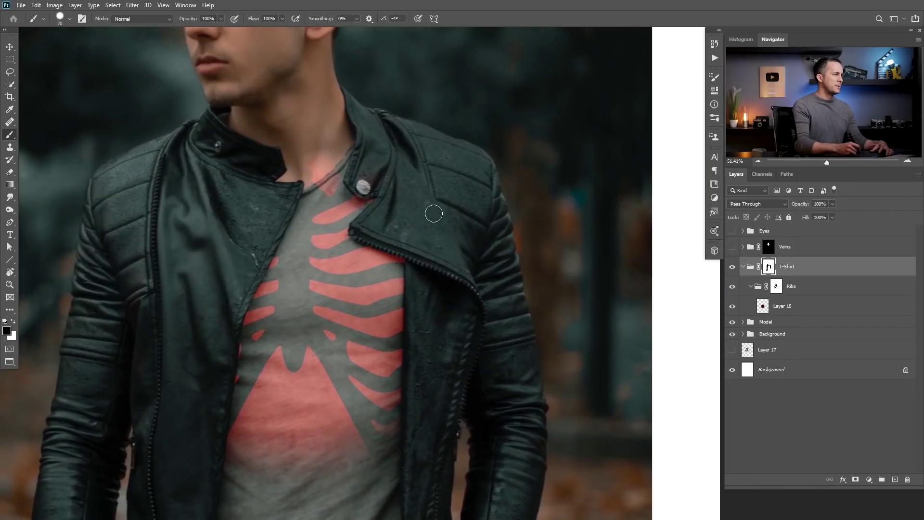
{"action": "key", "text": "bracketright"}
{"action": "key", "text": "bracketright"}
{"action": "key", "text": "bracketright"}
{"action": "key", "text": "bracketright"}
{"action": "left_click_drag", "start_coordinate": [367, 149], "coordinate": [480, 191]}
{"action": "scroll", "coordinate": [424, 198], "scroll_direction": "up", "scroll_amount": 4}
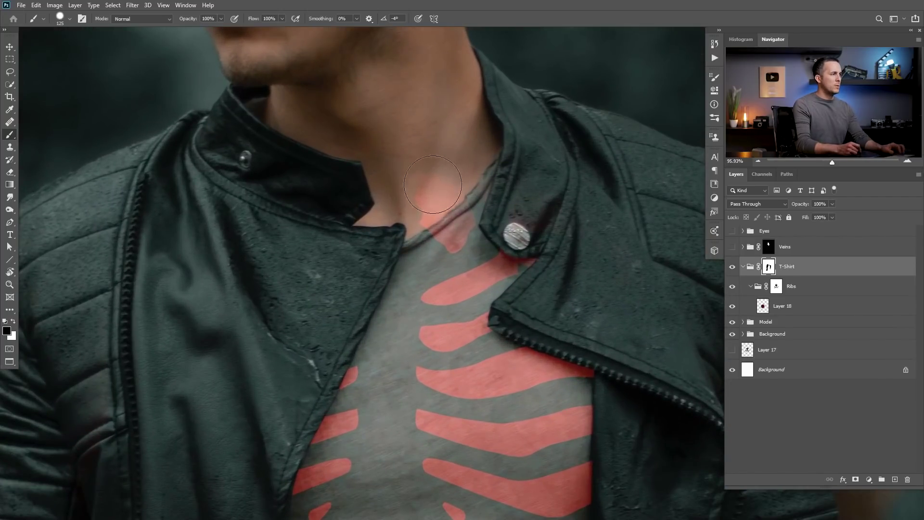
{"action": "scroll", "coordinate": [438, 184], "scroll_direction": "down", "scroll_amount": 4}
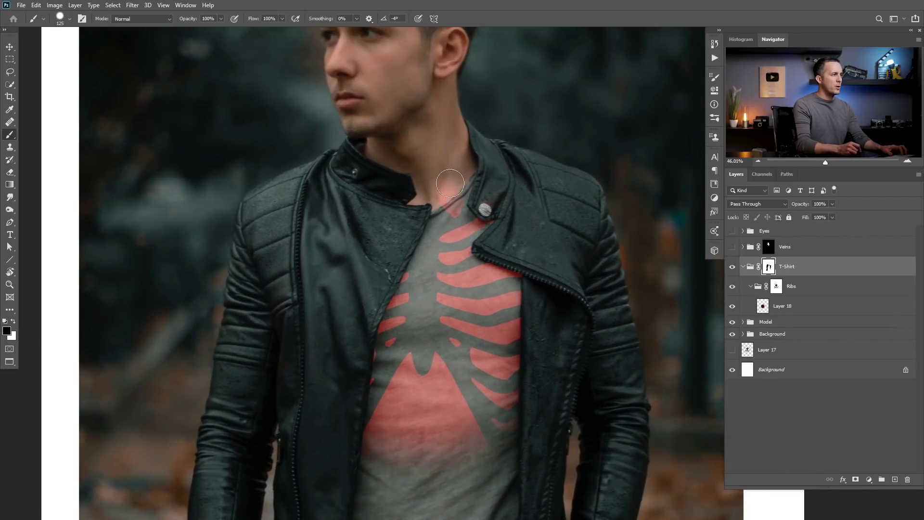
{"action": "scroll", "coordinate": [461, 191], "scroll_direction": "down", "scroll_amount": 4}
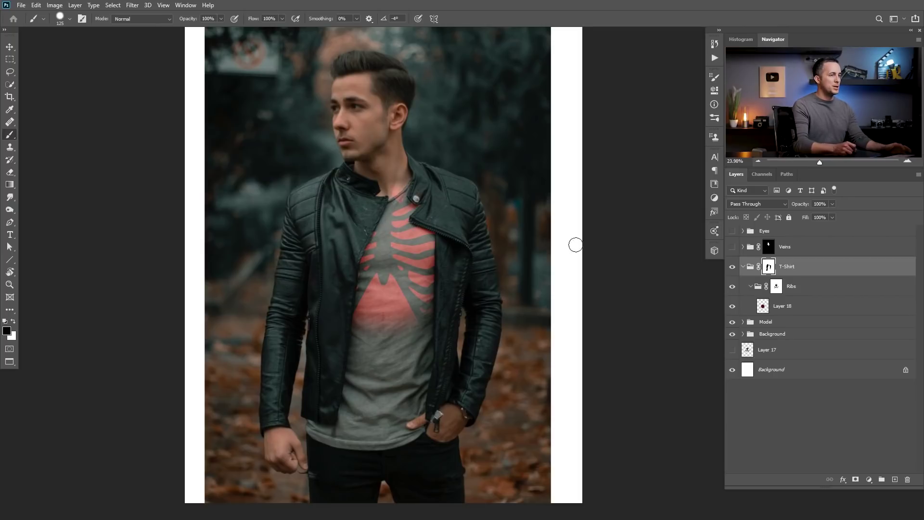
Select the glow layer Layer 18 inside the Ribs group.
{"action": "left_click", "coordinate": [776, 289]}
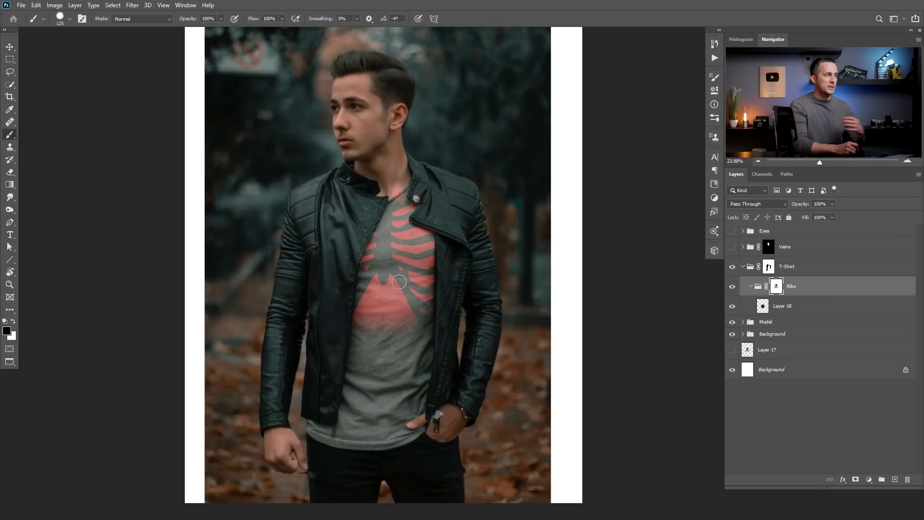
{"action": "left_click", "coordinate": [785, 308]}
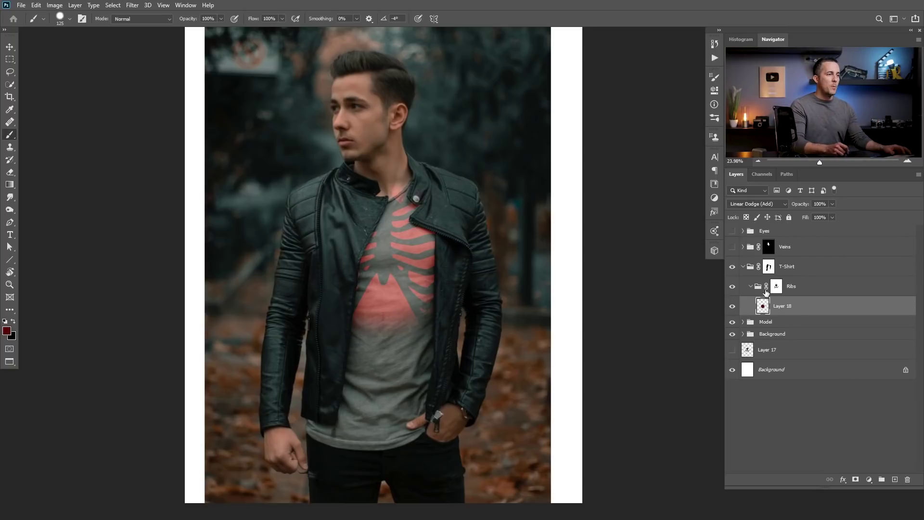
Clear all the red rib paint from Layer 18.
{"action": "key", "text": "ctrl+a"}
{"action": "key", "text": "Delete"}
{"action": "key", "text": "ctrl+d"}
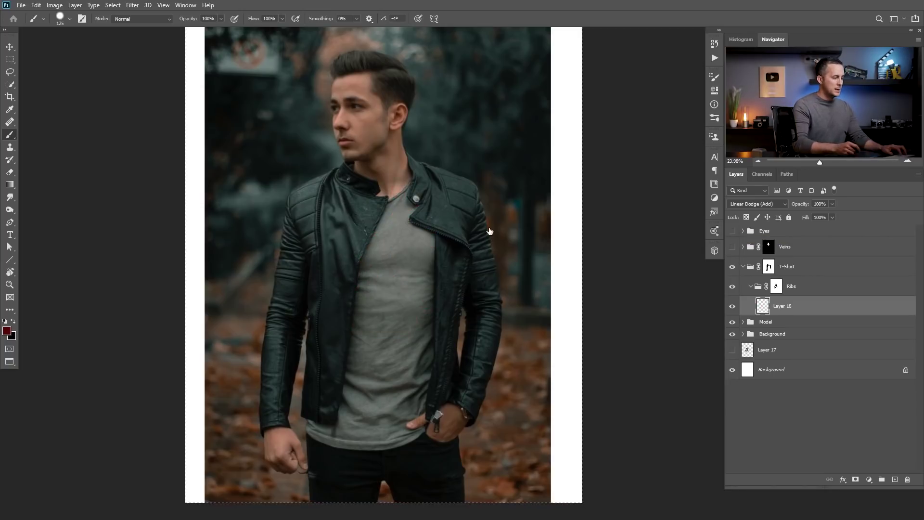
{"action": "left_click", "coordinate": [7, 332]}
{"action": "left_click", "coordinate": [550, 194]}
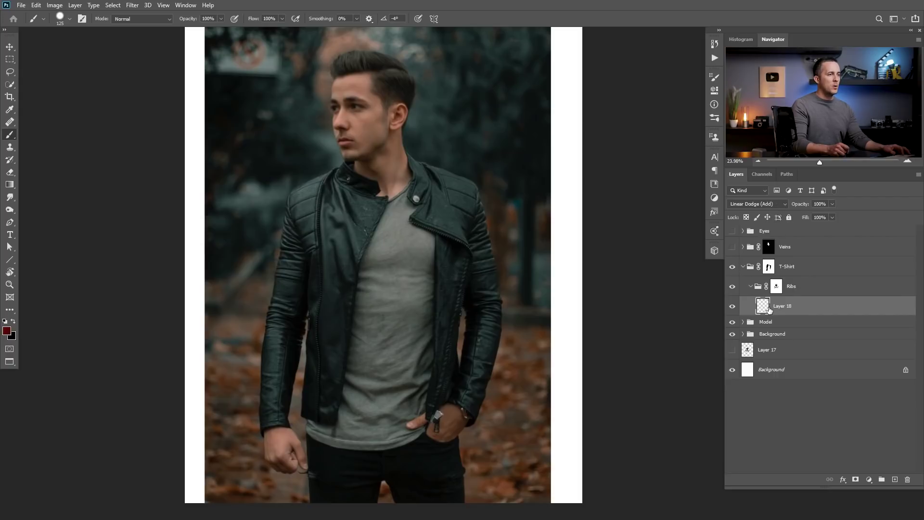
Set brush opacity to 10%, size 400 and foreground colour to pink f67f7f.
{"action": "key", "text": "1"}
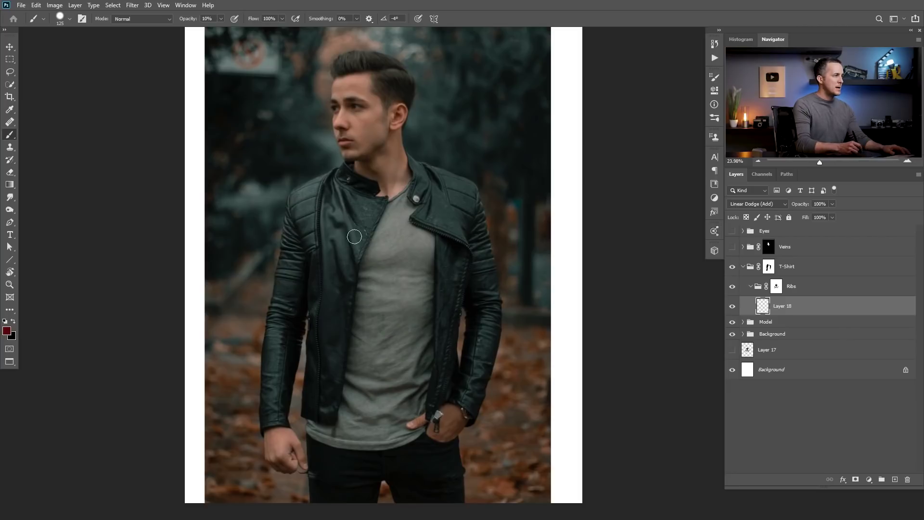
{"action": "scroll", "coordinate": [395, 270], "scroll_direction": "up", "scroll_amount": 3}
{"action": "key", "text": "bracketright"}
{"action": "key", "text": "bracketright"}
{"action": "key", "text": "bracketright"}
{"action": "key", "text": "bracketright"}
{"action": "key", "text": "bracketright"}
{"action": "key", "text": "bracketright"}
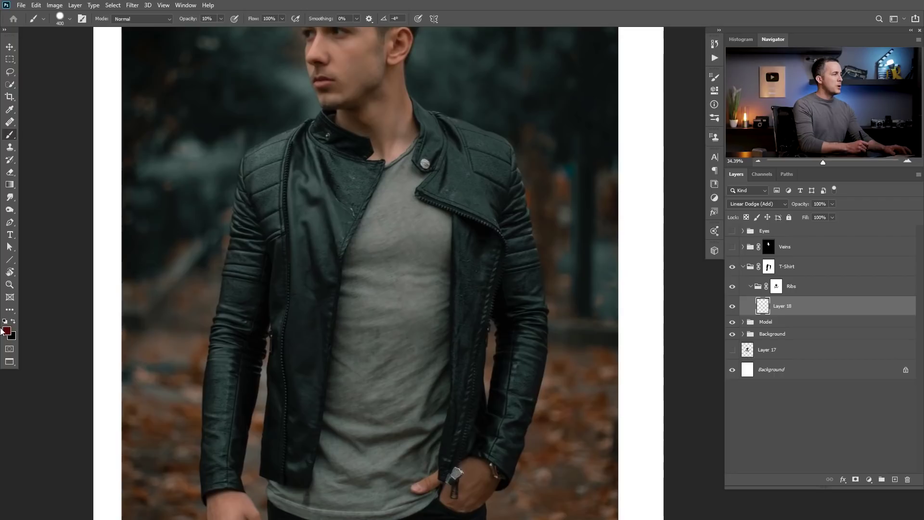
{"action": "left_click", "coordinate": [7, 331]}
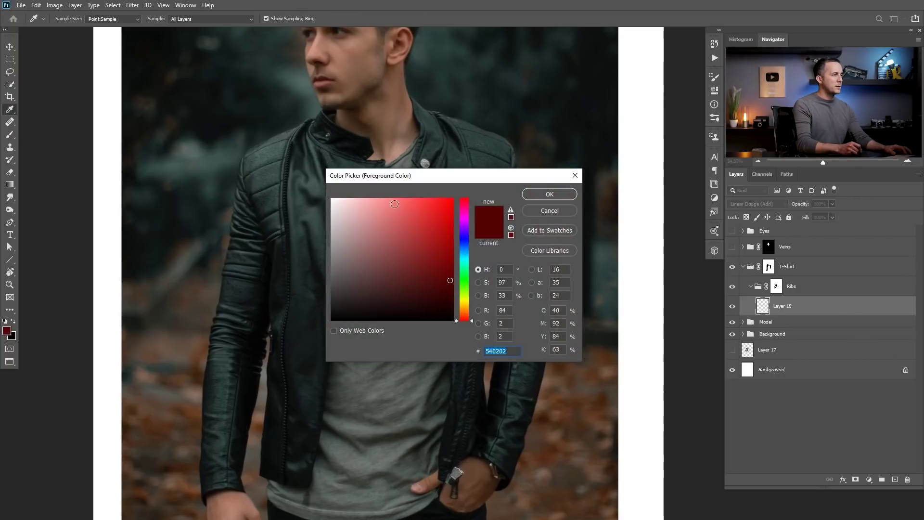
{"action": "left_click_drag", "start_coordinate": [394, 205], "coordinate": [390, 203]}
{"action": "left_click", "coordinate": [538, 199]}
Choose a Soft Round brush and paint faint pale-pink ribs onto the shirt.
{"action": "mouse_move", "coordinate": [406, 264]}
{"action": "left_mouse_down"}
{"action": "mouse_move", "coordinate": [381, 292]}
{"action": "mouse_move", "coordinate": [380, 269]}
{"action": "left_mouse_up"}
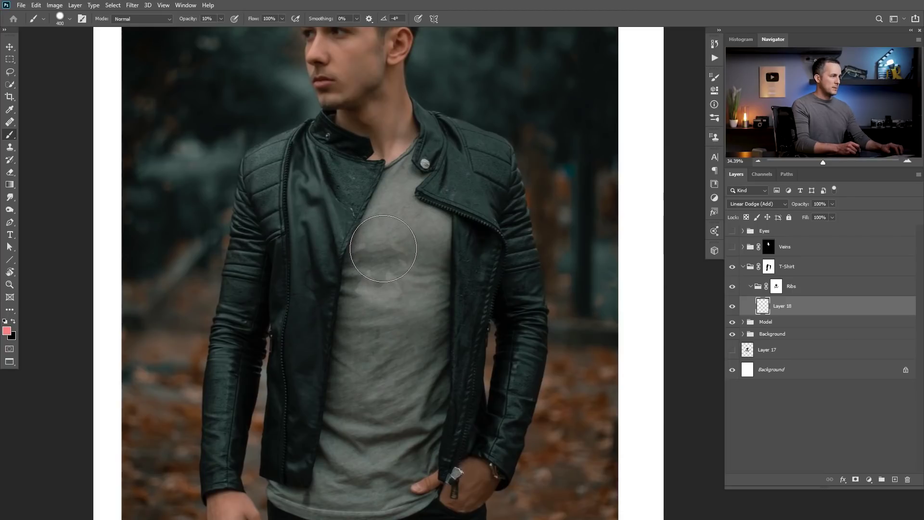
{"action": "right_click", "coordinate": [388, 238]}
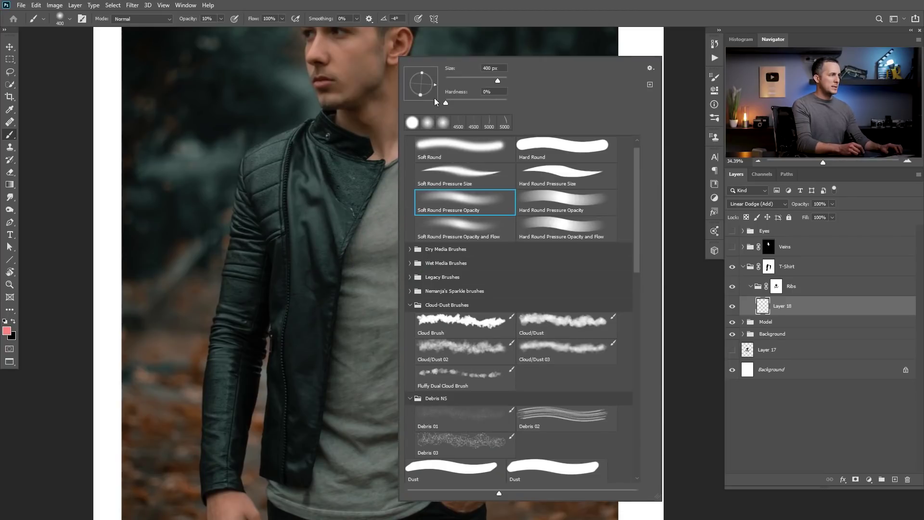
{"action": "key", "text": "Return"}
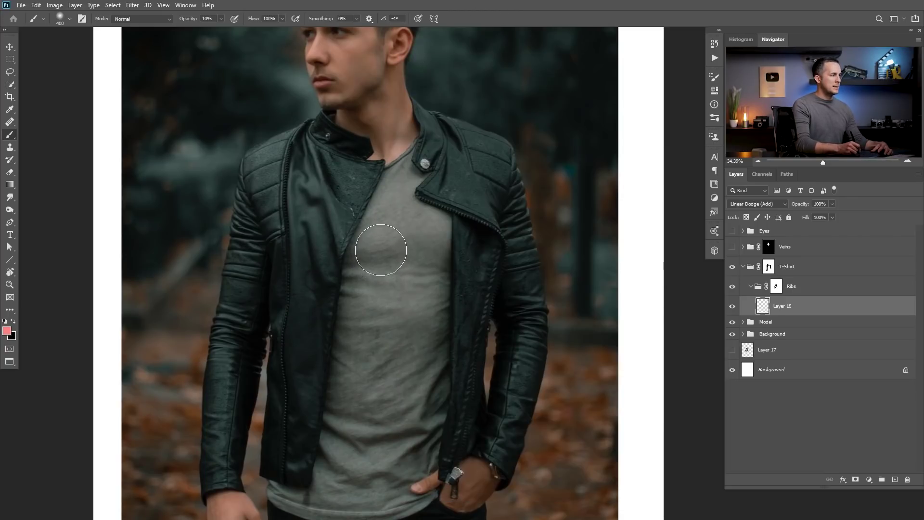
{"action": "mouse_move", "coordinate": [381, 249]}
{"action": "left_mouse_down"}
{"action": "mouse_move", "coordinate": [382, 232]}
{"action": "mouse_move", "coordinate": [367, 241]}
{"action": "mouse_move", "coordinate": [385, 241]}
{"action": "left_mouse_up"}
{"action": "key", "text": "bracketright"}
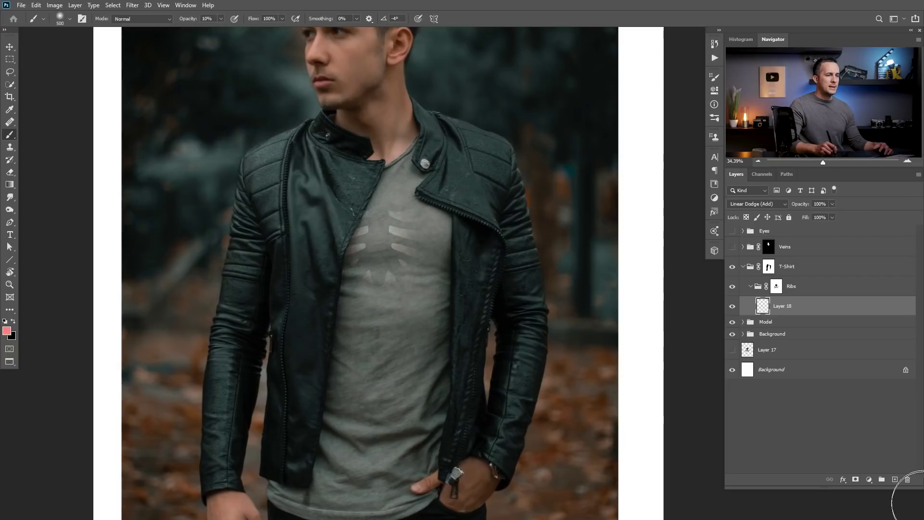
Add Layer 19 above Layer 18 in Linear Dodge (Add) blend mode.
{"action": "left_click", "coordinate": [895, 480]}
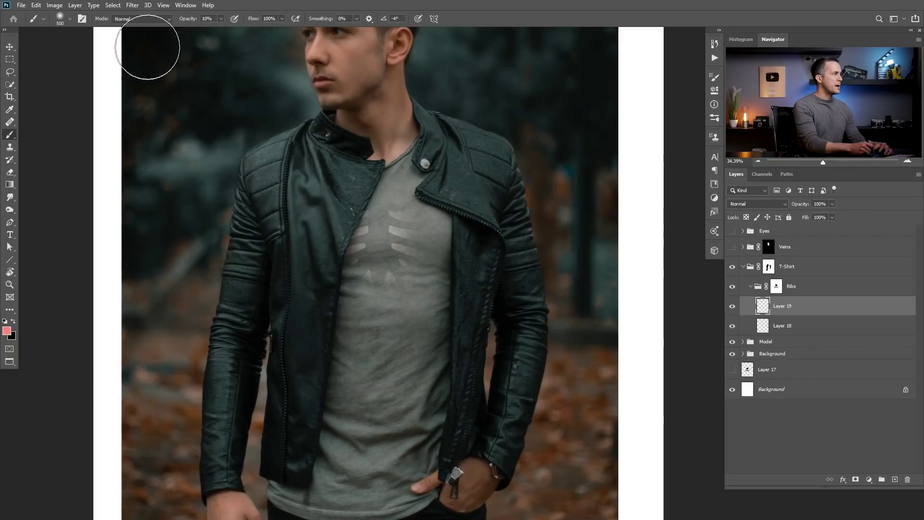
{"action": "left_click", "coordinate": [757, 204]}
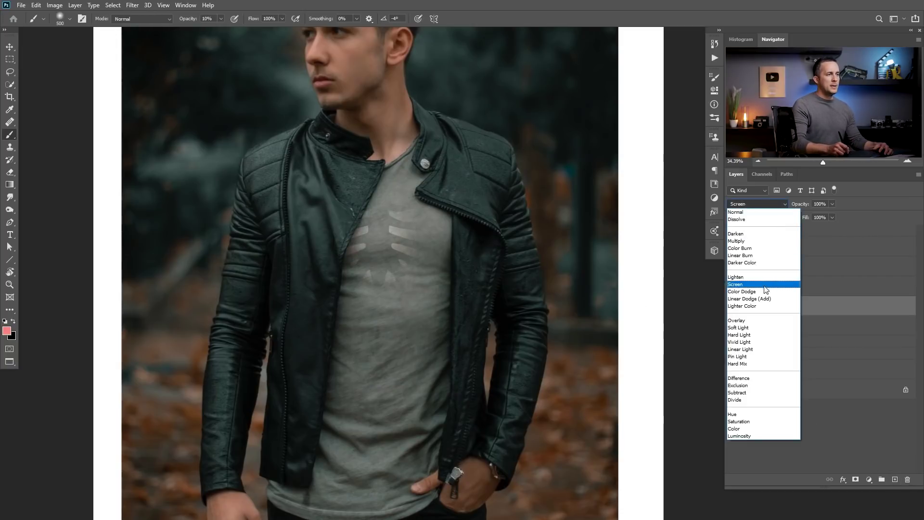
{"action": "left_click", "coordinate": [756, 298]}
Paint dark red over the ribs with a 700 px brush.
{"action": "left_click", "coordinate": [7, 331]}
{"action": "left_click", "coordinate": [452, 234]}
{"action": "left_click", "coordinate": [550, 194]}
{"action": "key", "text": "b"}
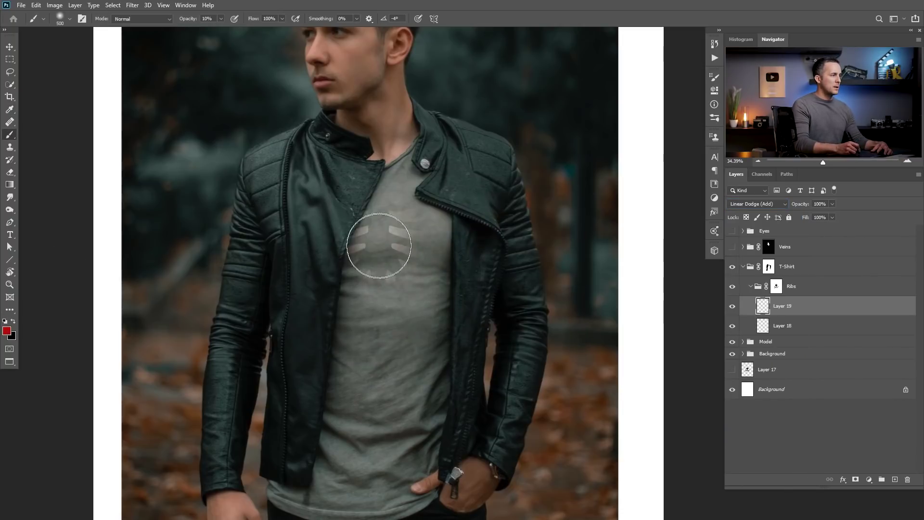
{"action": "key", "text": "bracketright"}
{"action": "key", "text": "bracketright"}
{"action": "left_click_drag", "start_coordinate": [371, 227], "coordinate": [382, 232]}
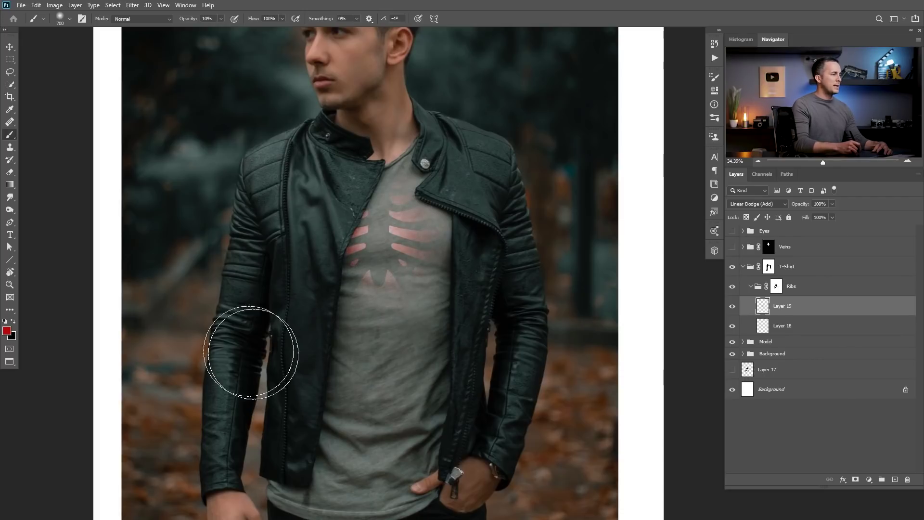
Add Layer 20 above Layer 19 in Linear Dodge (Add) blend mode.
{"action": "left_click", "coordinate": [895, 479]}
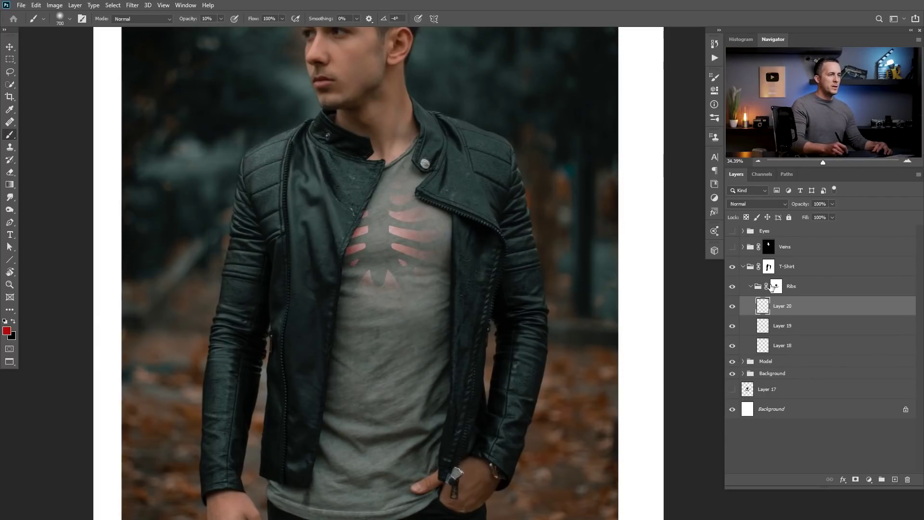
{"action": "left_click", "coordinate": [768, 203]}
{"action": "left_click", "coordinate": [756, 302]}
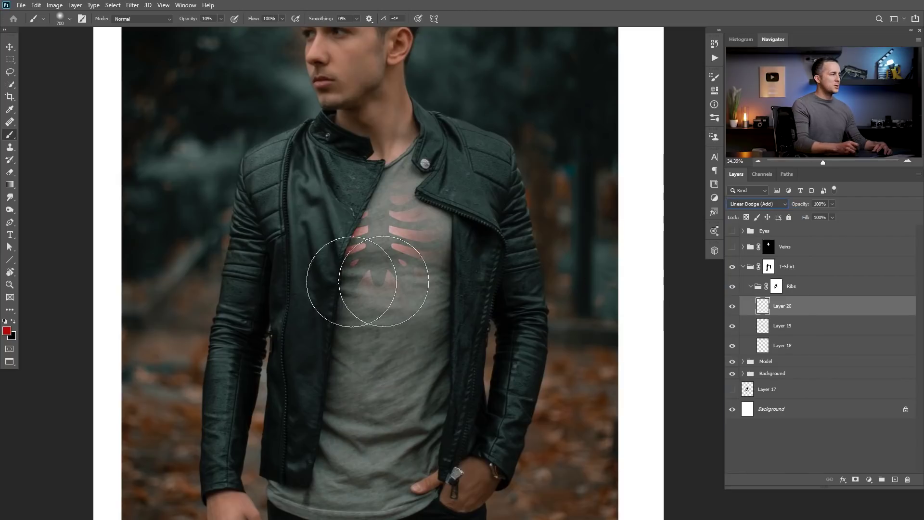
Pick a very dark red, shrink the brush to 300, and select the T-Shirt group mask.
{"action": "left_click", "coordinate": [10, 334]}
{"action": "left_click_drag", "start_coordinate": [447, 278], "coordinate": [460, 285]}
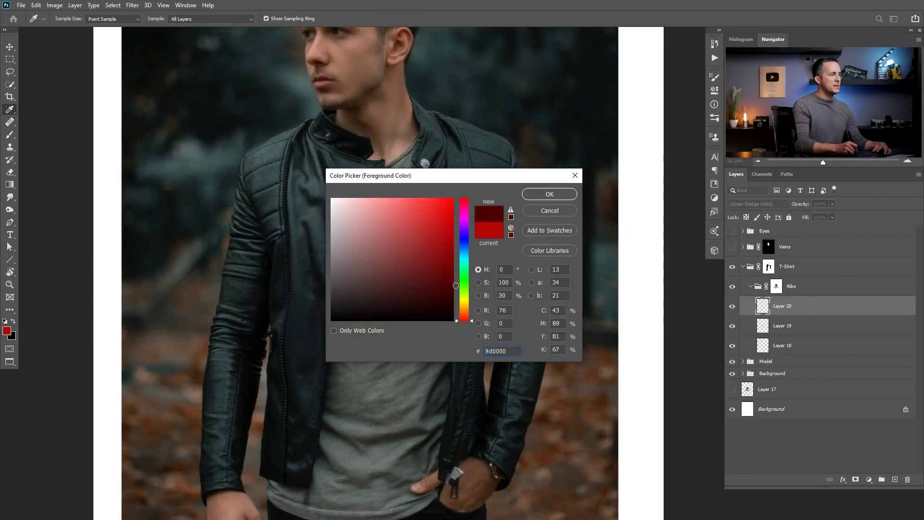
{"action": "left_click", "coordinate": [550, 194]}
{"action": "key", "text": "b"}
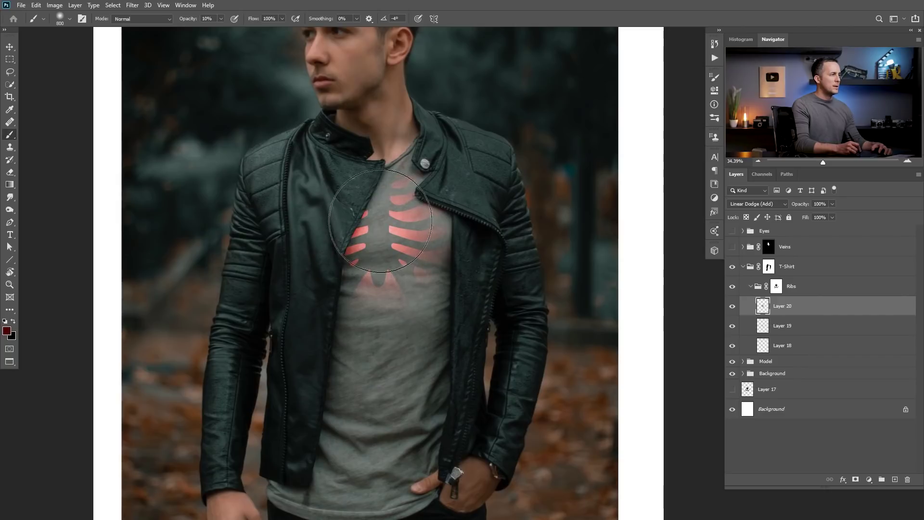
{"action": "scroll", "coordinate": [411, 282], "scroll_direction": "down", "scroll_amount": 3}
{"action": "scroll", "coordinate": [393, 236], "scroll_direction": "up", "scroll_amount": 2}
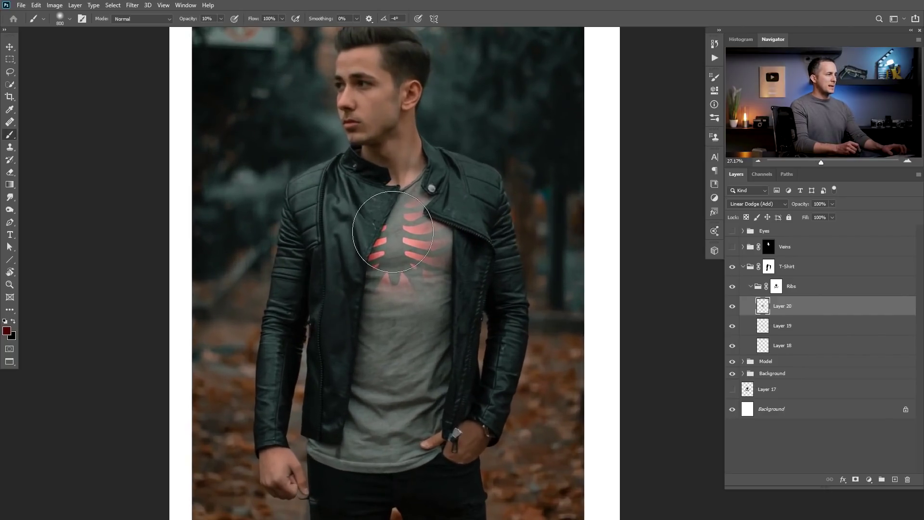
{"action": "scroll", "coordinate": [405, 269], "scroll_direction": "up", "scroll_amount": 3}
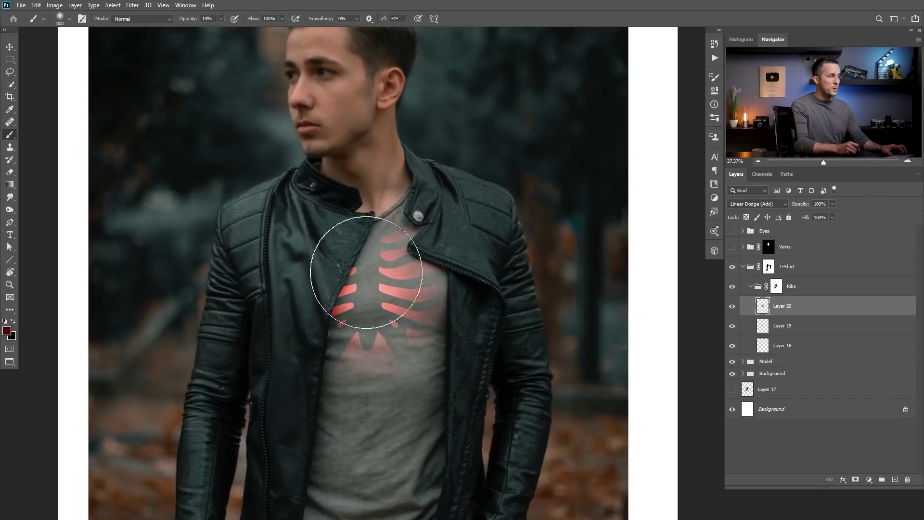
{"action": "scroll", "coordinate": [371, 268], "scroll_direction": "up", "scroll_amount": 1}
{"action": "scroll", "coordinate": [378, 262], "scroll_direction": "up", "scroll_amount": 1}
{"action": "key", "text": "bracketleft"}
{"action": "key", "text": "bracketleft"}
{"action": "key", "text": "bracketleft"}
{"action": "key", "text": "bracketleft"}
{"action": "key", "text": "bracketleft"}
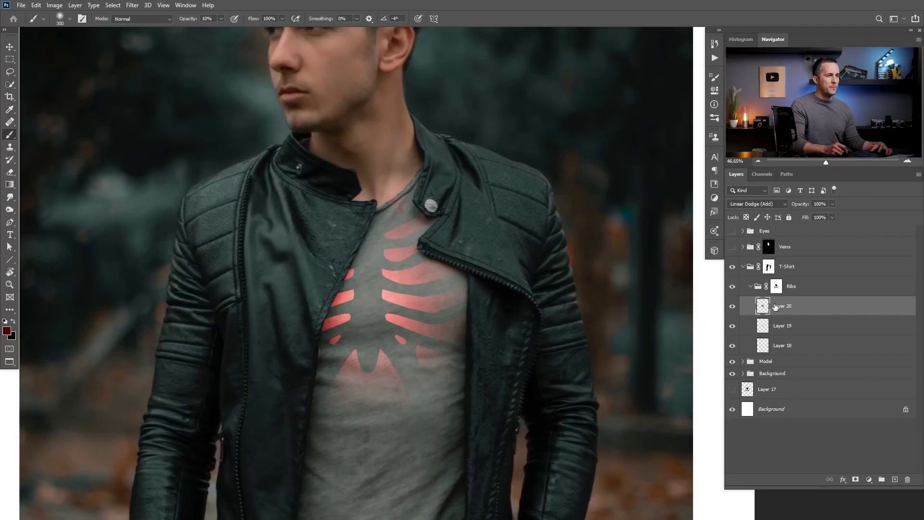
{"action": "left_click", "coordinate": [772, 270]}
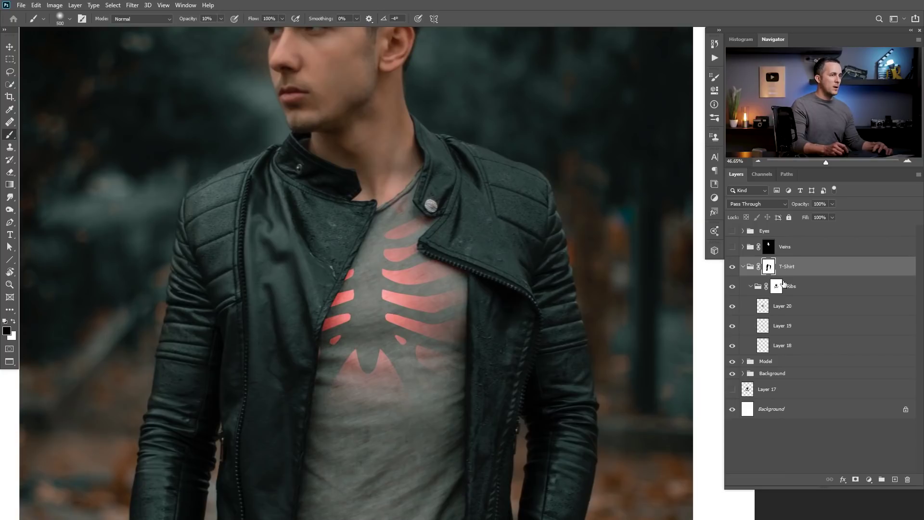
Mask the rib glow off the jacket zipper with a 500 px soft brush.
{"action": "key", "text": "bracketright"}
{"action": "key", "text": "bracketright"}
{"action": "key", "text": "bracketright"}
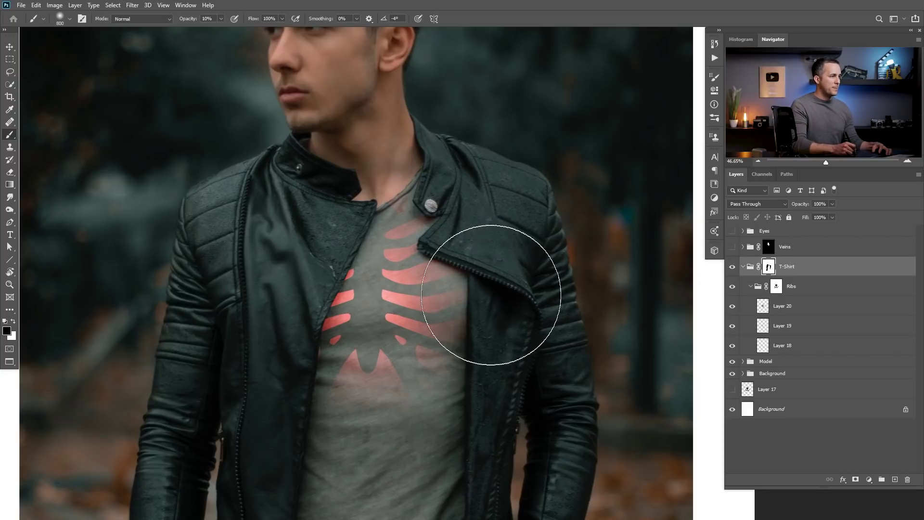
{"action": "key", "text": "bracketleft"}
{"action": "key", "text": "bracketleft"}
{"action": "key", "text": "bracketleft"}
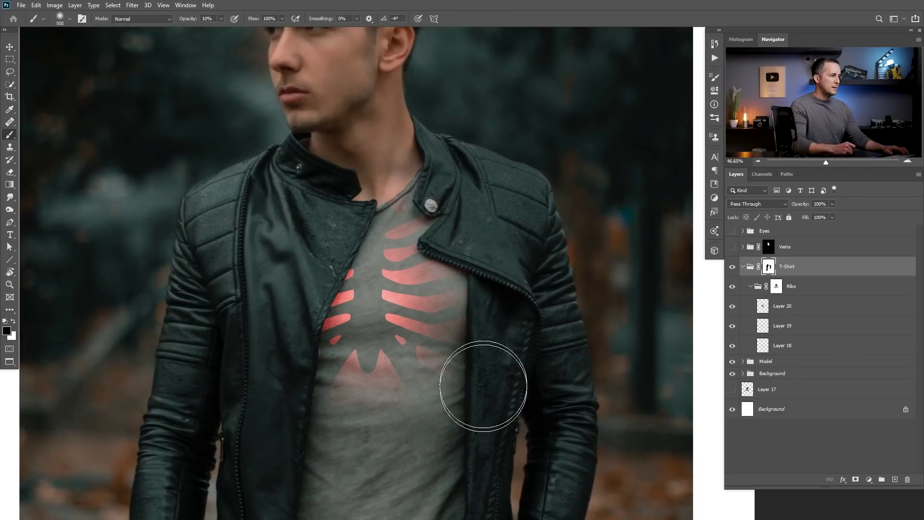
{"action": "mouse_move", "coordinate": [483, 359]}
{"action": "left_mouse_down"}
{"action": "mouse_move", "coordinate": [473, 394]}
{"action": "mouse_move", "coordinate": [489, 307]}
{"action": "mouse_move", "coordinate": [459, 424]}
{"action": "mouse_move", "coordinate": [457, 401]}
{"action": "left_mouse_up"}
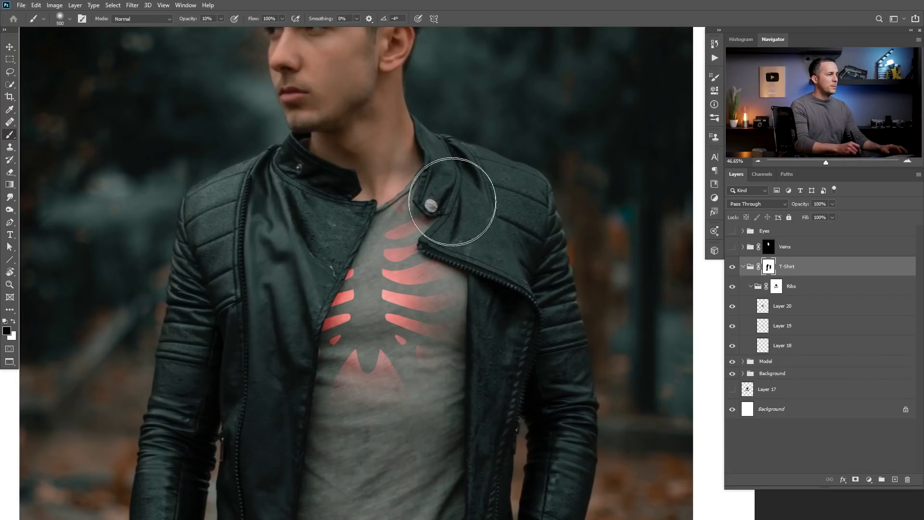
{"action": "left_click_drag", "start_coordinate": [491, 239], "coordinate": [440, 301]}
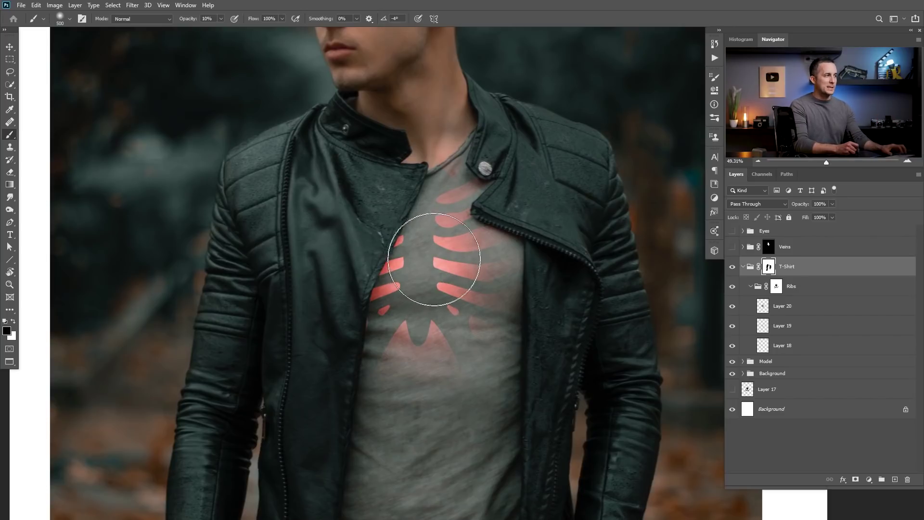
{"action": "left_click_drag", "start_coordinate": [424, 258], "coordinate": [396, 262]}
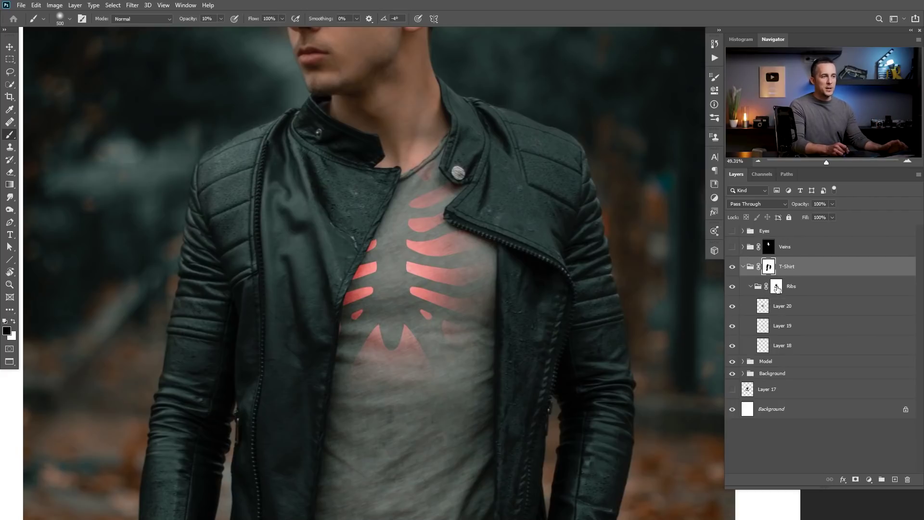
Select the Ribs group mask and try out its feather and density in Properties.
{"action": "left_click", "coordinate": [777, 288]}
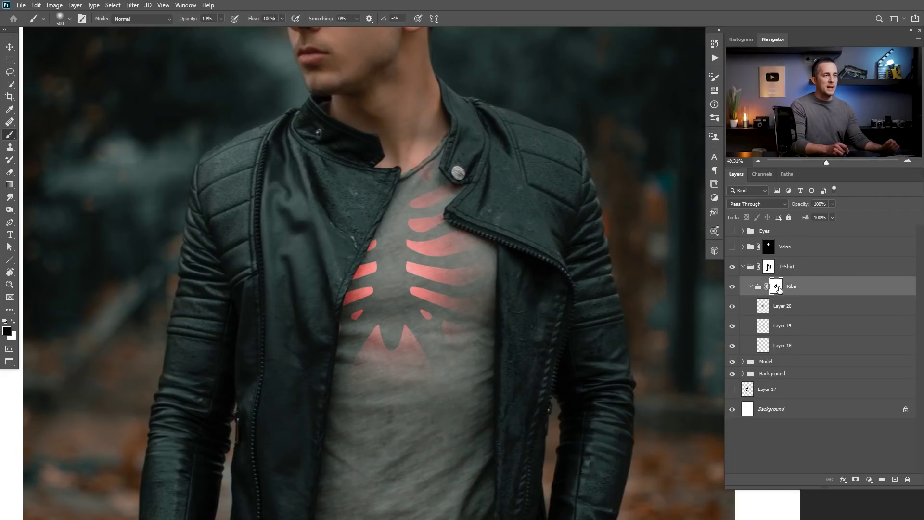
{"action": "double_click", "coordinate": [776, 288]}
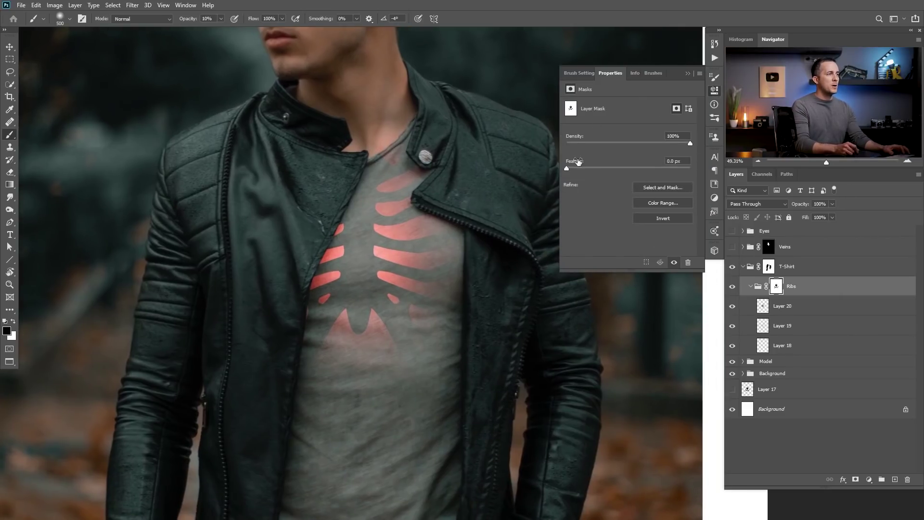
{"action": "left_click_drag", "start_coordinate": [609, 168], "coordinate": [619, 169]}
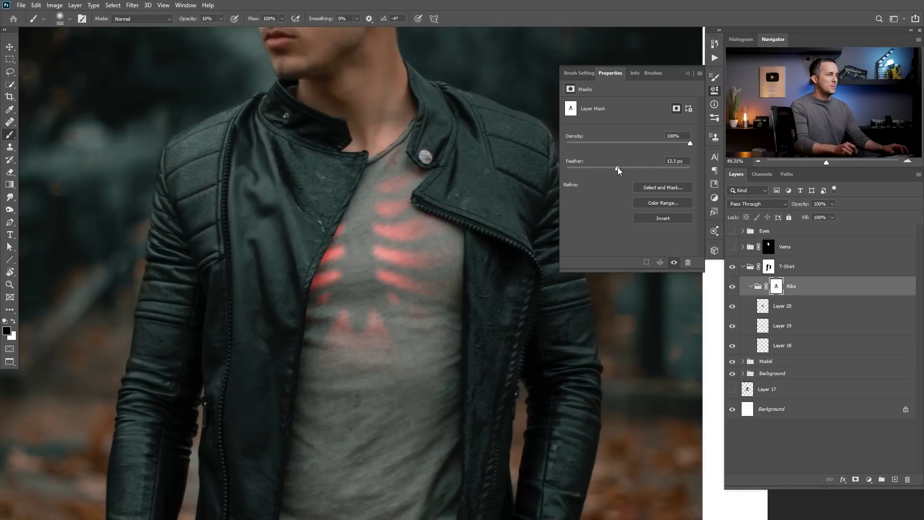
{"action": "left_click_drag", "start_coordinate": [673, 144], "coordinate": [669, 143]}
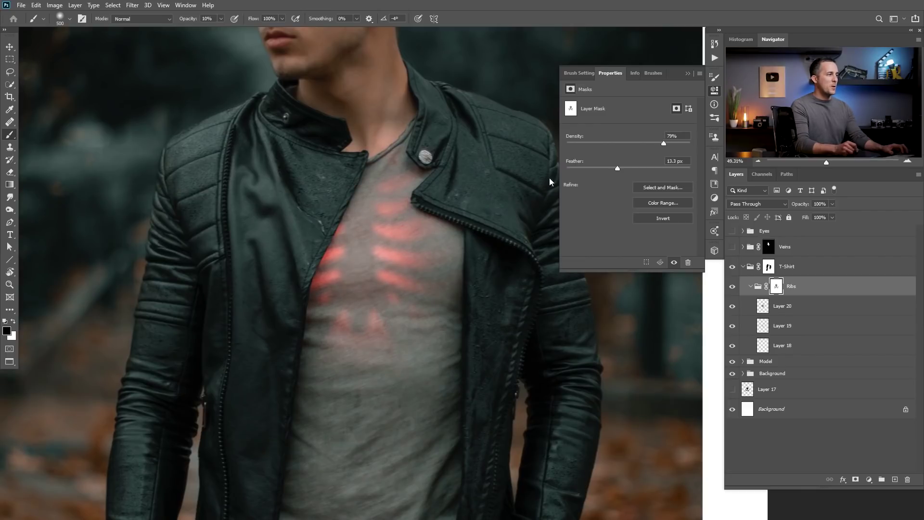
{"action": "scroll", "coordinate": [468, 213], "scroll_direction": "down", "scroll_amount": 5}
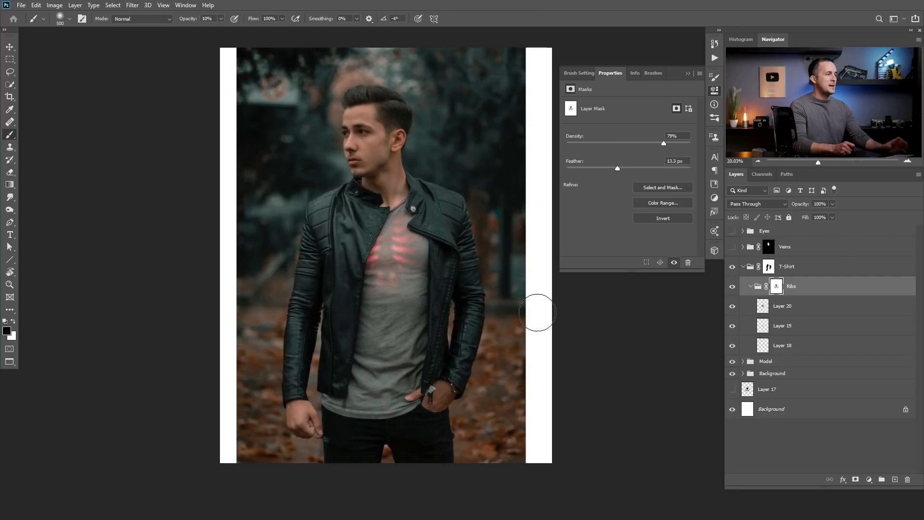
{"action": "scroll", "coordinate": [392, 236], "scroll_direction": "up", "scroll_amount": 2}
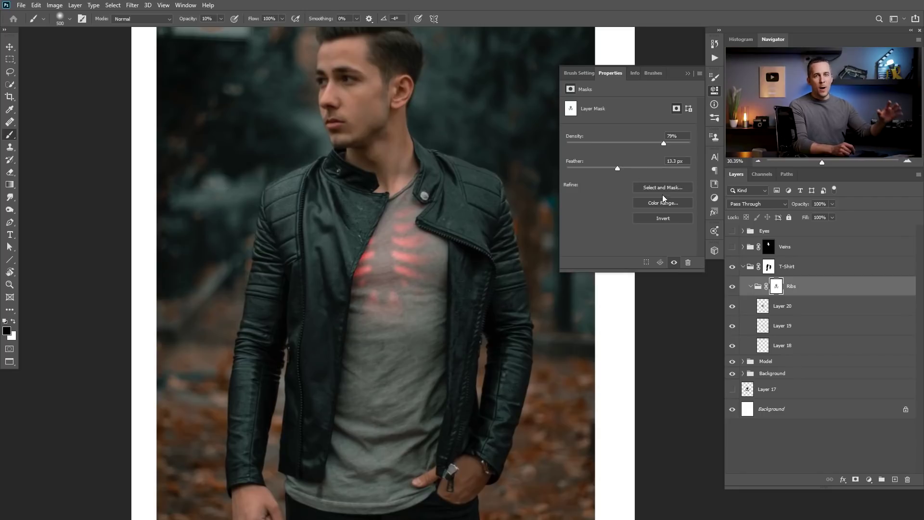
{"action": "left_click_drag", "start_coordinate": [622, 167], "coordinate": [623, 169]}
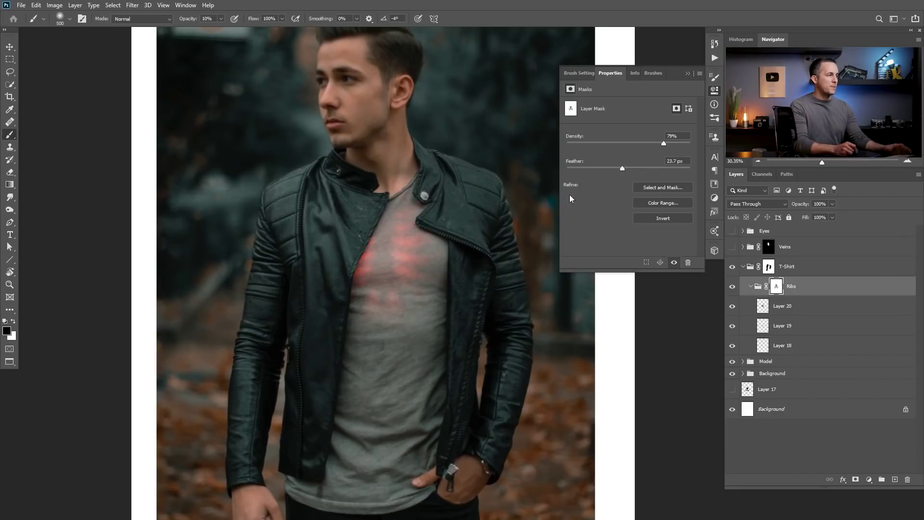
{"action": "scroll", "coordinate": [419, 231], "scroll_direction": "down", "scroll_amount": 2}
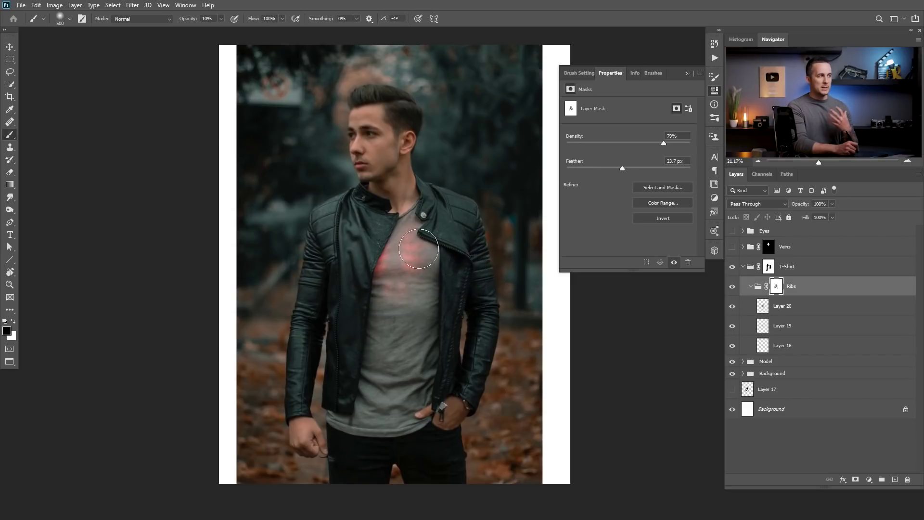
Set the Ribs mask feather to 13 px.
{"action": "left_click", "coordinate": [600, 168]}
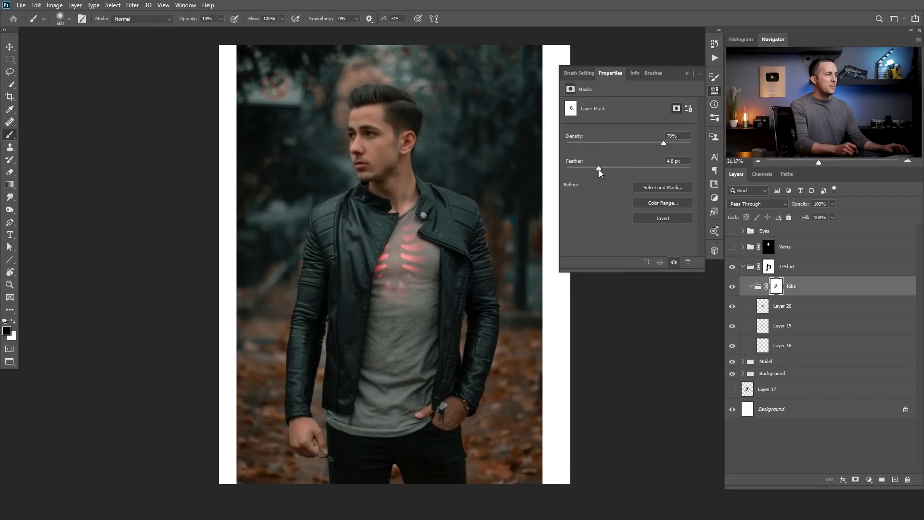
{"action": "left_click", "coordinate": [617, 168]}
{"action": "type", "text": "14"}
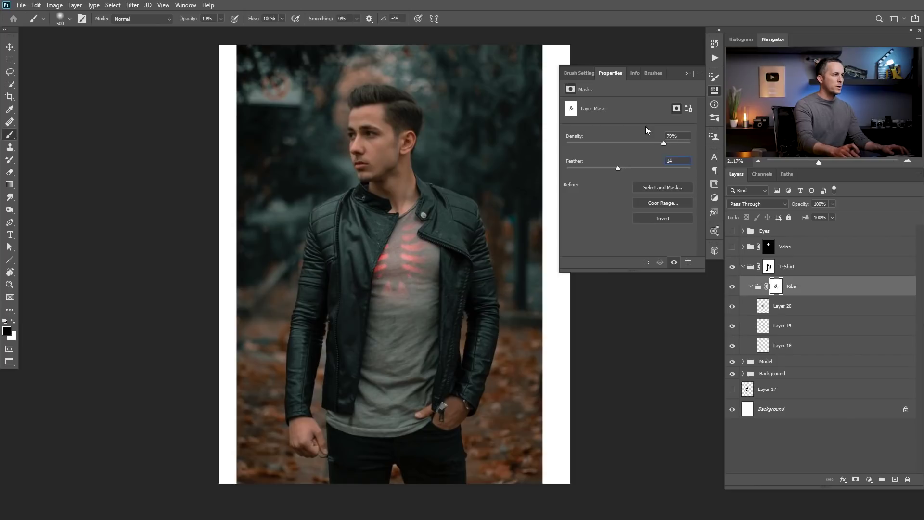
{"action": "key", "text": "Return"}
{"action": "left_click_drag", "start_coordinate": [399, 266], "coordinate": [444, 269]}
{"action": "type", "text": "13"}
{"action": "key", "text": "Tab"}
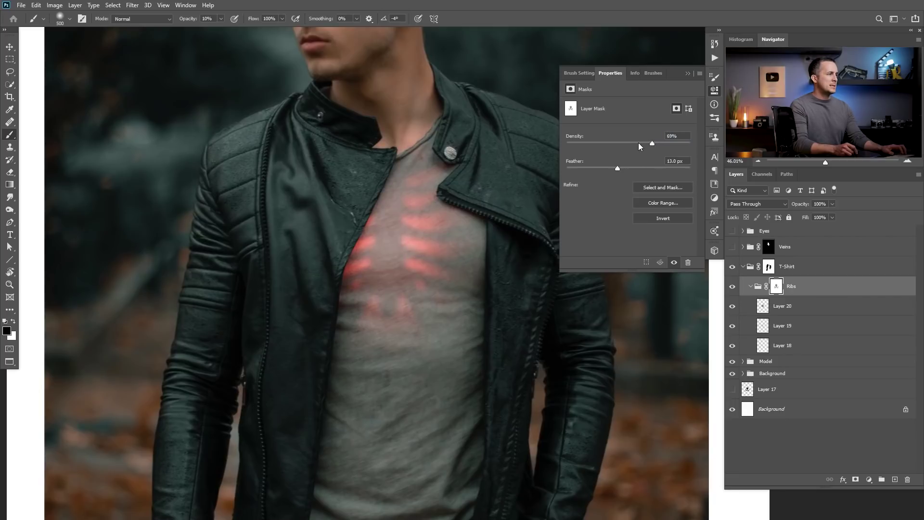
Lower the Ribs mask density to about 70%.
{"action": "scroll", "coordinate": [468, 252], "scroll_direction": "down", "scroll_amount": 3}
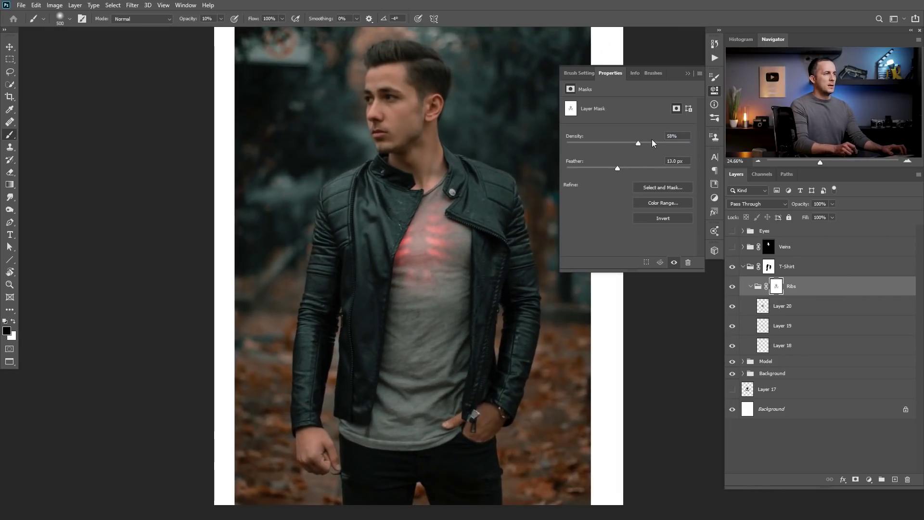
{"action": "left_click_drag", "start_coordinate": [626, 143], "coordinate": [690, 143]}
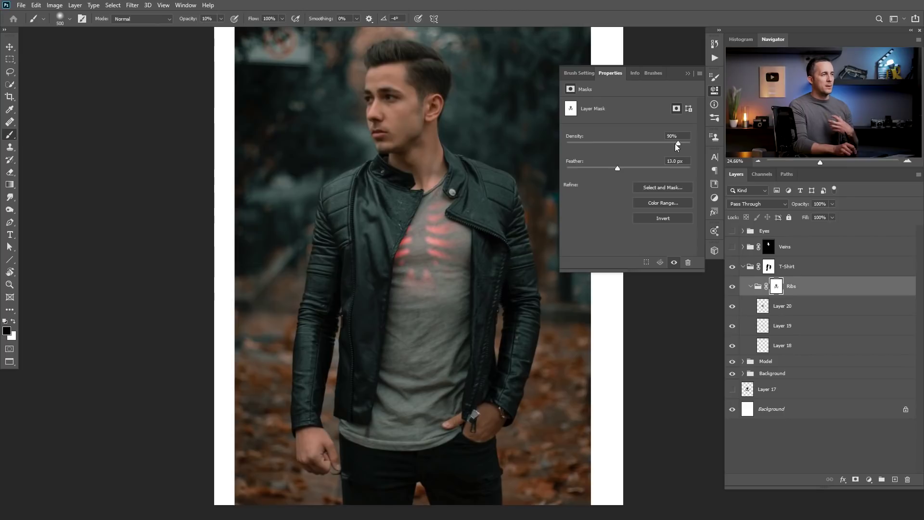
{"action": "left_click_drag", "start_coordinate": [679, 144], "coordinate": [659, 145]}
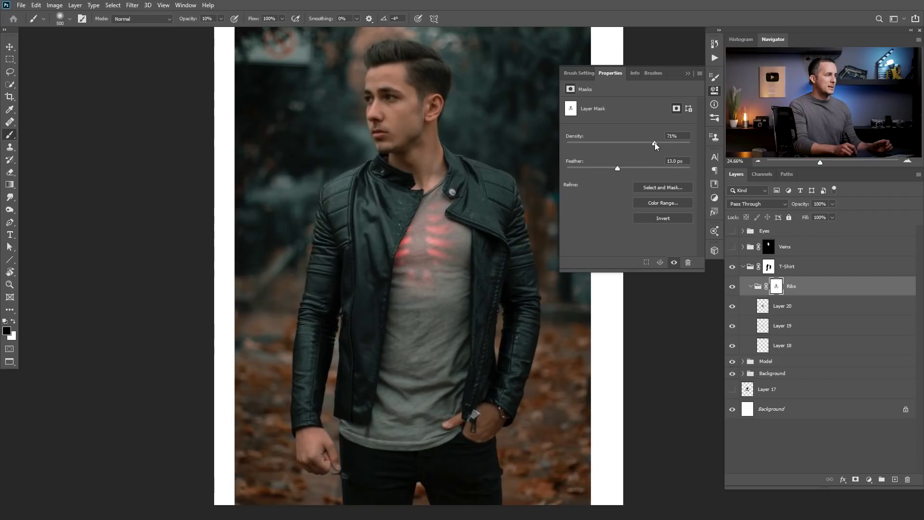
{"action": "scroll", "coordinate": [399, 237], "scroll_direction": "up", "scroll_amount": 3}
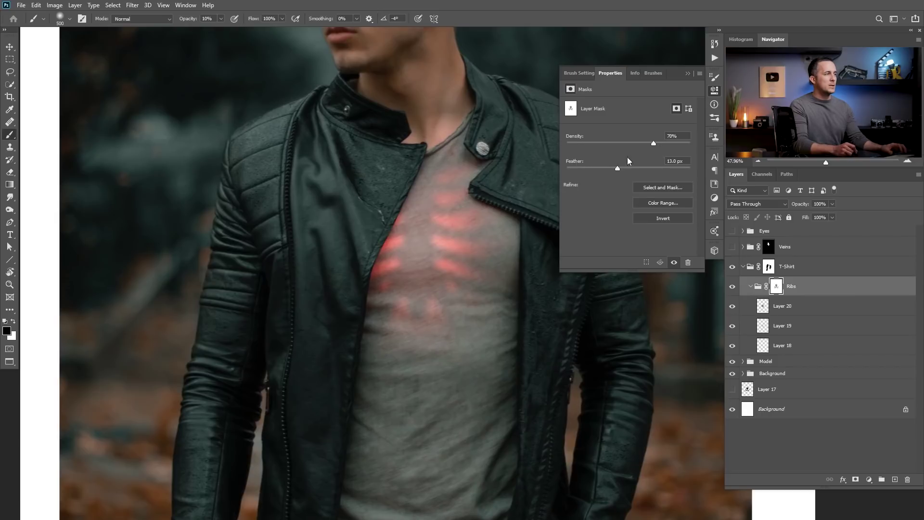
{"action": "scroll", "coordinate": [467, 275], "scroll_direction": "down", "scroll_amount": 4}
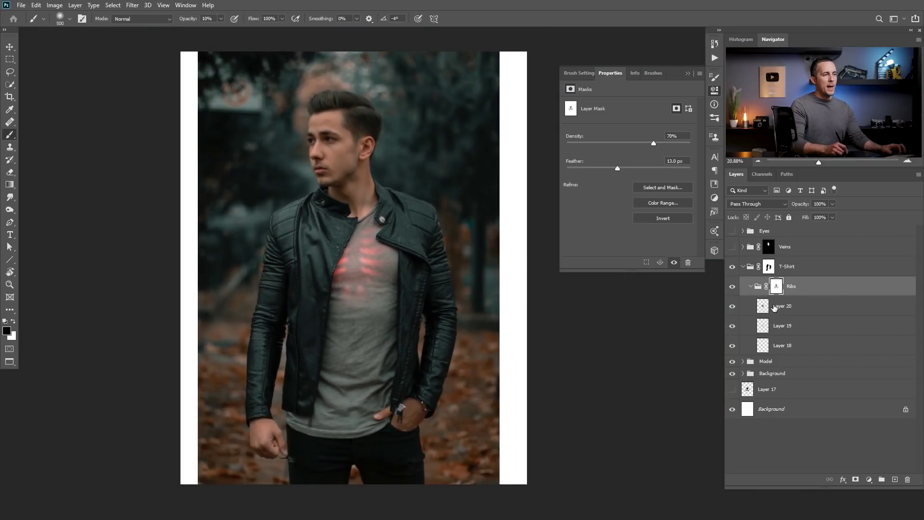
Add Layer 21 in the Ribs group and set the foreground colour to orange f49024.
{"action": "left_click", "coordinate": [895, 480]}
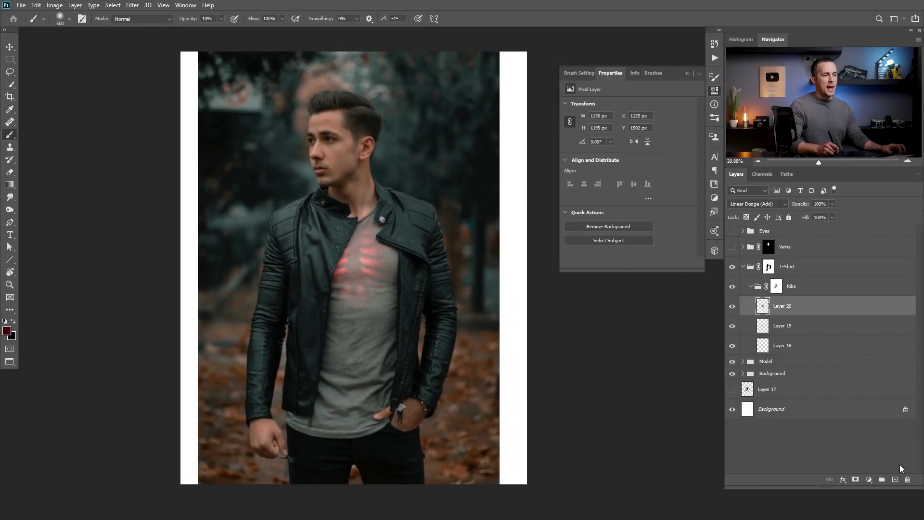
{"action": "left_click", "coordinate": [7, 332]}
{"action": "left_click", "coordinate": [439, 227]}
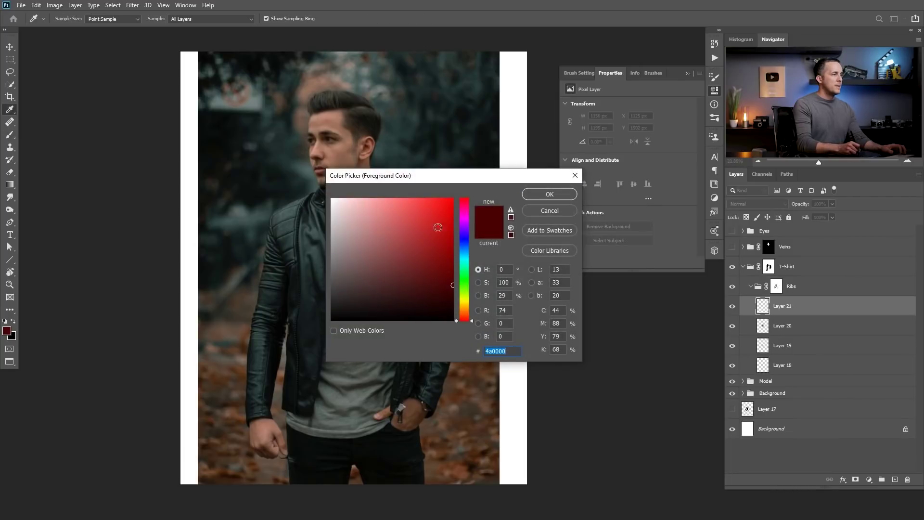
{"action": "left_click", "coordinate": [540, 195]}
{"action": "left_click", "coordinate": [7, 331]}
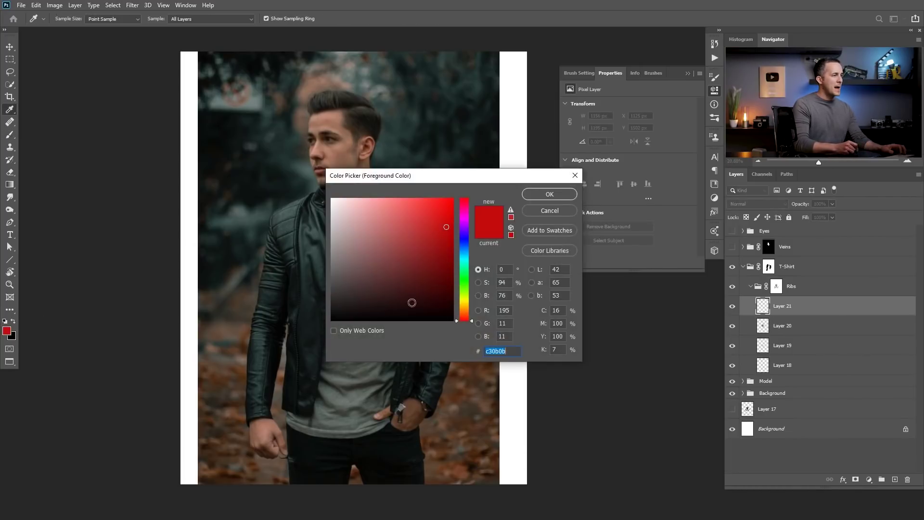
{"action": "left_click", "coordinate": [467, 310]}
{"action": "left_click", "coordinate": [448, 204]}
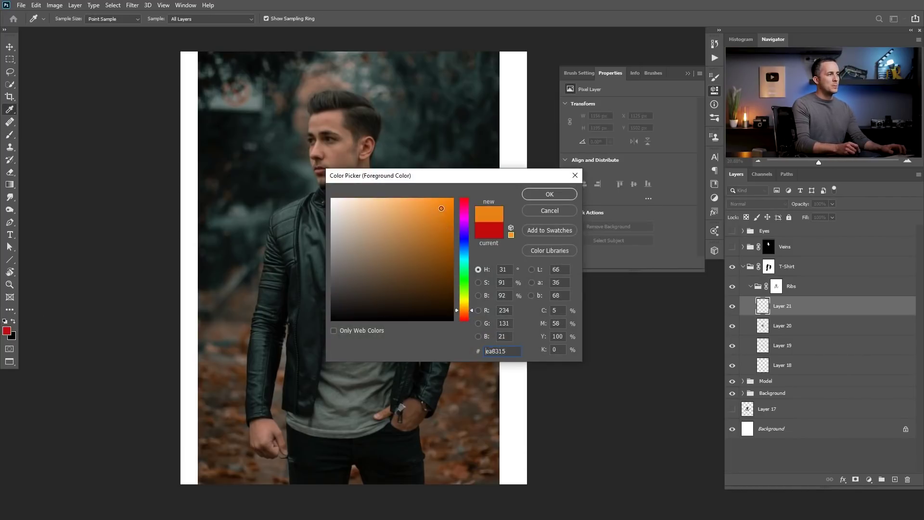
{"action": "left_click", "coordinate": [430, 202]}
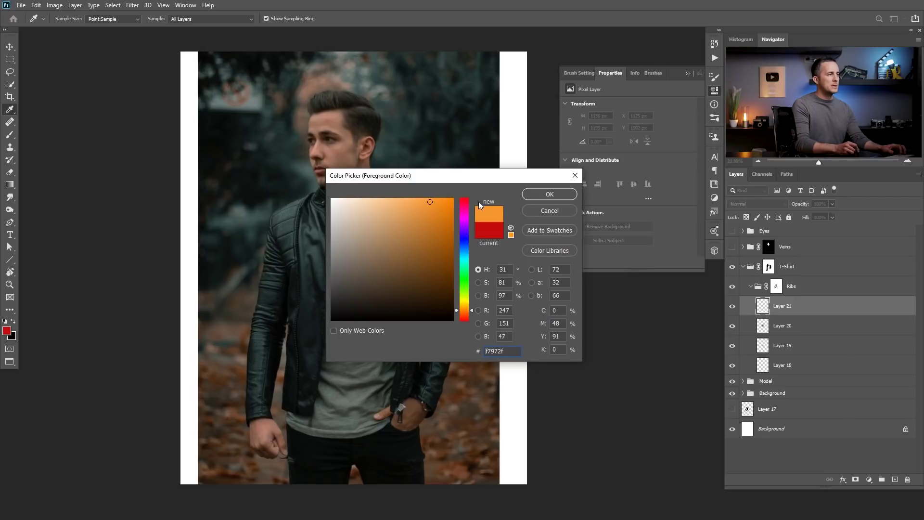
{"action": "left_click", "coordinate": [533, 195]}
Set Layer 21 to Linear Dodge (Add) and resize the brush to 400.
{"action": "left_click", "coordinate": [757, 204]}
{"action": "left_click", "coordinate": [763, 287]}
{"action": "key", "text": "bracketright"}
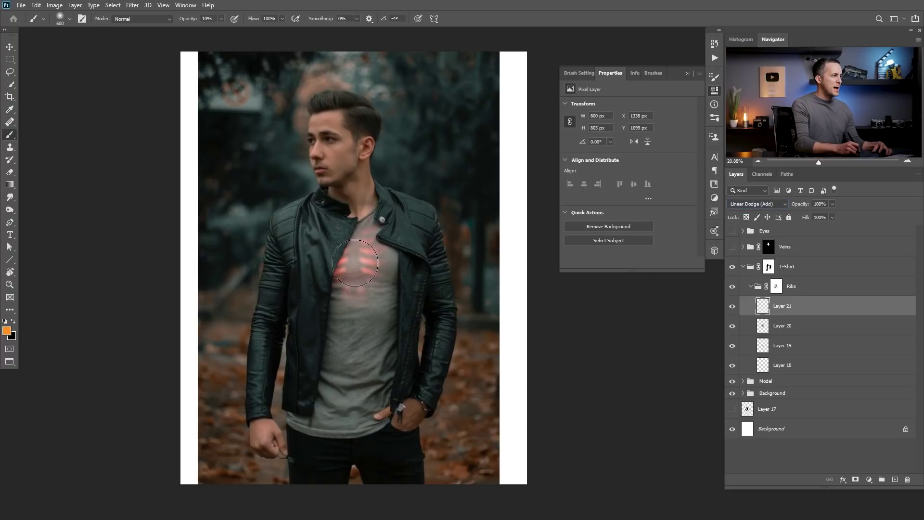
{"action": "scroll", "coordinate": [356, 304], "scroll_direction": "up", "scroll_amount": 3}
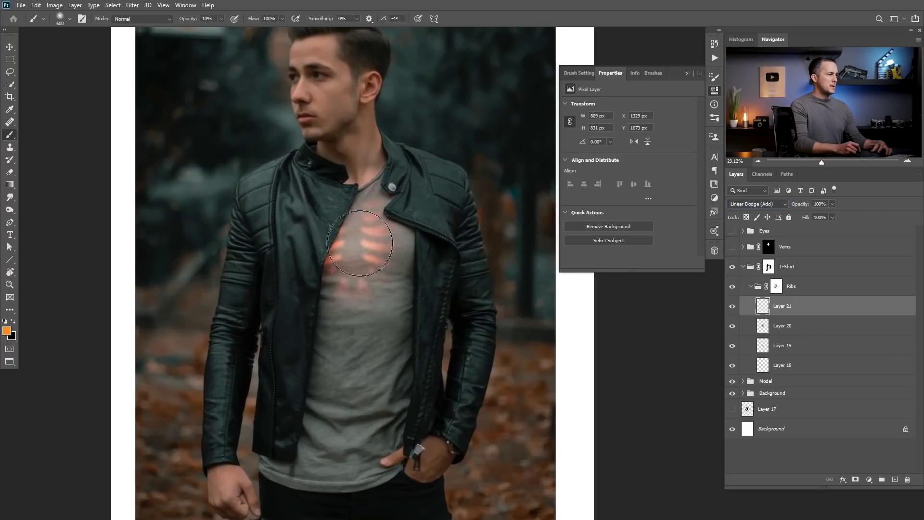
{"action": "key", "text": "bracketleft"}
{"action": "key", "text": "bracketleft"}
{"action": "scroll", "coordinate": [386, 347], "scroll_direction": "down", "scroll_amount": 3}
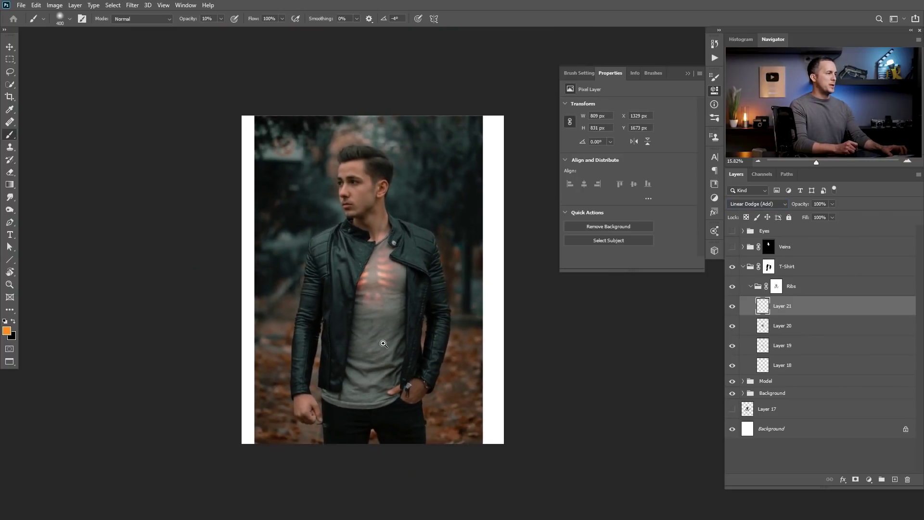
Add a Hue/Saturation adjustment above the Ribs group and clip it to Ribs.
{"action": "left_click", "coordinate": [759, 287]}
{"action": "left_click", "coordinate": [776, 287]}
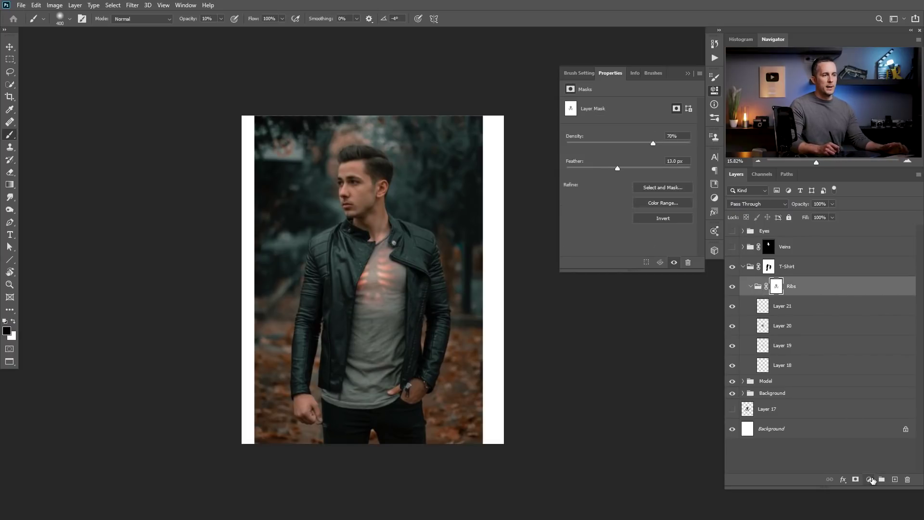
{"action": "left_click", "coordinate": [870, 480]}
{"action": "left_click", "coordinate": [871, 387]}
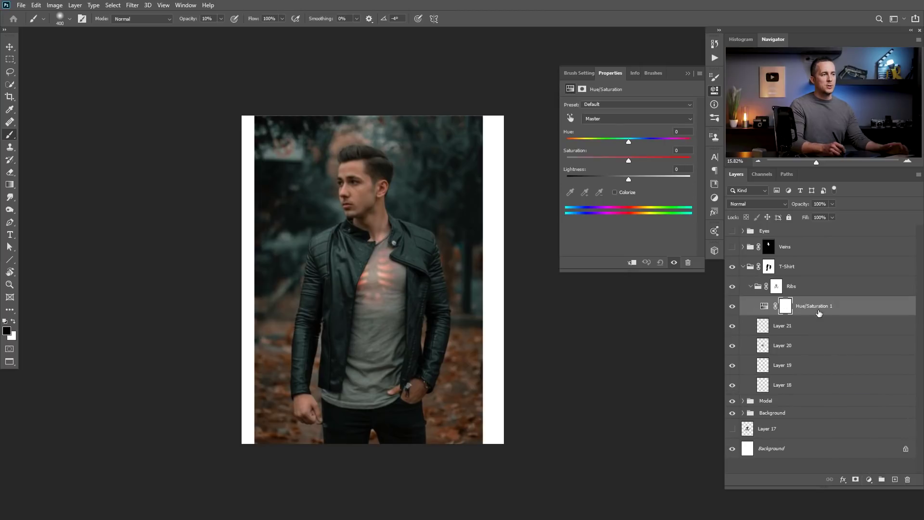
{"action": "left_click_drag", "start_coordinate": [767, 300], "coordinate": [777, 278]}
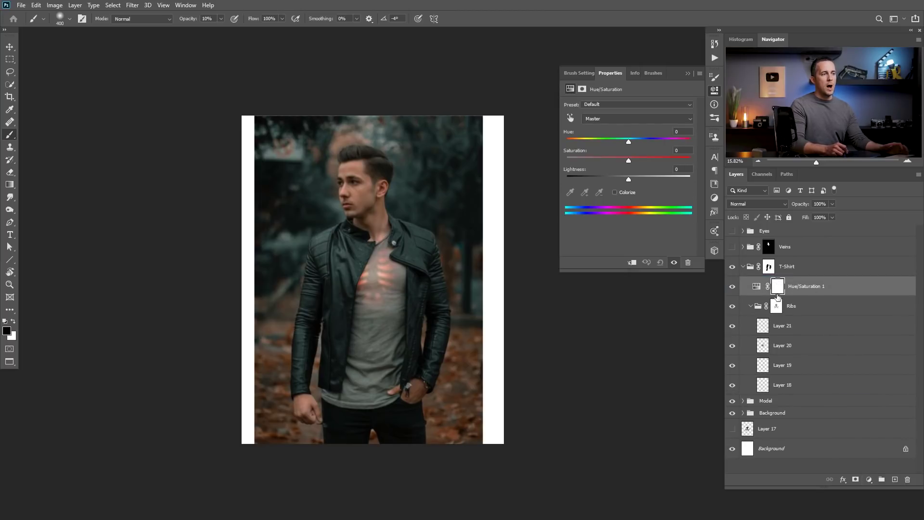
{"action": "key", "text": "ctrl+plus"}
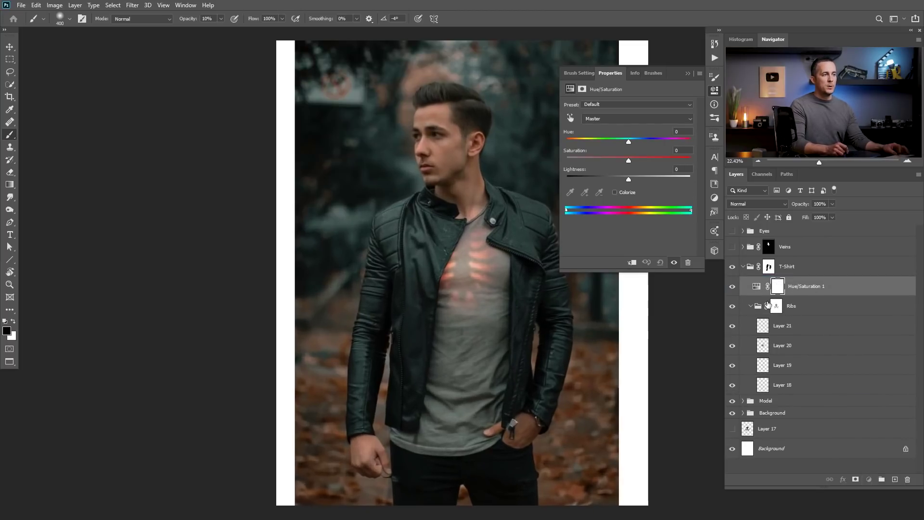
{"action": "left_click", "coordinate": [767, 295], "text": "alt"}
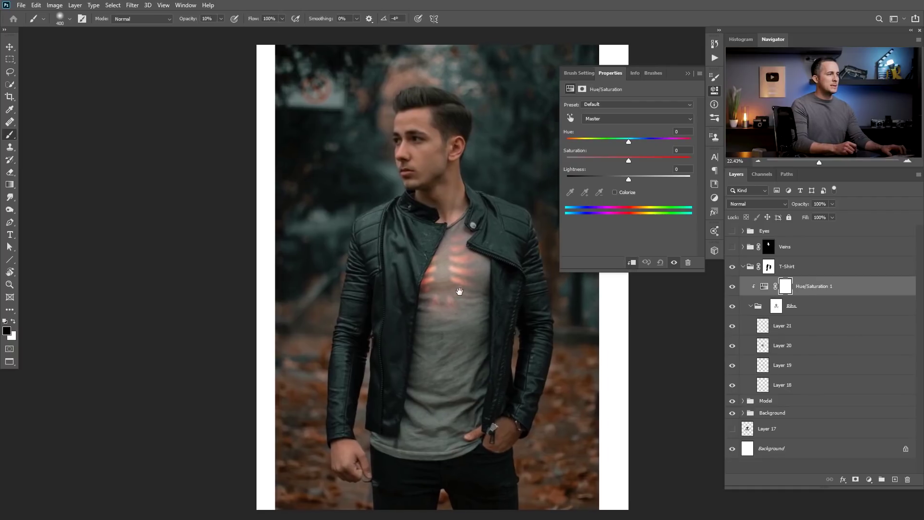
Test hue and saturation shifts on the glow, return to red, and collapse T-Shirt.
{"action": "scroll", "coordinate": [464, 289], "scroll_direction": "down", "scroll_amount": 2}
{"action": "left_click_drag", "start_coordinate": [470, 286], "coordinate": [401, 249]}
{"action": "left_click_drag", "start_coordinate": [635, 141], "coordinate": [570, 140]}
{"action": "mouse_move", "coordinate": [628, 160]}
{"action": "left_mouse_down"}
{"action": "mouse_move", "coordinate": [590, 160]}
{"action": "mouse_move", "coordinate": [677, 161]}
{"action": "mouse_move", "coordinate": [654, 177]}
{"action": "mouse_move", "coordinate": [677, 176]}
{"action": "mouse_move", "coordinate": [594, 175]}
{"action": "mouse_move", "coordinate": [628, 177]}
{"action": "left_mouse_up"}
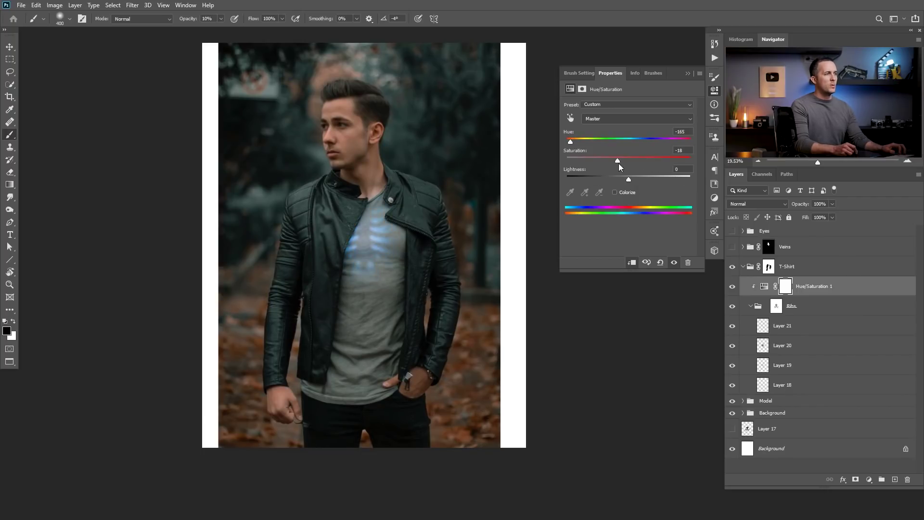
{"action": "left_click_drag", "start_coordinate": [587, 143], "coordinate": [627, 140]}
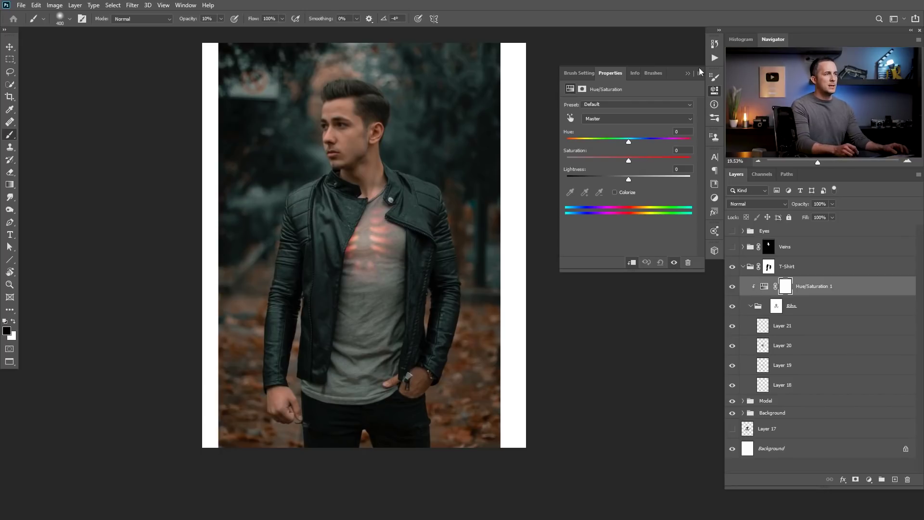
{"action": "left_click", "coordinate": [762, 294]}
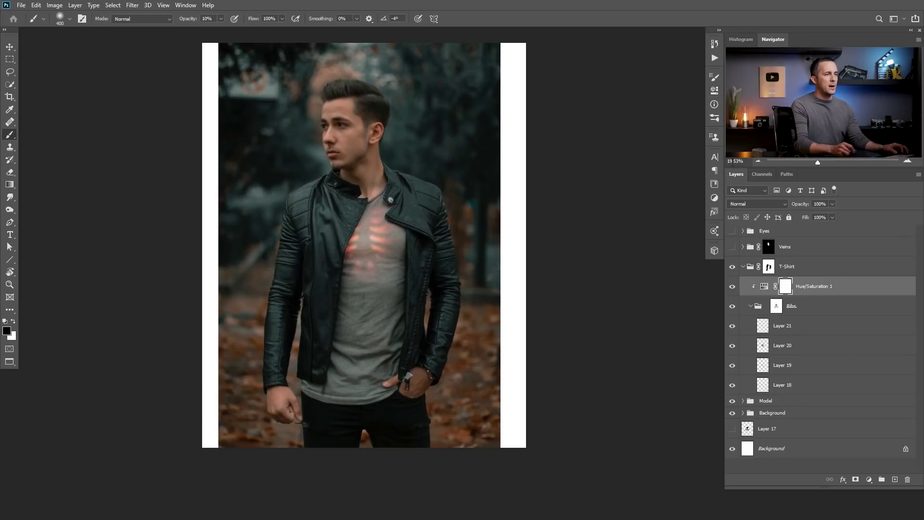
{"action": "left_click", "coordinate": [743, 267]}
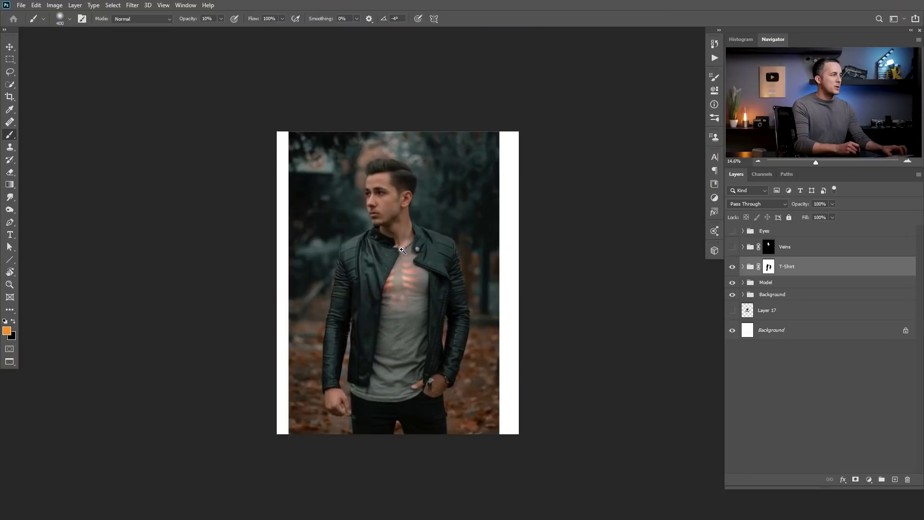
Expand the Model group and re-enable its layer mask to show the cut-out on white.
{"action": "scroll", "coordinate": [411, 231], "scroll_direction": "up", "scroll_amount": 3}
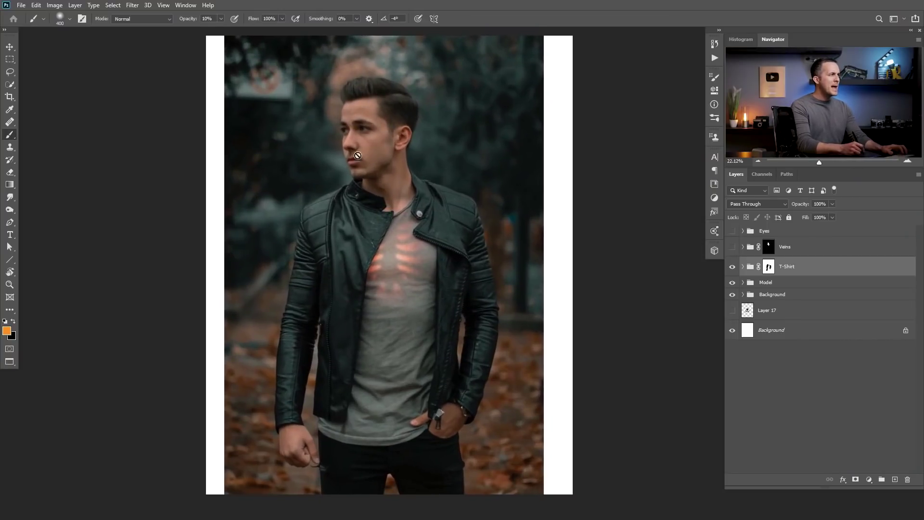
{"action": "left_click", "coordinate": [744, 283]}
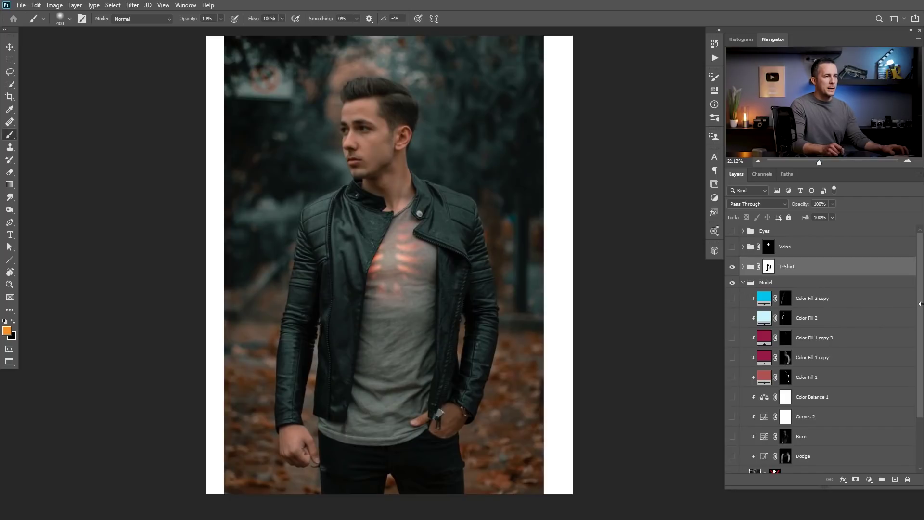
{"action": "scroll", "coordinate": [917, 337], "scroll_direction": "down", "scroll_amount": 3}
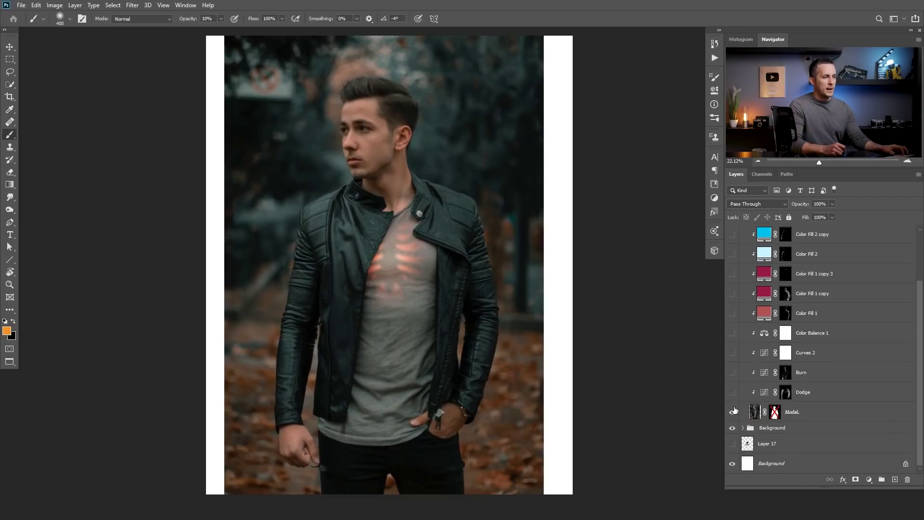
{"action": "left_click", "coordinate": [775, 411], "text": "shift"}
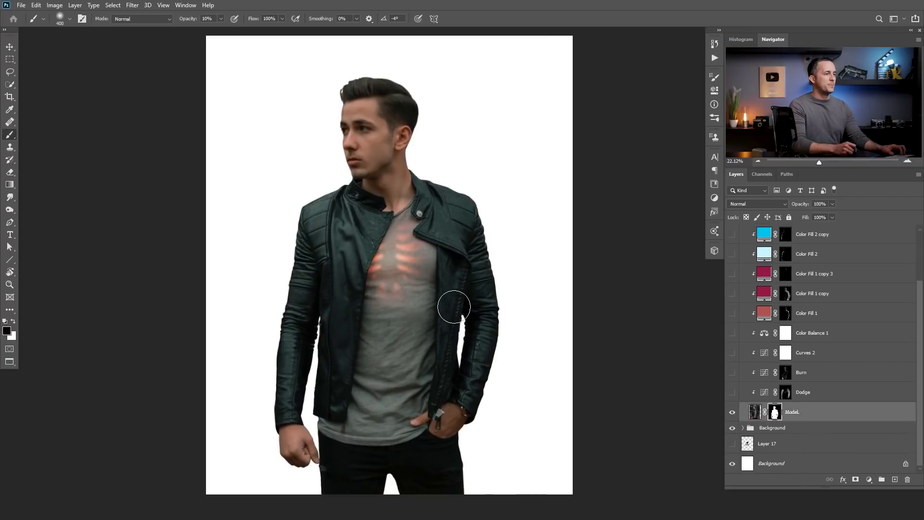
Show Layer 1's night-city photo in the Background group and turn off its blur.
{"action": "left_click", "coordinate": [744, 428]}
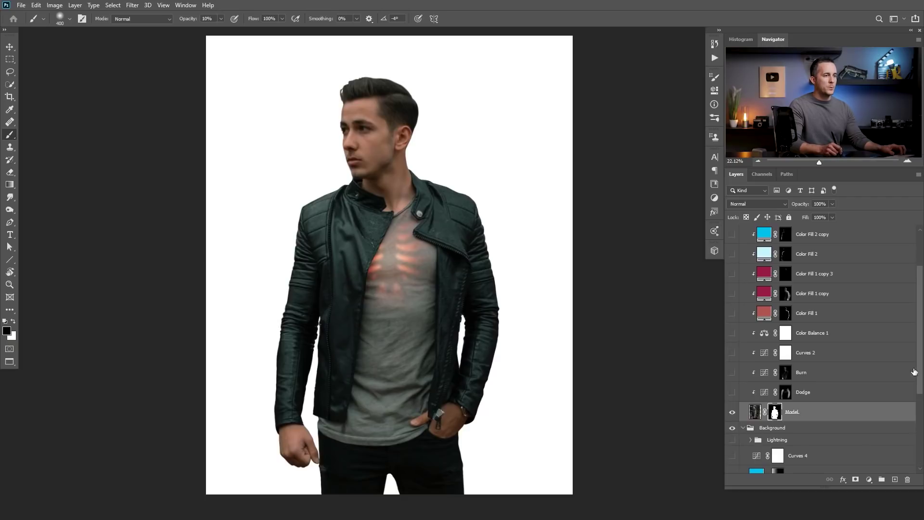
{"action": "scroll", "coordinate": [918, 372], "scroll_direction": "down", "scroll_amount": 6}
{"action": "left_click", "coordinate": [732, 396]}
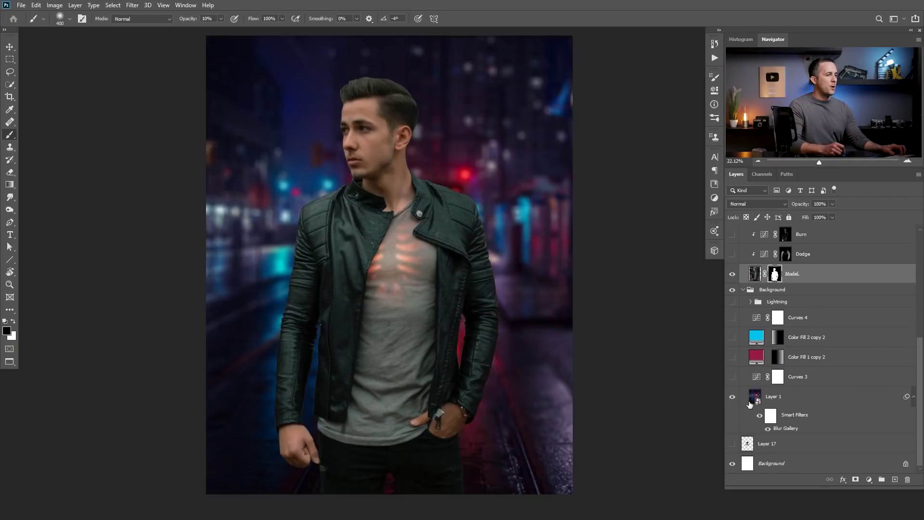
{"action": "left_click", "coordinate": [762, 417]}
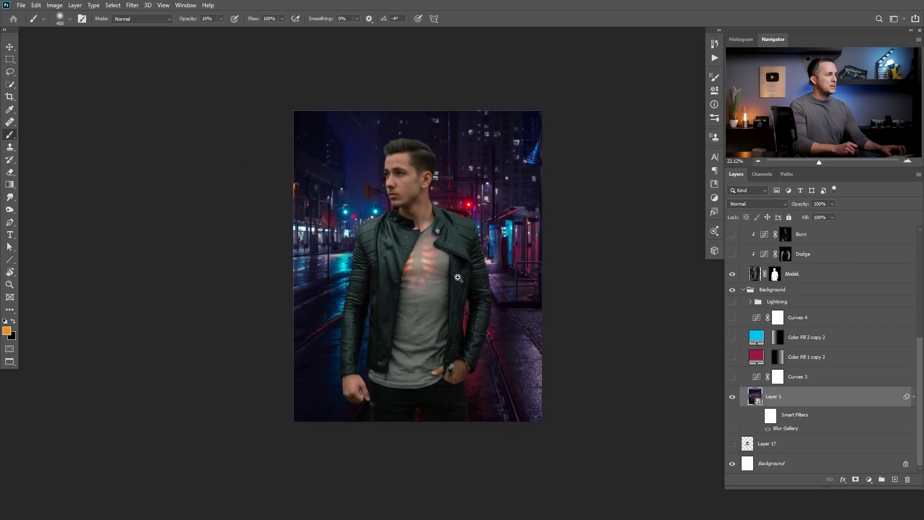
Toggle the Model mask off and back on to compare backdrops.
{"action": "scroll", "coordinate": [474, 277], "scroll_direction": "down", "scroll_amount": 2}
{"action": "scroll", "coordinate": [476, 301], "scroll_direction": "up", "scroll_amount": 2}
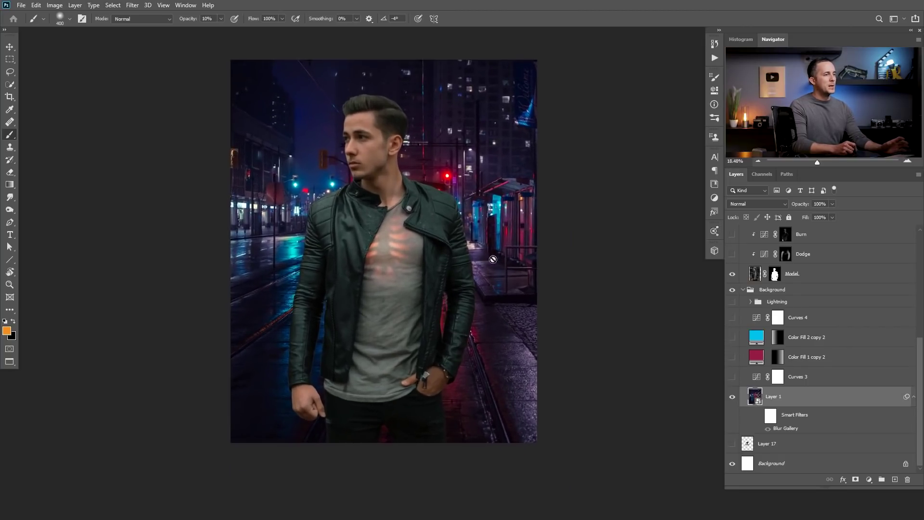
{"action": "left_click", "coordinate": [775, 273], "text": "shift"}
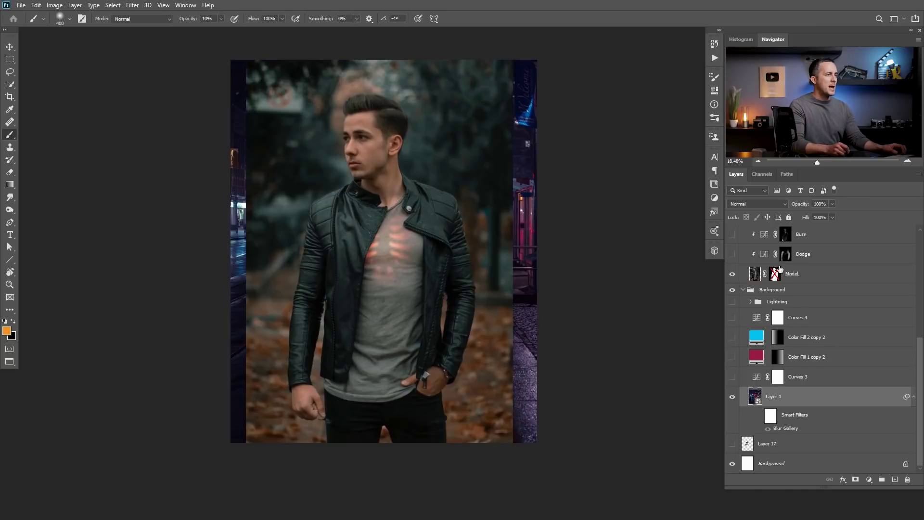
{"action": "left_click", "coordinate": [775, 274], "text": "shift"}
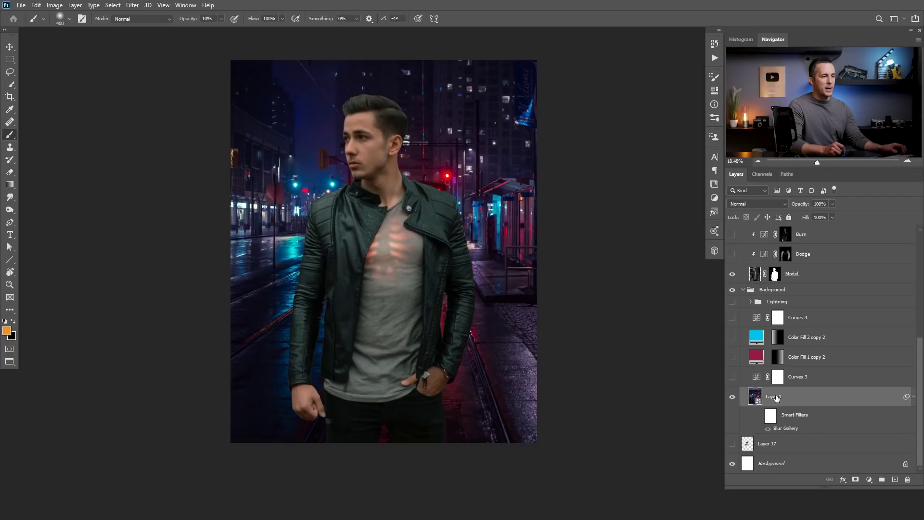
Re-enable Layer 1's Blur Gallery smart filter to blur the city street again.
{"action": "right_click", "coordinate": [811, 400]}
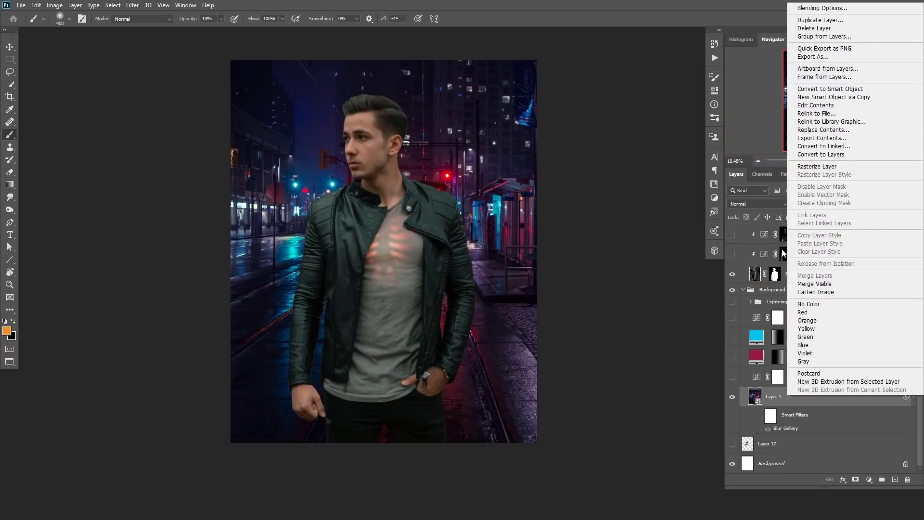
{"action": "left_click", "coordinate": [793, 403]}
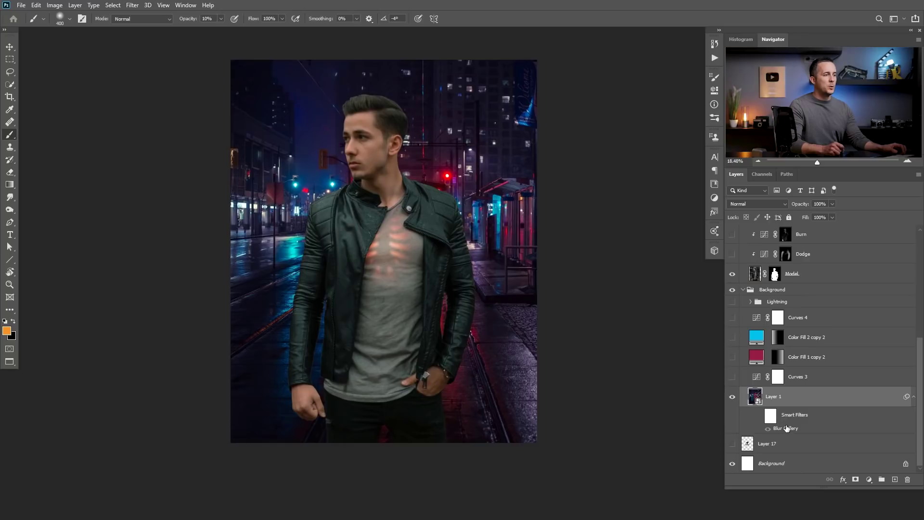
{"action": "left_click", "coordinate": [132, 5]}
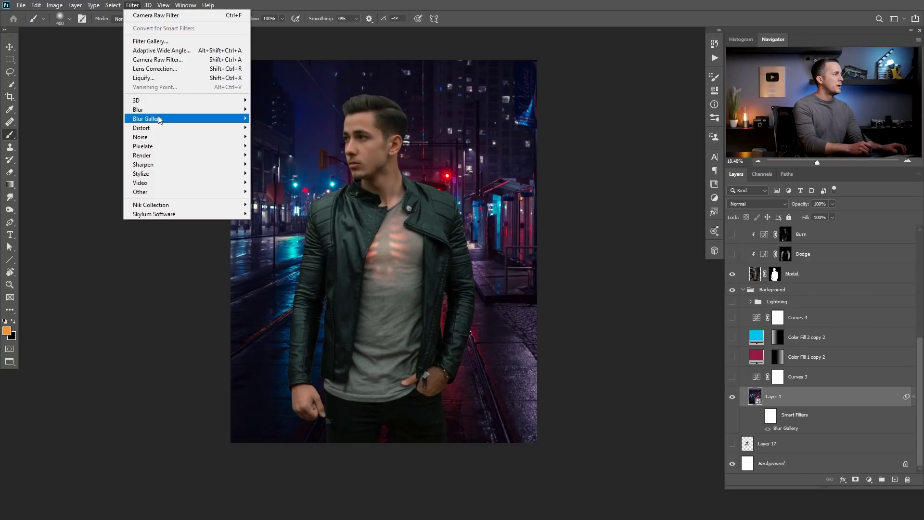
{"action": "mouse_move", "coordinate": [163, 121]}
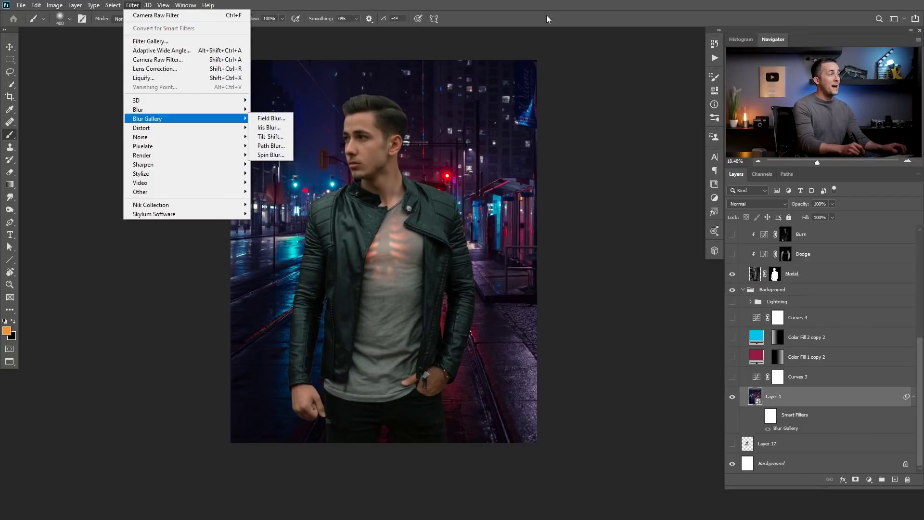
{"action": "left_click", "coordinate": [571, 21]}
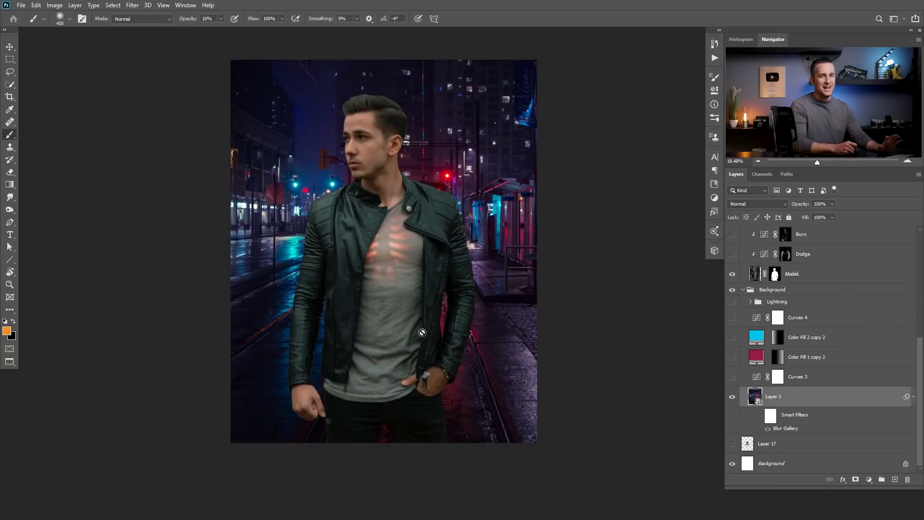
{"action": "left_click", "coordinate": [768, 429]}
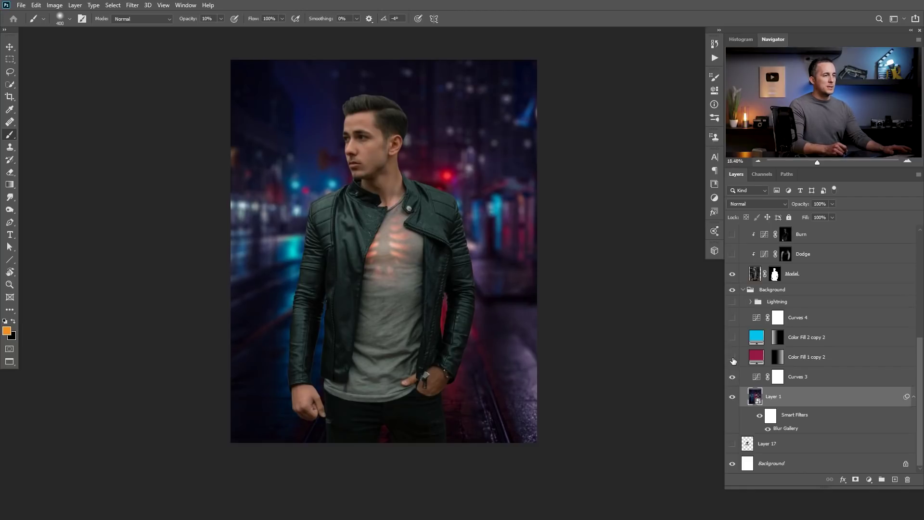
Switch on the magenta and cyan Color Fill washes, the Luminosity Curves 4 and the Lightning group.
{"action": "left_click", "coordinate": [733, 358]}
{"action": "left_click", "coordinate": [733, 338]}
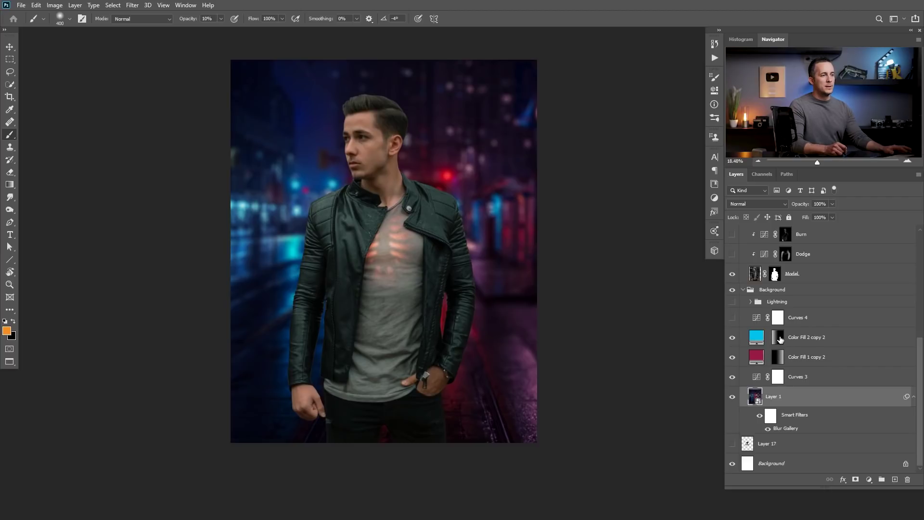
{"action": "left_click", "coordinate": [733, 319]}
{"action": "left_click", "coordinate": [757, 318]}
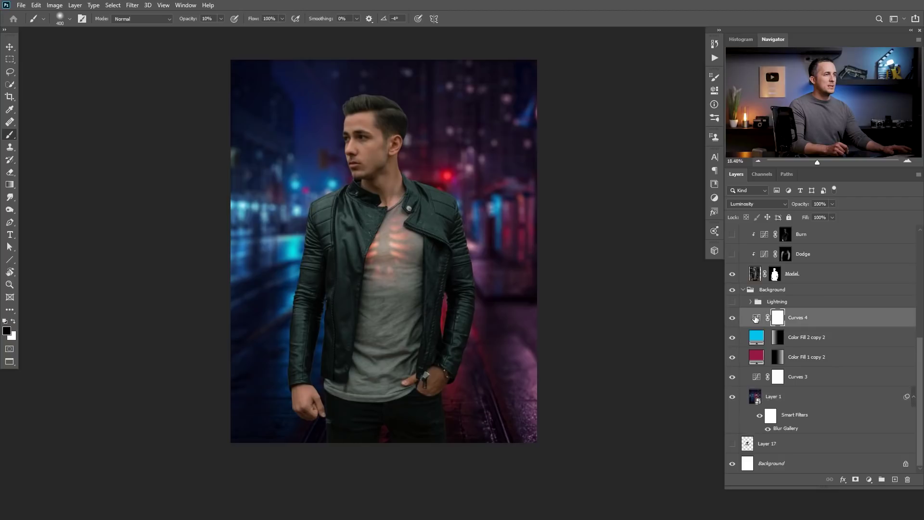
{"action": "double_click", "coordinate": [756, 318]}
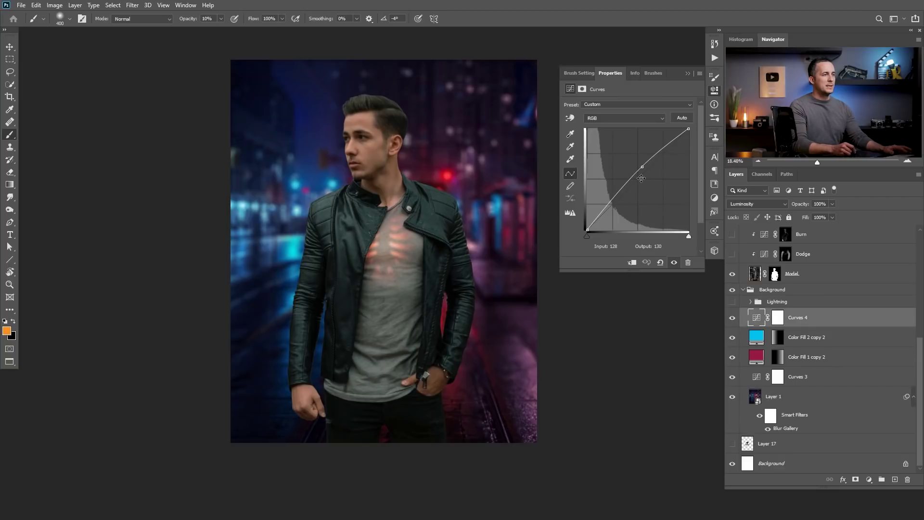
{"action": "left_click", "coordinate": [688, 74]}
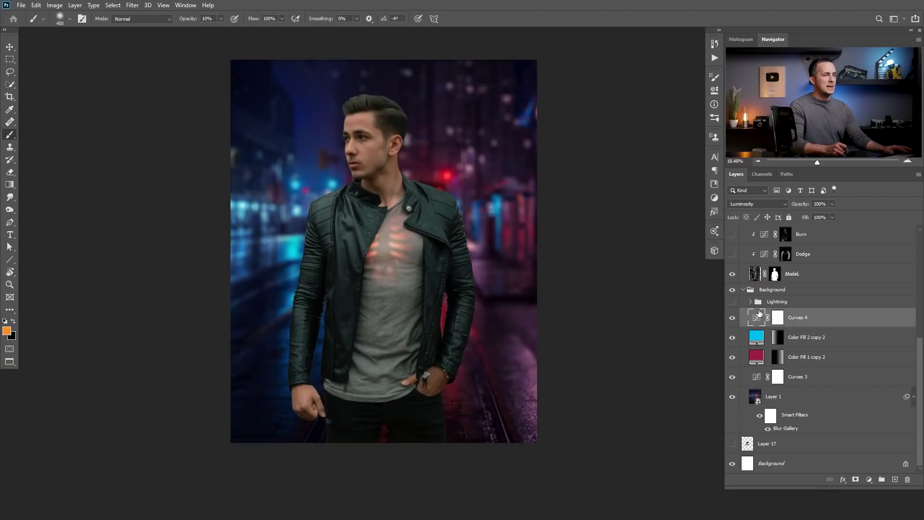
{"action": "left_click", "coordinate": [732, 302]}
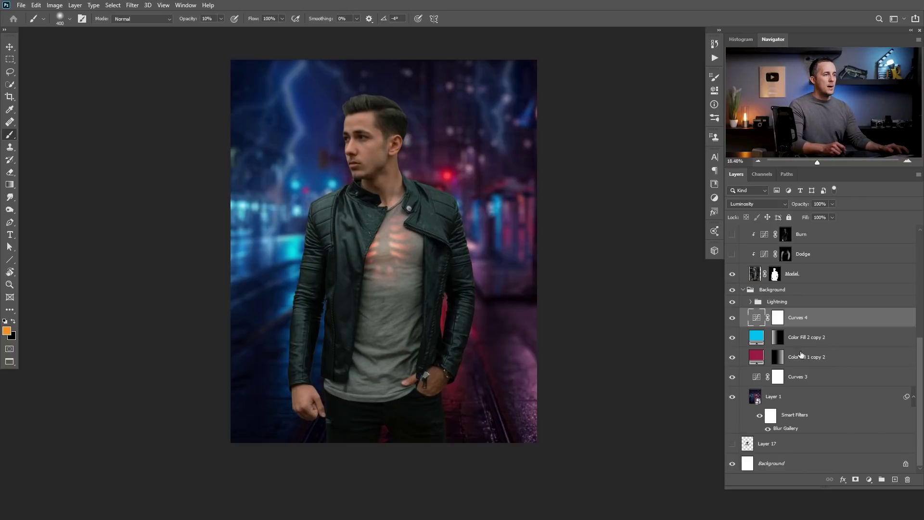
{"action": "left_click", "coordinate": [896, 480]}
{"action": "right_click", "coordinate": [416, 234]}
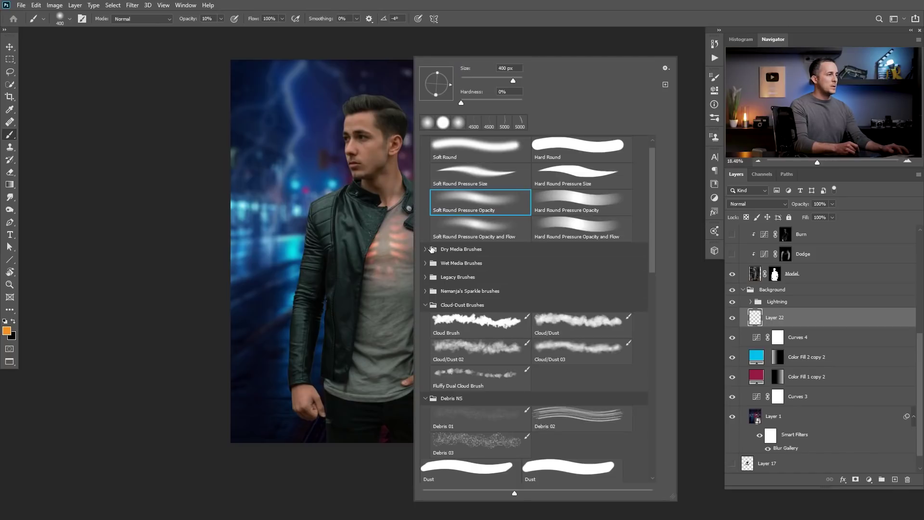
{"action": "left_click_drag", "start_coordinate": [652, 250], "coordinate": [652, 374]}
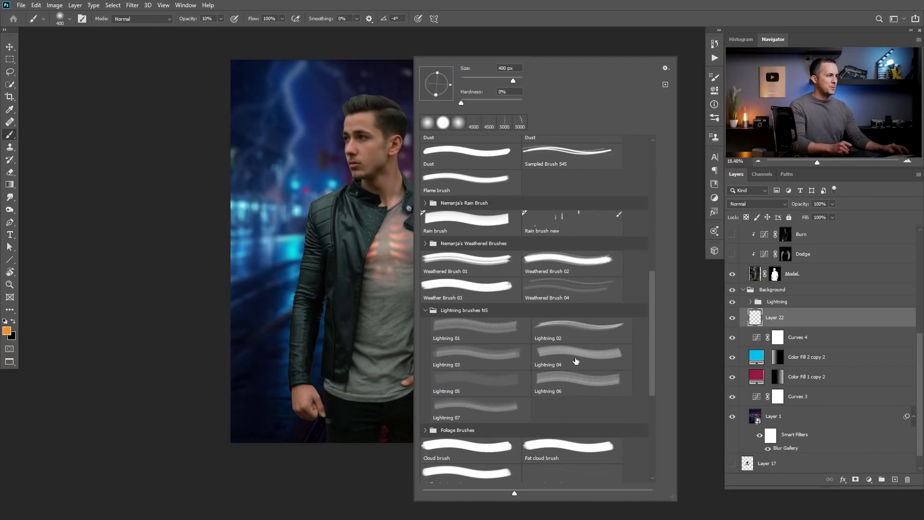
{"action": "left_click", "coordinate": [474, 355]}
{"action": "left_click", "coordinate": [457, 335]}
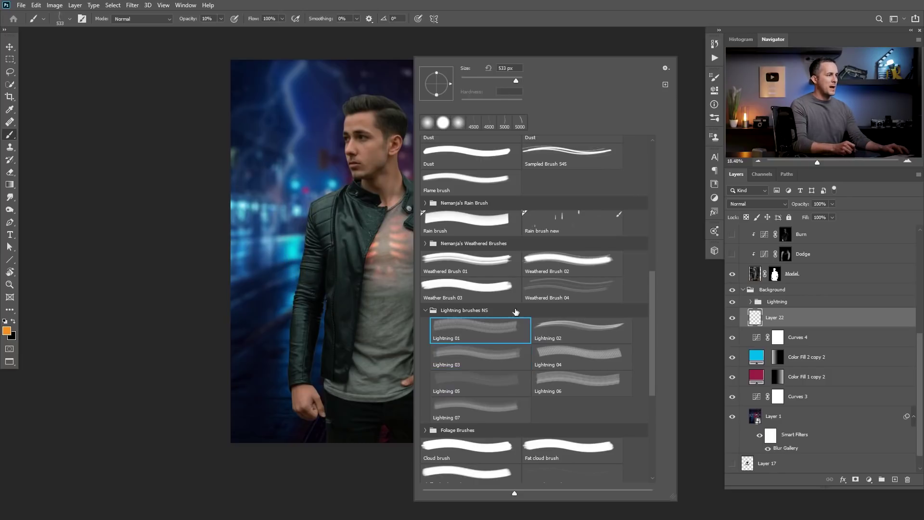
{"action": "left_click", "coordinate": [538, 323]}
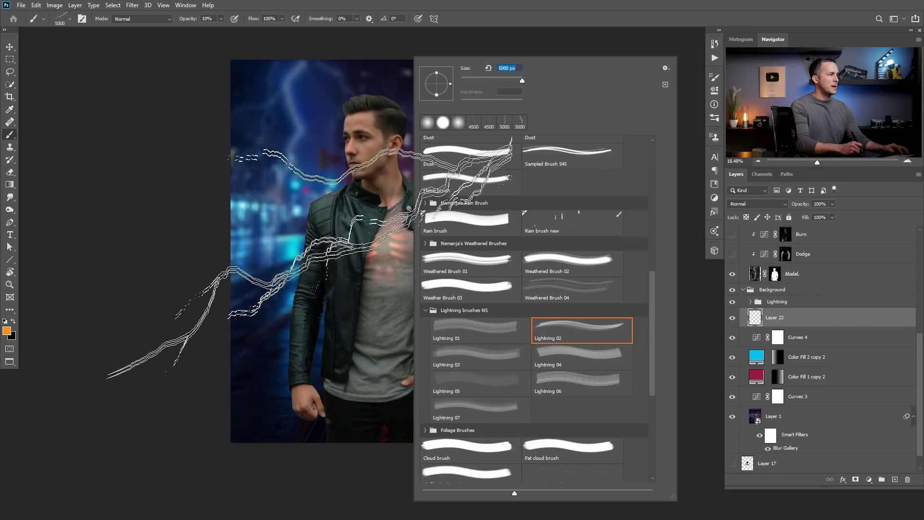
{"action": "left_click", "coordinate": [549, 376]}
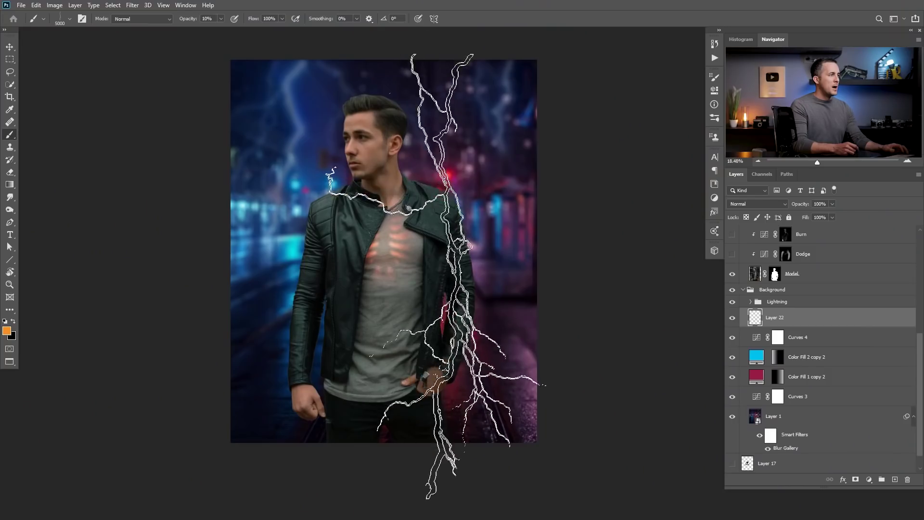
{"action": "right_click", "coordinate": [442, 276]}
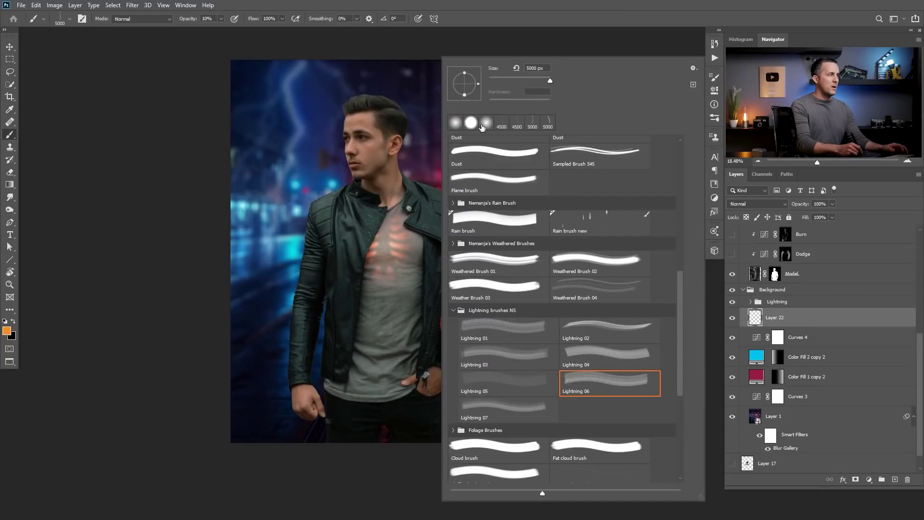
{"action": "left_click", "coordinate": [455, 122]}
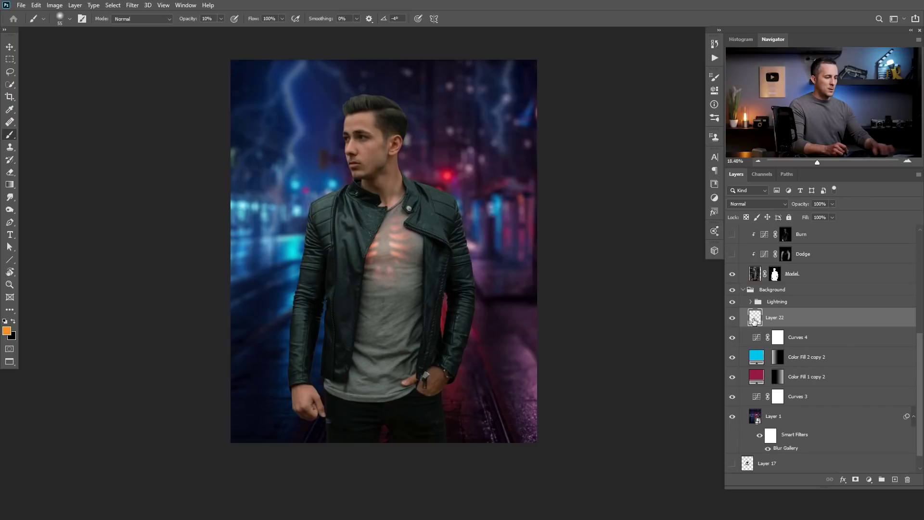
Delete the unused Layer 22, collapse the Background group and re-enable Color Balance 1.
{"action": "key", "text": "Delete"}
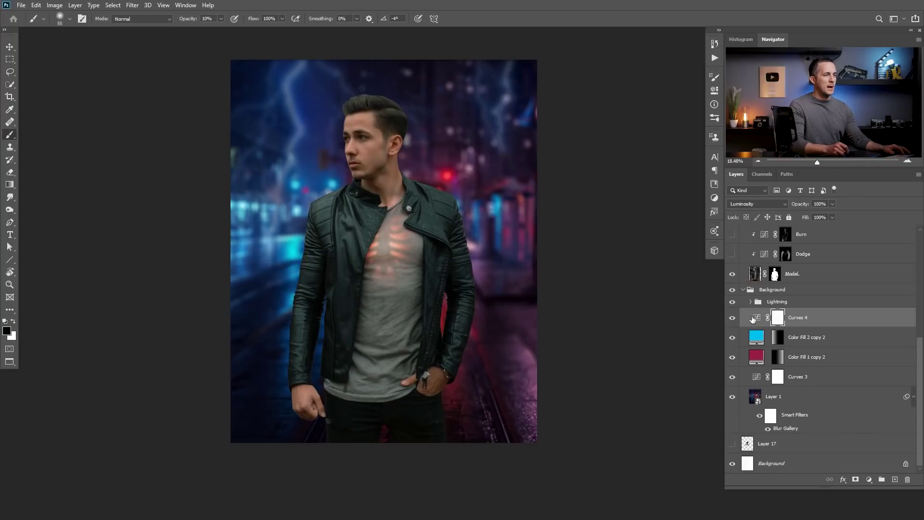
{"action": "left_click", "coordinate": [743, 289]}
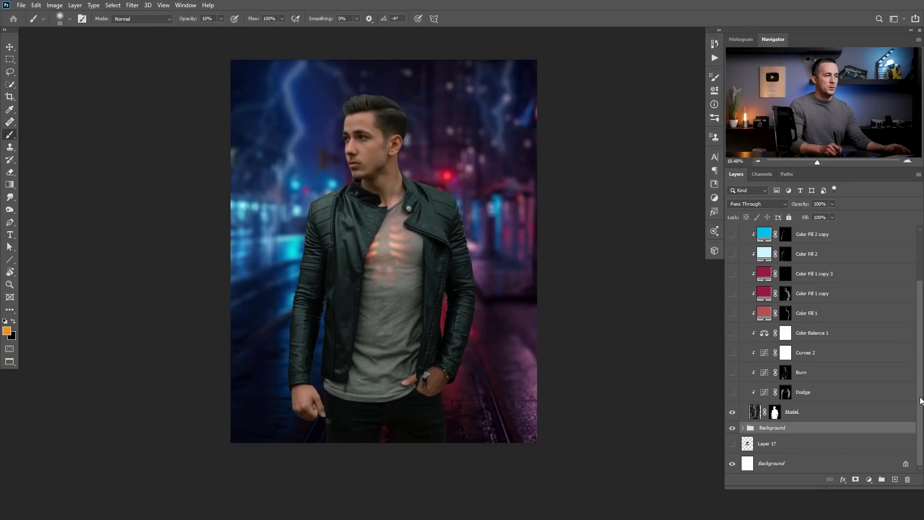
{"action": "scroll", "coordinate": [829, 405], "scroll_direction": "up", "scroll_amount": 1}
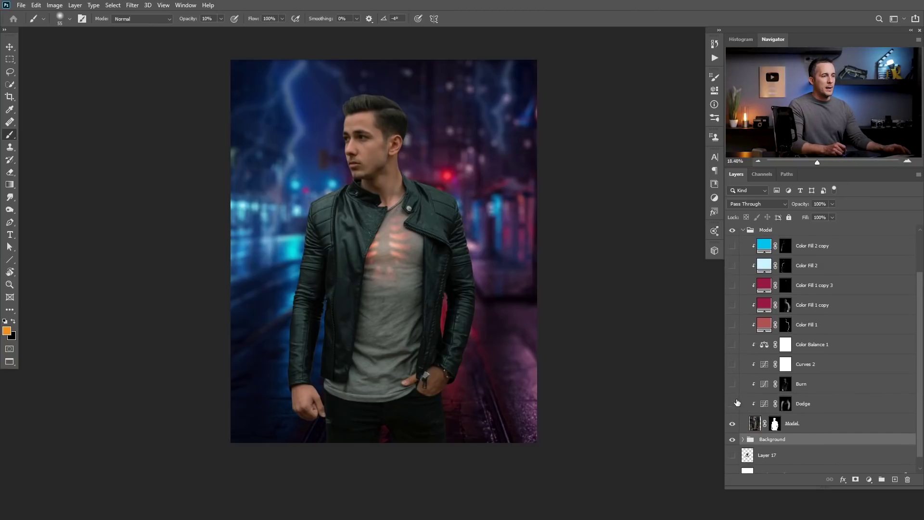
{"action": "left_click", "coordinate": [733, 345]}
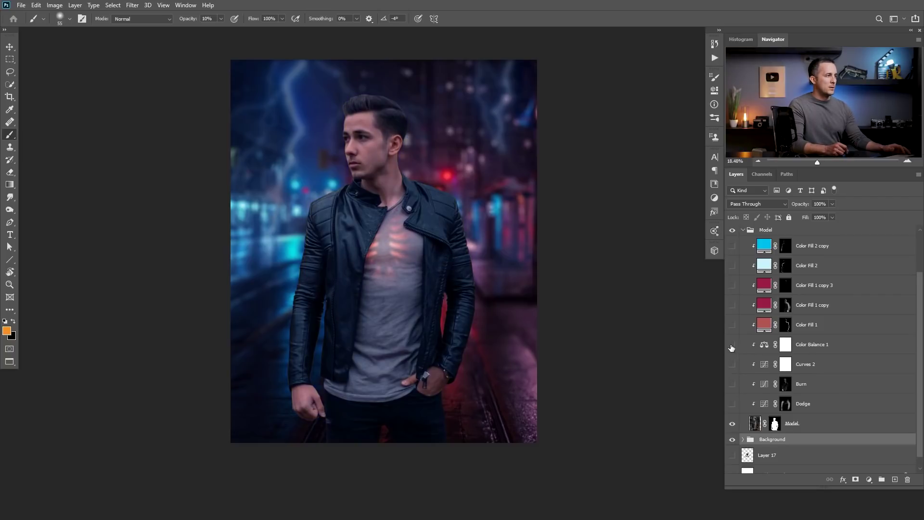
{"action": "left_click", "coordinate": [732, 345]}
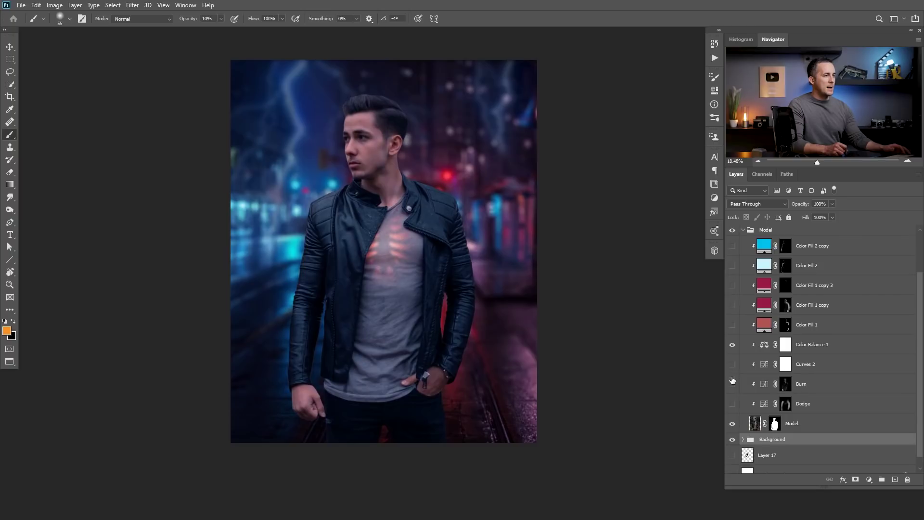
Show Curves 2, Burn, Dodge and the cyan and red Color Fill glows on the jacket.
{"action": "left_click_drag", "start_coordinate": [734, 406], "coordinate": [733, 391]}
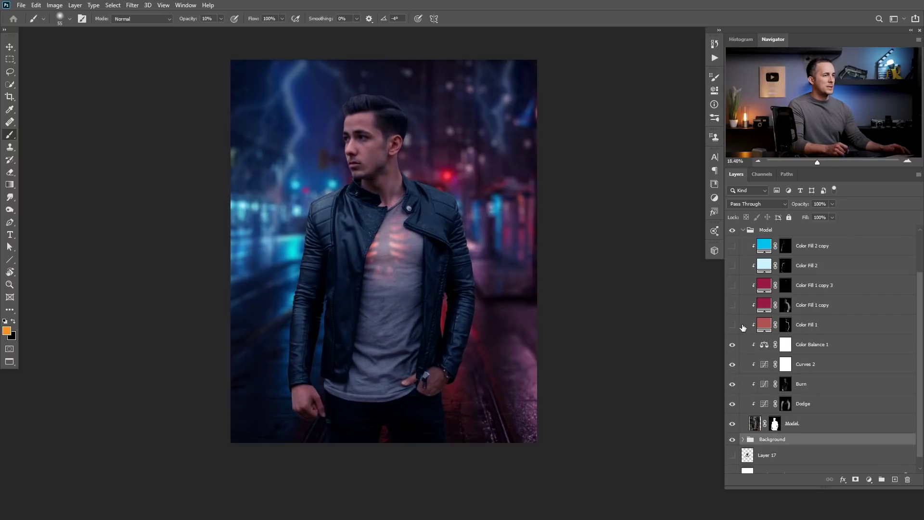
{"action": "left_click", "coordinate": [732, 246]}
{"action": "left_click_drag", "start_coordinate": [732, 265], "coordinate": [730, 314]}
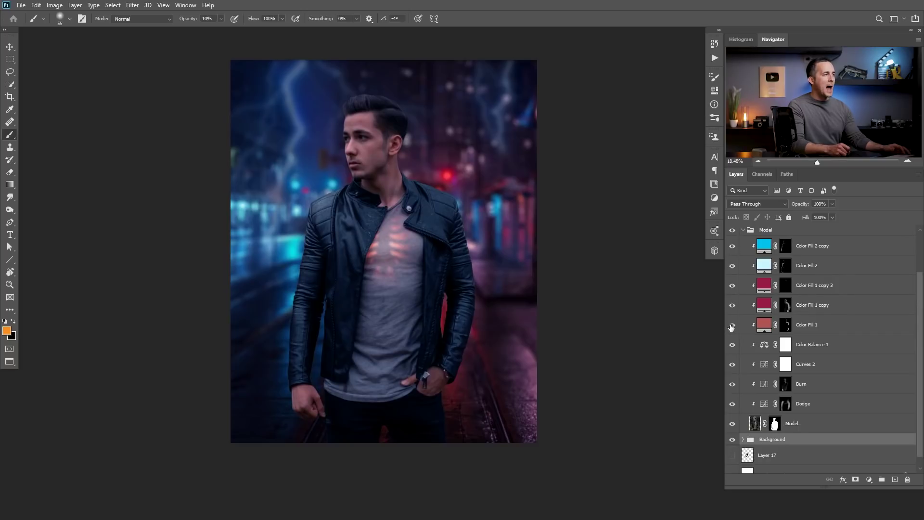
{"action": "left_click", "coordinate": [732, 325]}
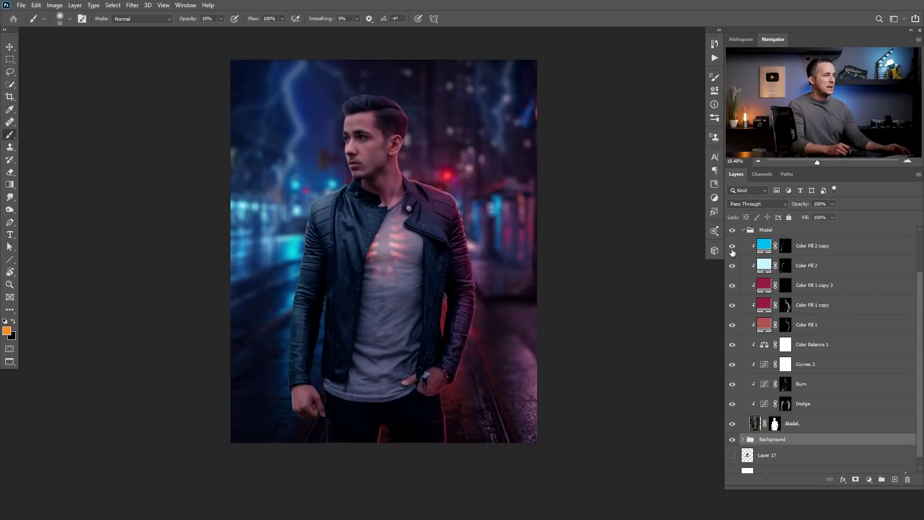
{"action": "left_click_drag", "start_coordinate": [732, 249], "coordinate": [733, 331]}
{"action": "left_click_drag", "start_coordinate": [732, 275], "coordinate": [733, 327]}
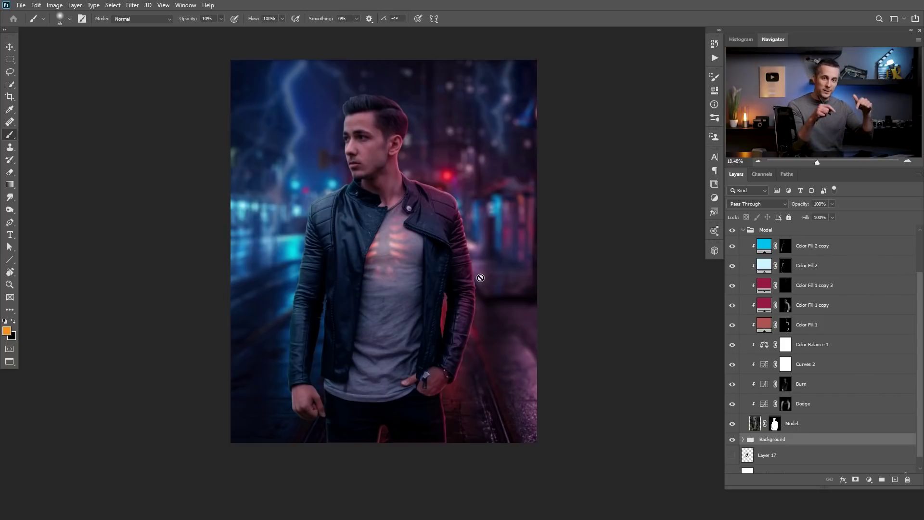
Show the Eyes group, hide its inner layers, zoom to the face and enable the Eyes layer.
{"action": "scroll", "coordinate": [827, 232], "scroll_direction": "up", "scroll_amount": 2}
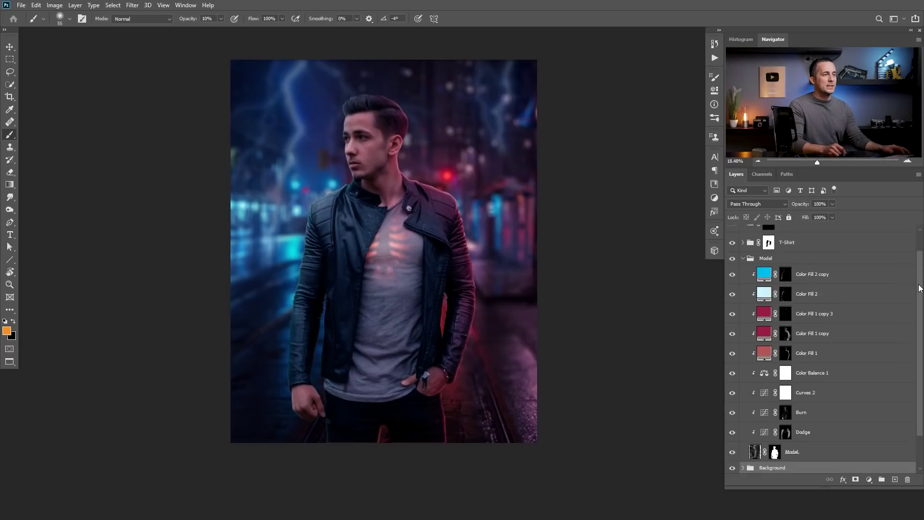
{"action": "scroll", "coordinate": [889, 247], "scroll_direction": "up", "scroll_amount": 1}
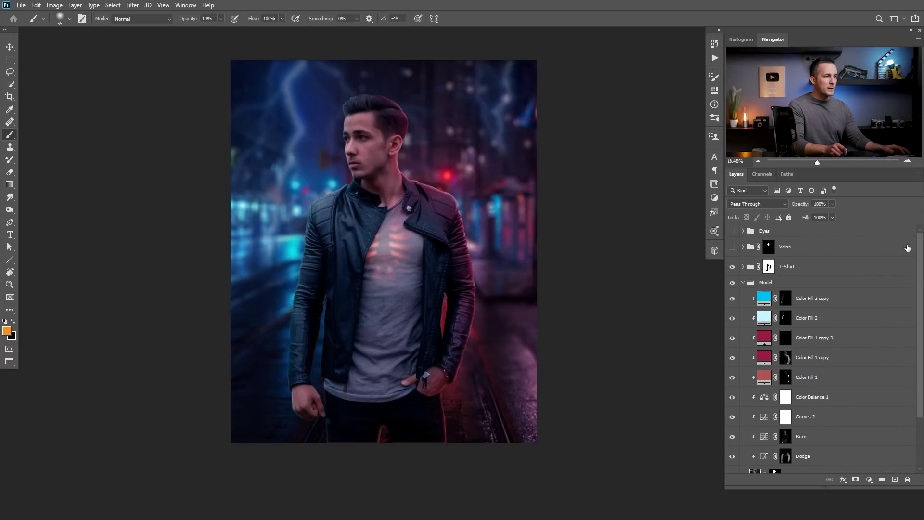
{"action": "left_click", "coordinate": [743, 283]}
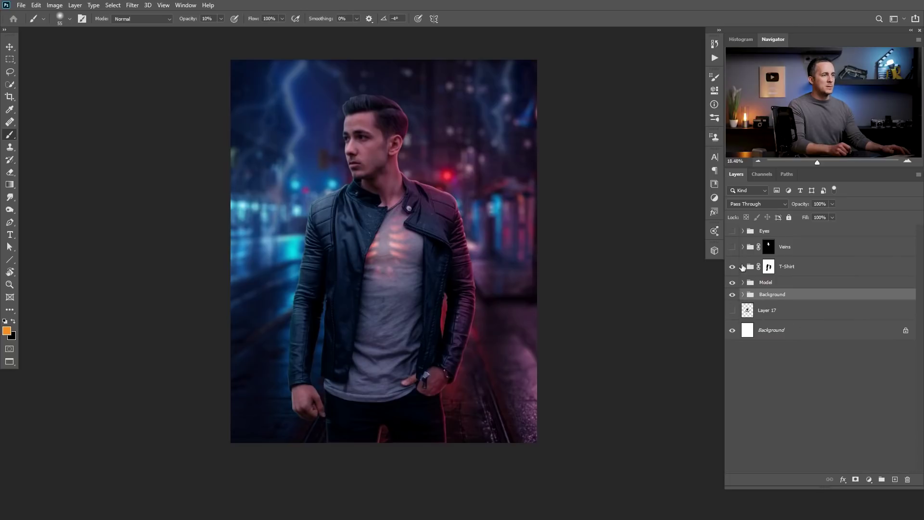
{"action": "left_click", "coordinate": [732, 231]}
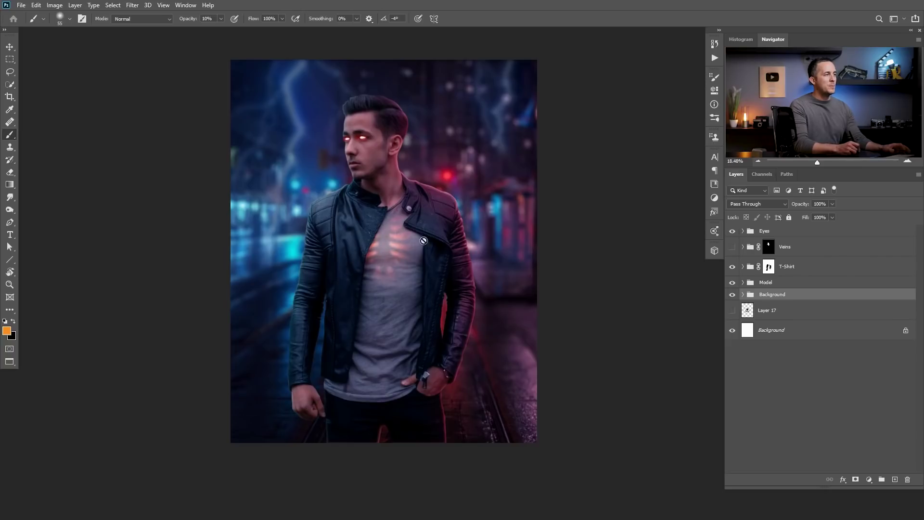
{"action": "left_click", "coordinate": [742, 232]}
{"action": "left_click_drag", "start_coordinate": [737, 249], "coordinate": [733, 326]}
{"action": "left_click", "coordinate": [356, 138], "text": "ctrl"}
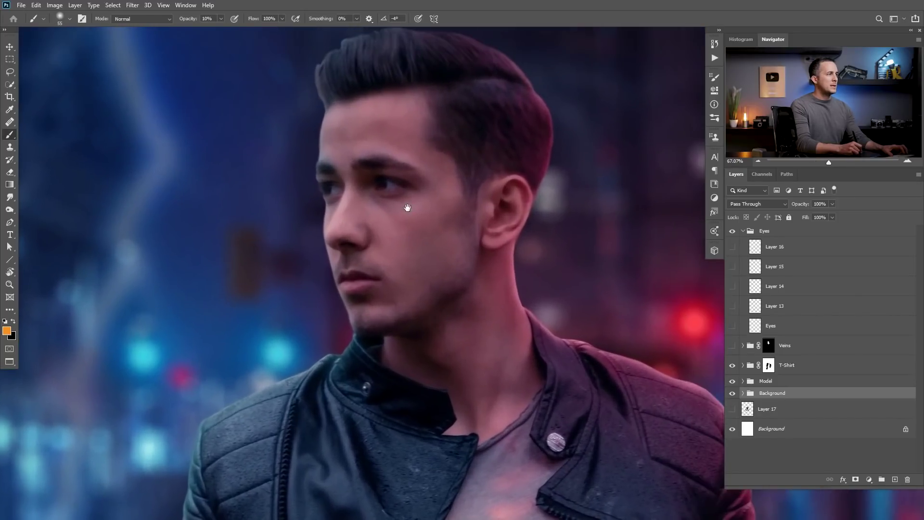
{"action": "left_click", "coordinate": [732, 327]}
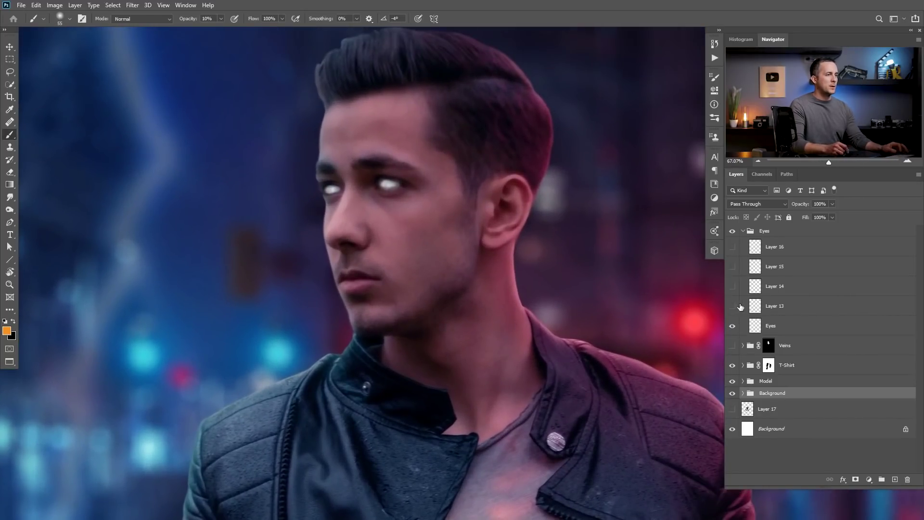
Enable Layer 13 in Linear Dodge (Add), then Layers 14–16 for red glowing eyes.
{"action": "left_click", "coordinate": [755, 325]}
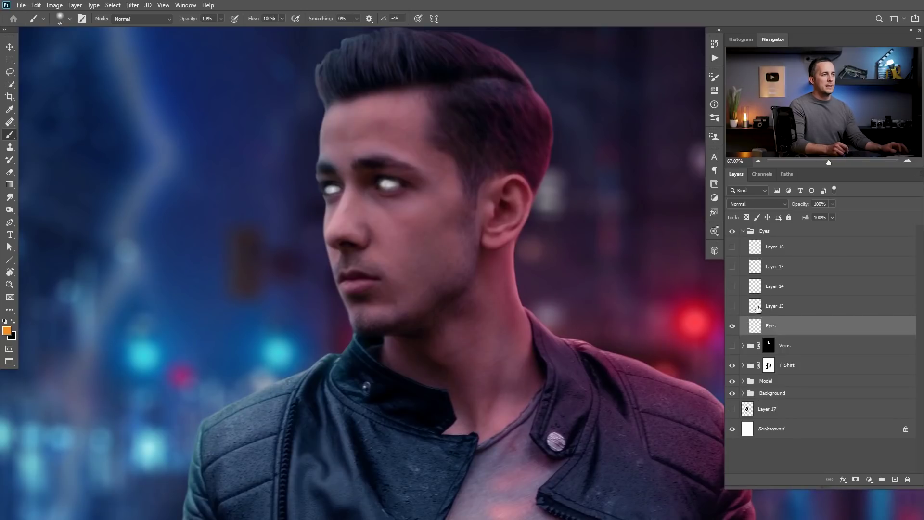
{"action": "left_click", "coordinate": [756, 307]}
{"action": "left_click", "coordinate": [732, 306]}
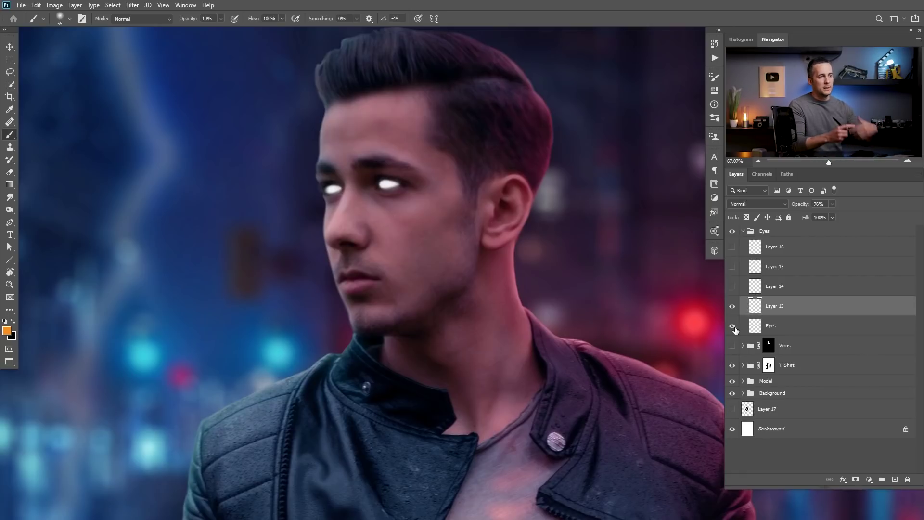
{"action": "key", "text": "shift+alt+a"}
{"action": "left_click", "coordinate": [756, 287]}
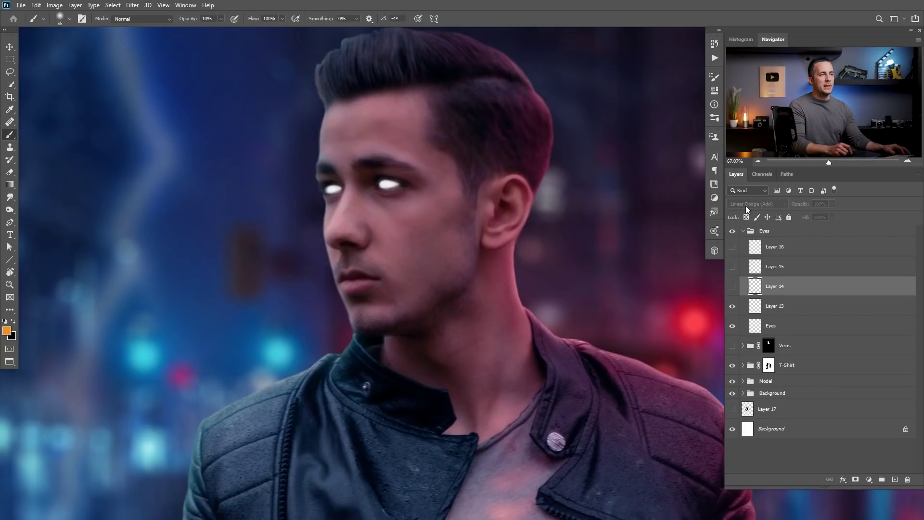
{"action": "left_click", "coordinate": [733, 287]}
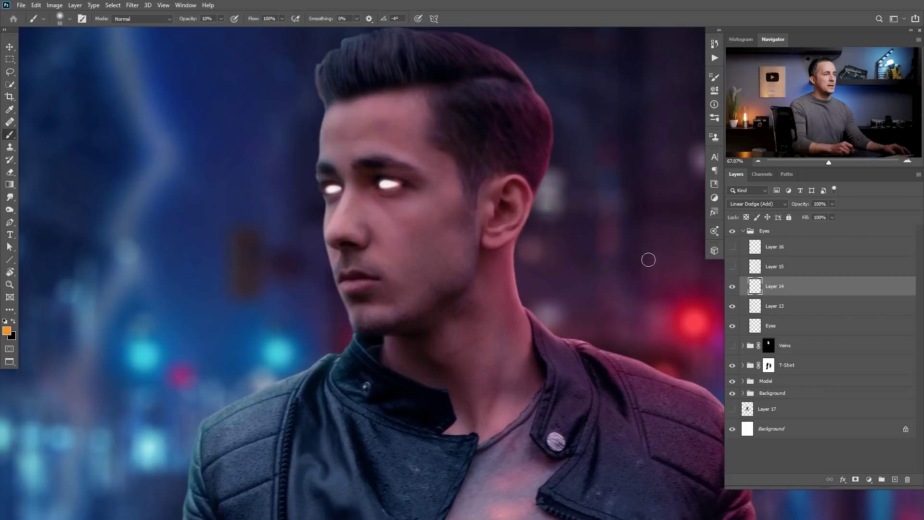
{"action": "left_click", "coordinate": [733, 247]}
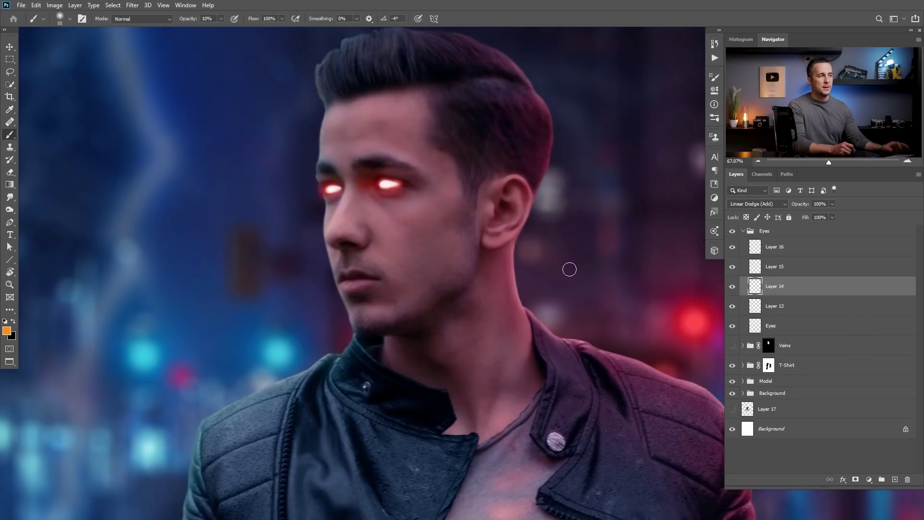
{"action": "scroll", "coordinate": [499, 254], "scroll_direction": "down", "scroll_amount": 5}
Collapse the Eyes group and turn on the Veins group for glowing face and neck veins.
{"action": "left_click_drag", "start_coordinate": [464, 285], "coordinate": [436, 273]}
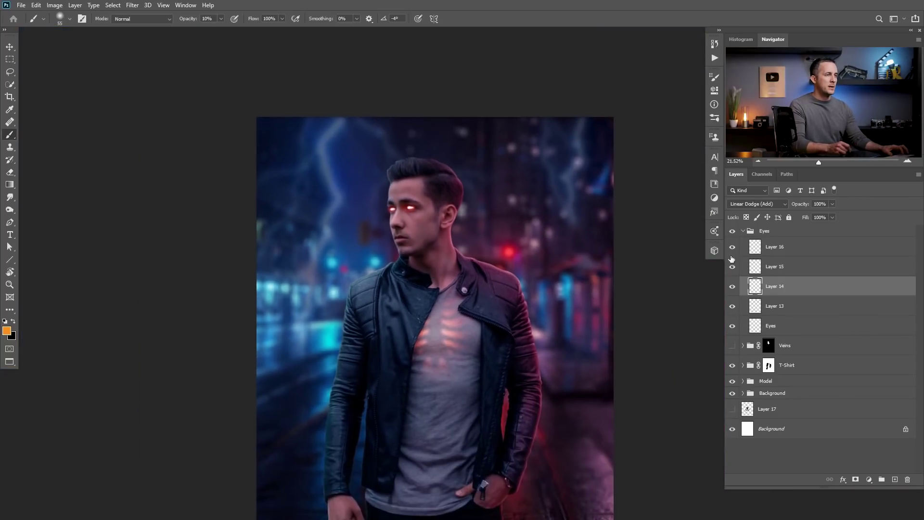
{"action": "left_click", "coordinate": [744, 231]}
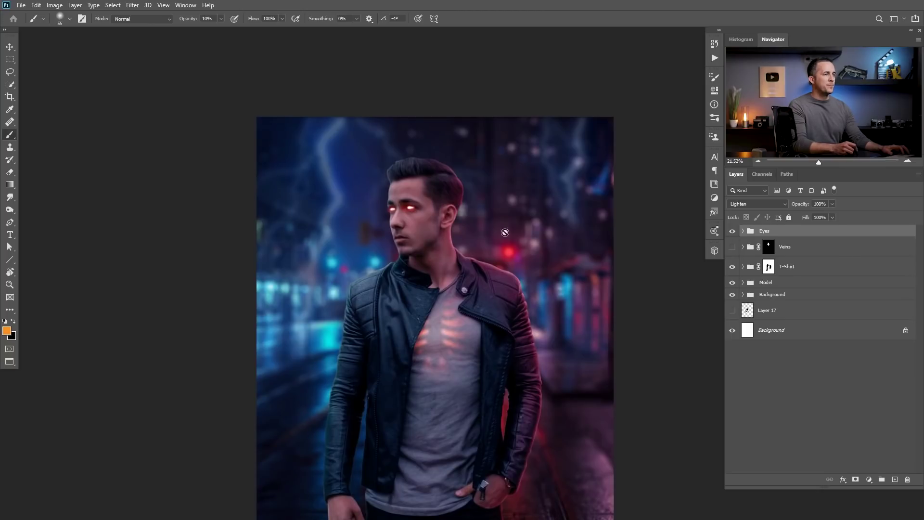
{"action": "left_click", "coordinate": [732, 247]}
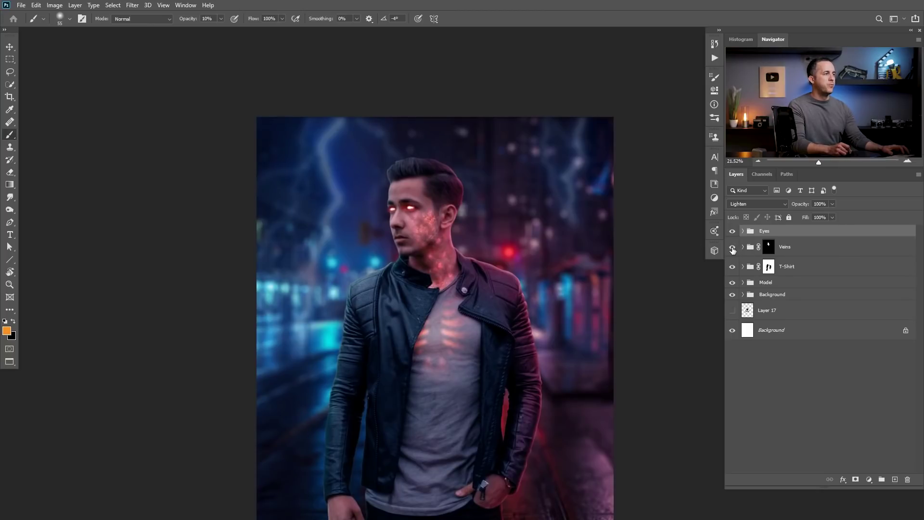
{"action": "scroll", "coordinate": [453, 262], "scroll_direction": "up", "scroll_amount": 5}
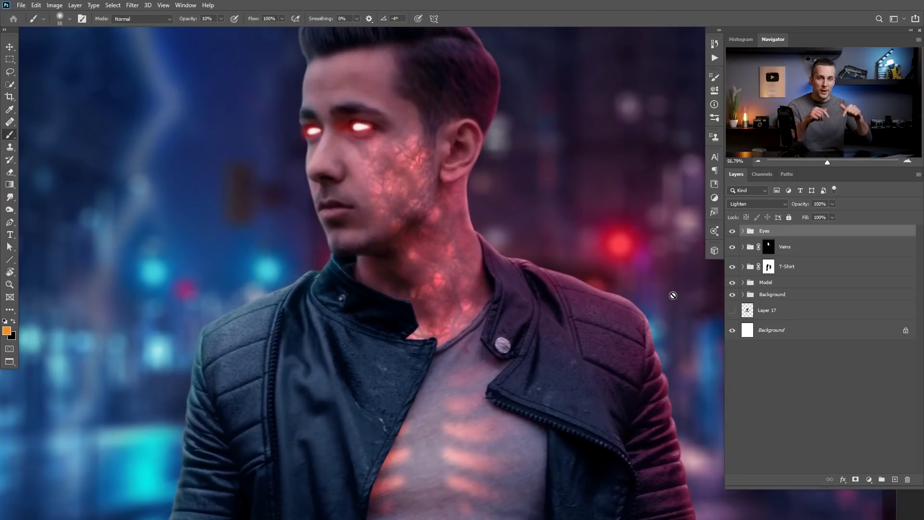
{"action": "scroll", "coordinate": [498, 230], "scroll_direction": "down", "scroll_amount": 5}
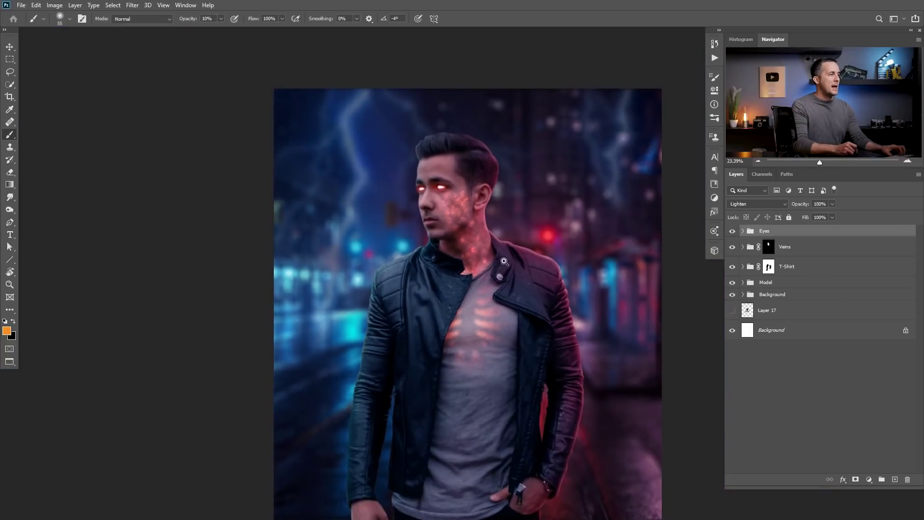
{"action": "scroll", "coordinate": [505, 260], "scroll_direction": "down", "scroll_amount": 3}
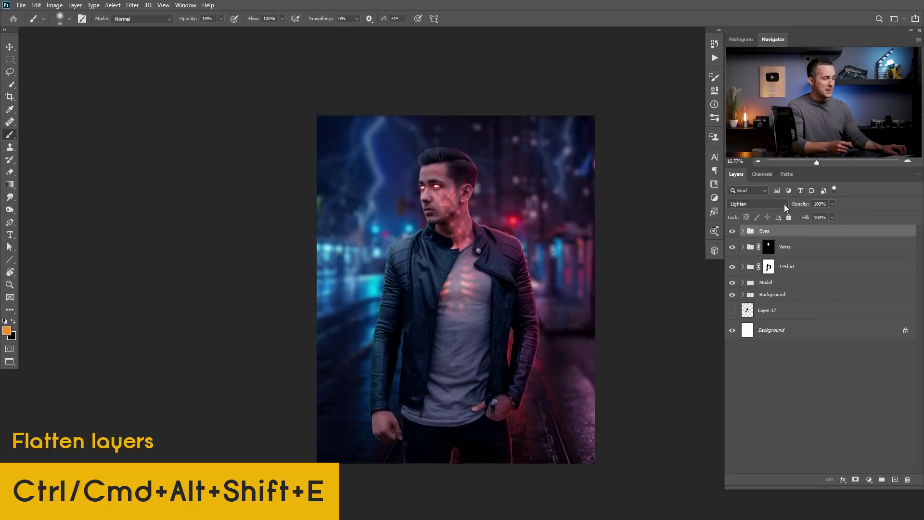
Stamp all visible layers into a new merged layer and open it in Camera Raw.
{"action": "key", "text": "ctrl+alt+shift+e"}
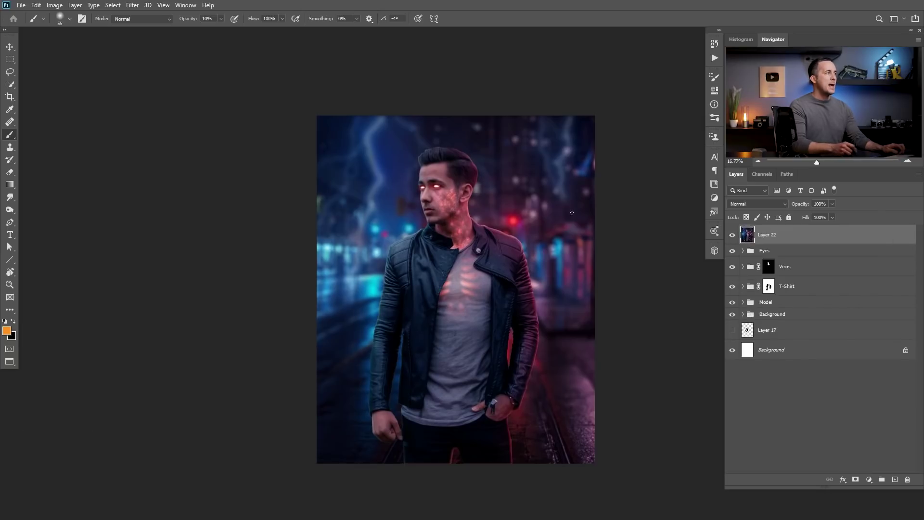
{"action": "left_click", "coordinate": [133, 5]}
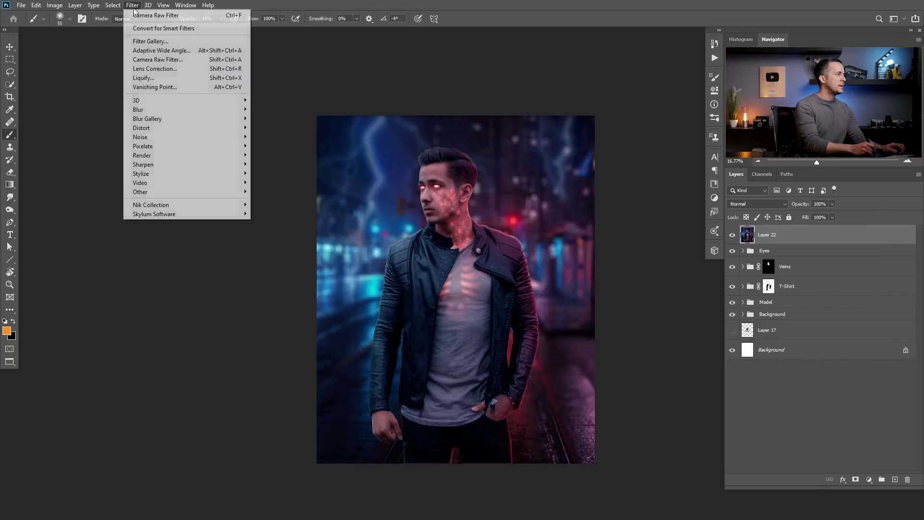
{"action": "left_click", "coordinate": [162, 60]}
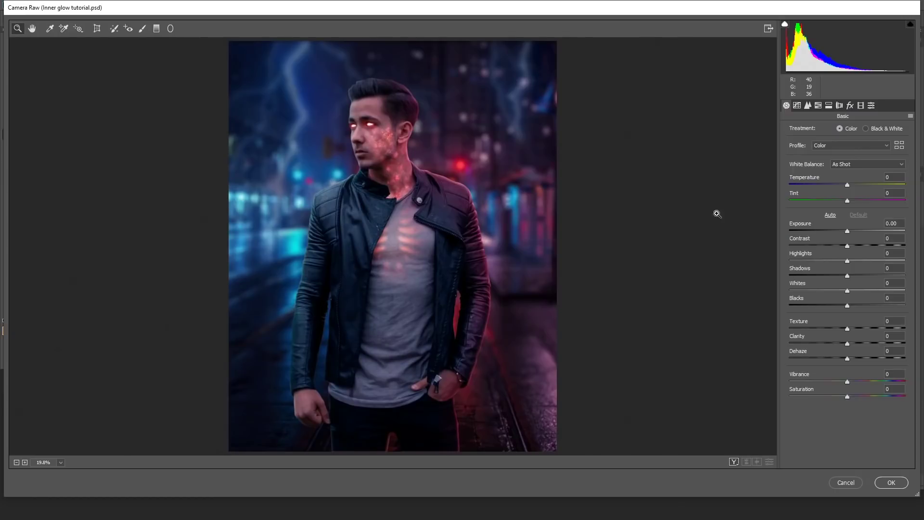
Set Contrast +13, Shadows +74, Blacks -6, Texture +33, Clarity +24, Vibrance +14, Saturation -6.
{"action": "left_click_drag", "start_coordinate": [848, 247], "coordinate": [889, 275]}
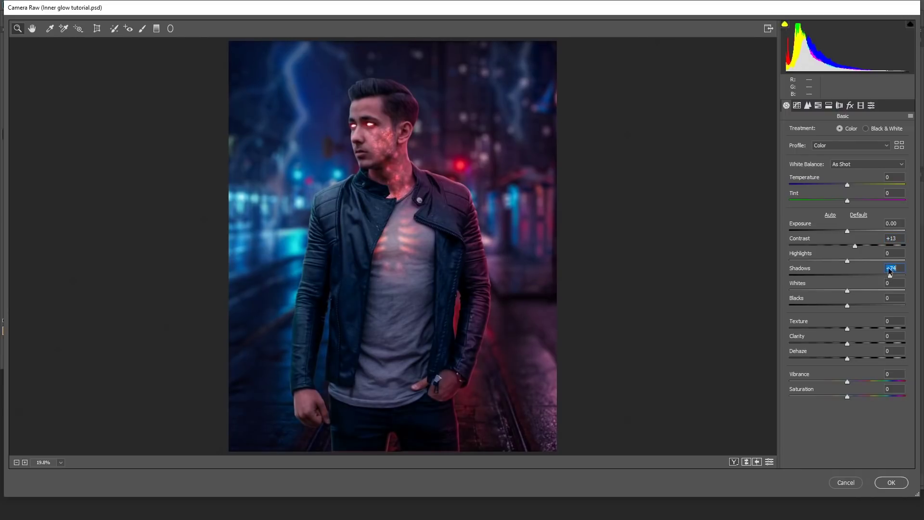
{"action": "left_click_drag", "start_coordinate": [849, 342], "coordinate": [862, 342]}
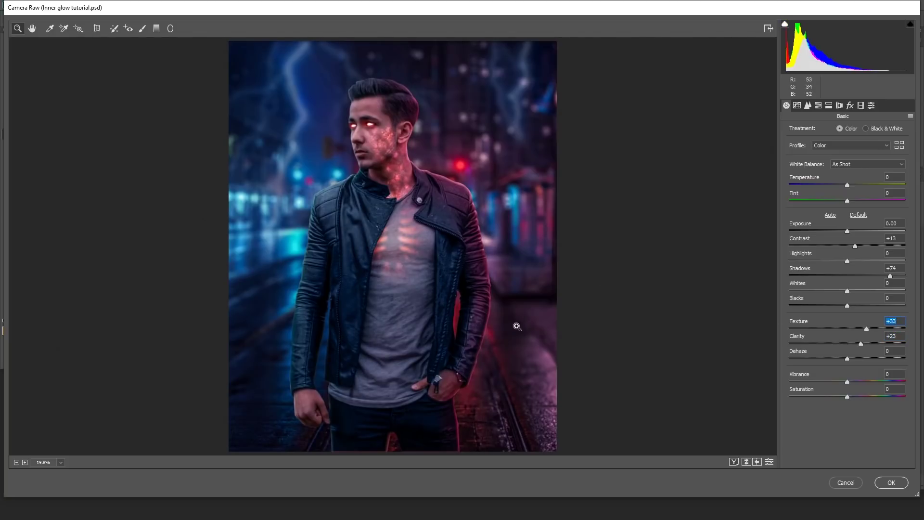
{"action": "left_click", "coordinate": [860, 343]}
{"action": "left_click_drag", "start_coordinate": [848, 396], "coordinate": [856, 382]}
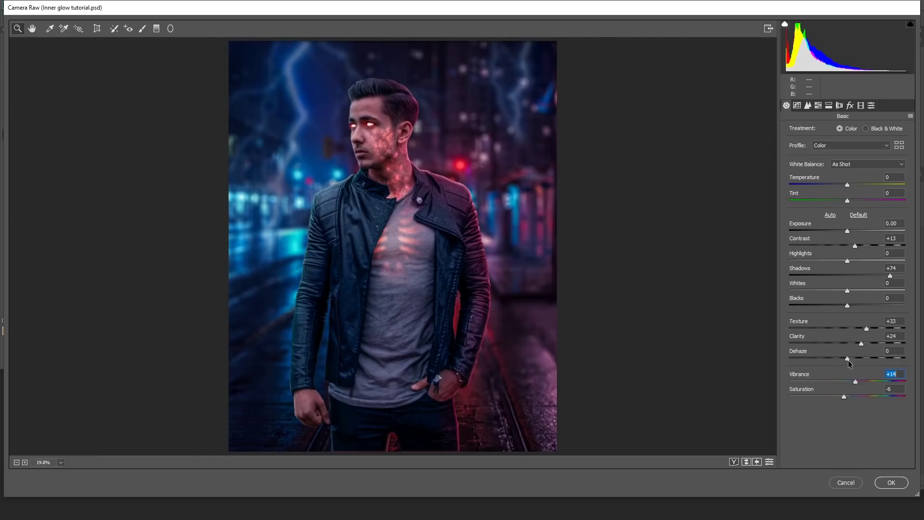
{"action": "left_click_drag", "start_coordinate": [846, 303], "coordinate": [844, 307]}
In Calibration, set Red Primary Hue to +24 and Blue Primary Hue to -30.
{"action": "left_click", "coordinate": [863, 106]}
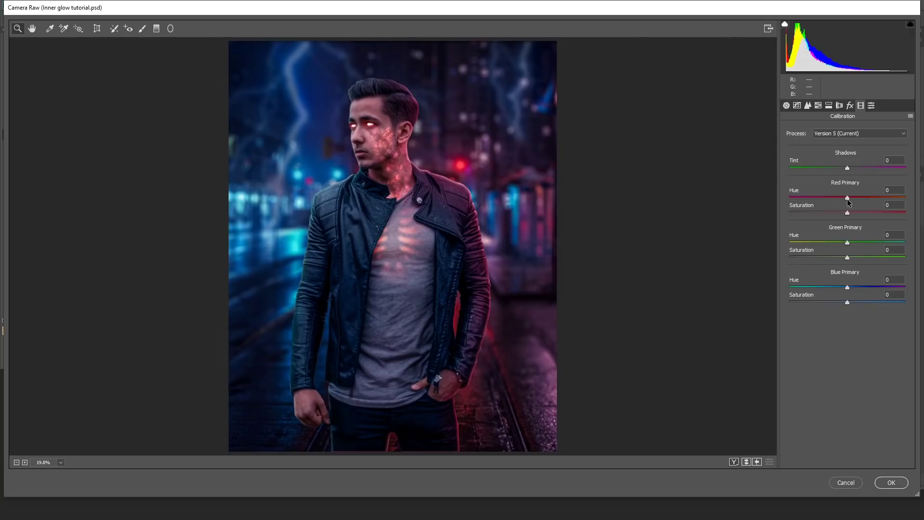
{"action": "left_click_drag", "start_coordinate": [849, 201], "coordinate": [861, 201]}
{"action": "left_click_drag", "start_coordinate": [848, 289], "coordinate": [829, 287]}
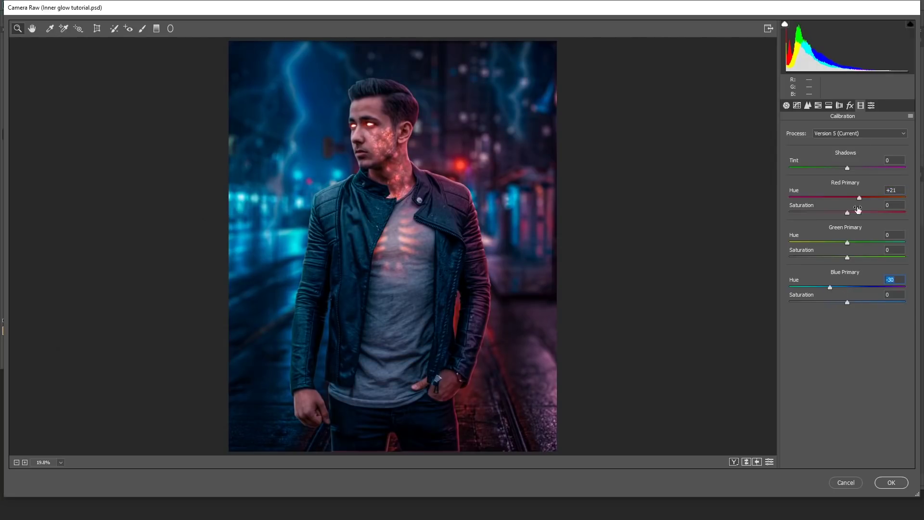
{"action": "left_click_drag", "start_coordinate": [860, 197], "coordinate": [862, 197]}
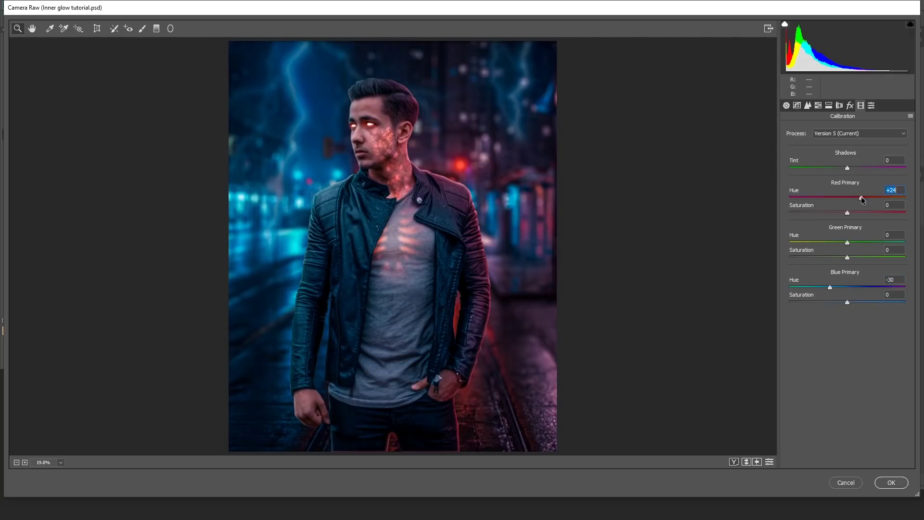
Split-tone the shadows with Hue 200, Saturation 18 and Balance +57.
{"action": "left_click", "coordinate": [829, 105]}
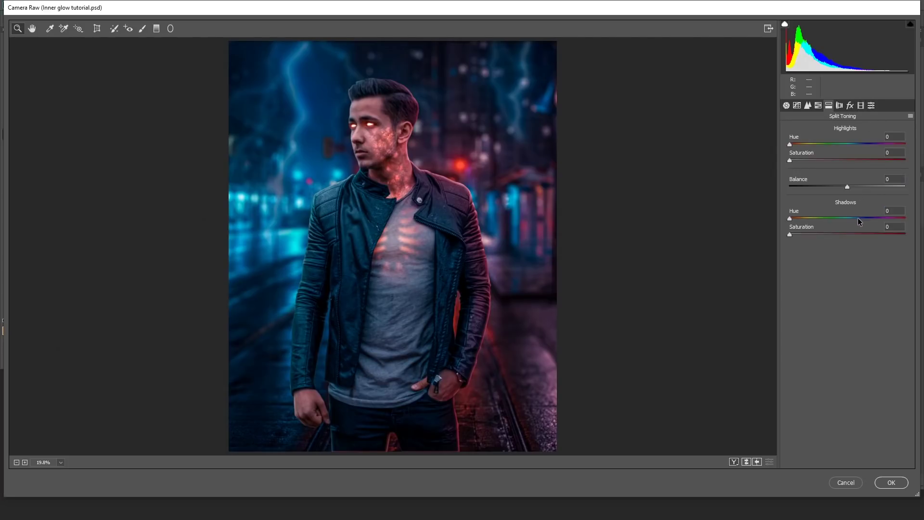
{"action": "left_click_drag", "start_coordinate": [859, 222], "coordinate": [854, 219]}
{"action": "left_click_drag", "start_coordinate": [790, 234], "coordinate": [812, 235]}
{"action": "left_click_drag", "start_coordinate": [847, 187], "coordinate": [879, 186]}
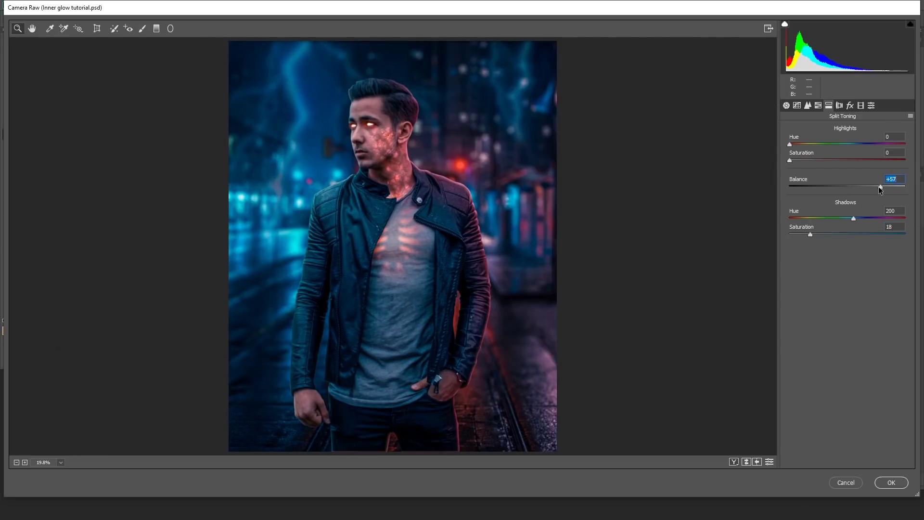
Reduce the Blues saturation to -20 in the HSL panel.
{"action": "left_click", "coordinate": [818, 106]}
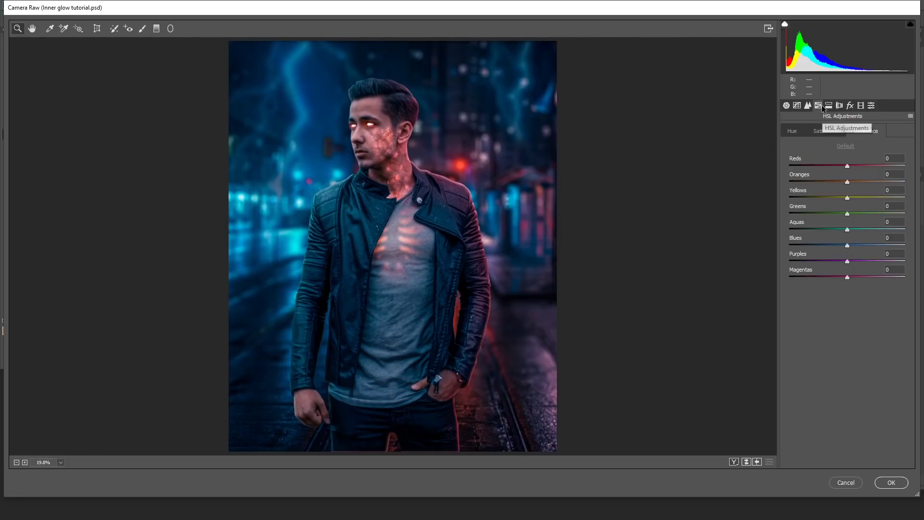
{"action": "left_click", "coordinate": [832, 134]}
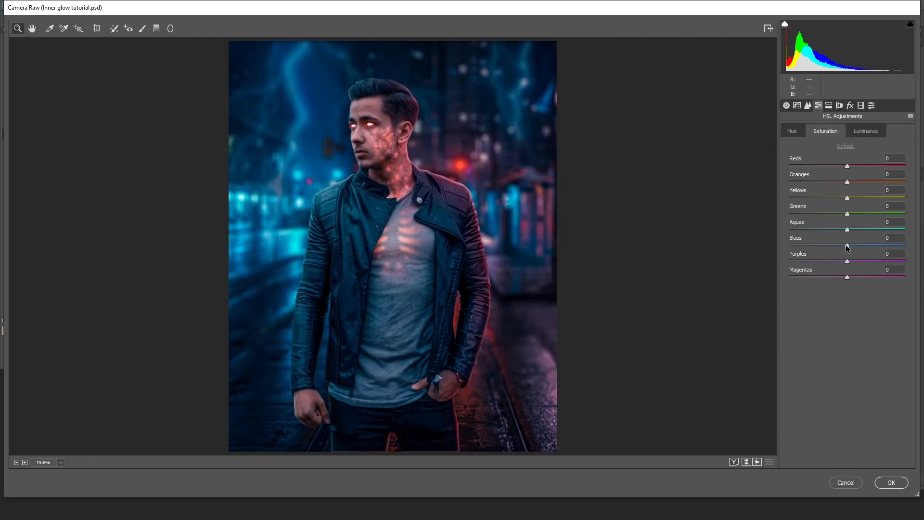
{"action": "mouse_move", "coordinate": [847, 245]}
{"action": "left_mouse_down"}
{"action": "mouse_move", "coordinate": [782, 250]}
{"action": "mouse_move", "coordinate": [835, 245]}
{"action": "left_mouse_up"}
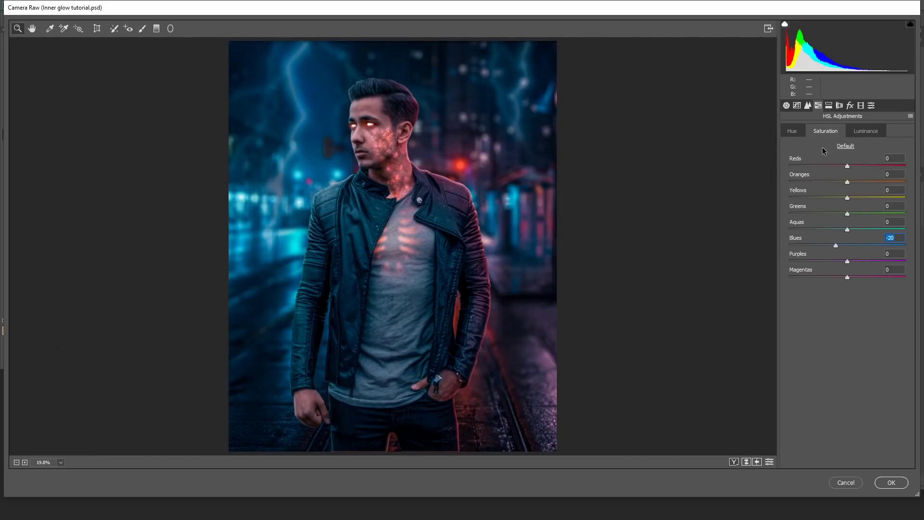
{"action": "left_click", "coordinate": [809, 106]}
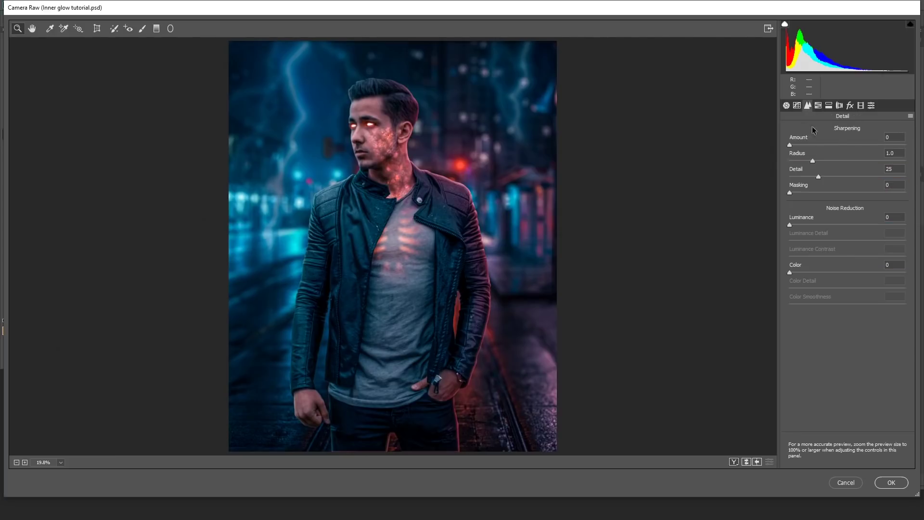
Set sharpening Amount to 65 and Masking to 75, previewing the edge mask.
{"action": "key", "text": "alt"}
{"action": "left_click_drag", "start_coordinate": [794, 192], "coordinate": [877, 195]}
{"action": "left_click", "coordinate": [875, 193], "text": "alt"}
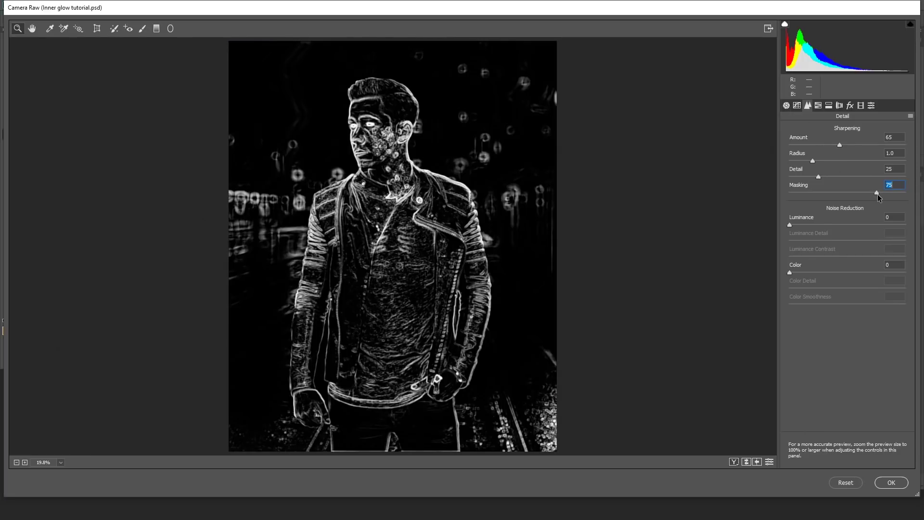
{"action": "left_click_drag", "start_coordinate": [879, 194], "coordinate": [880, 195]}
Add a radial filter over the head and chest and apply the Camera Raw grade.
{"action": "left_click", "coordinate": [789, 110]}
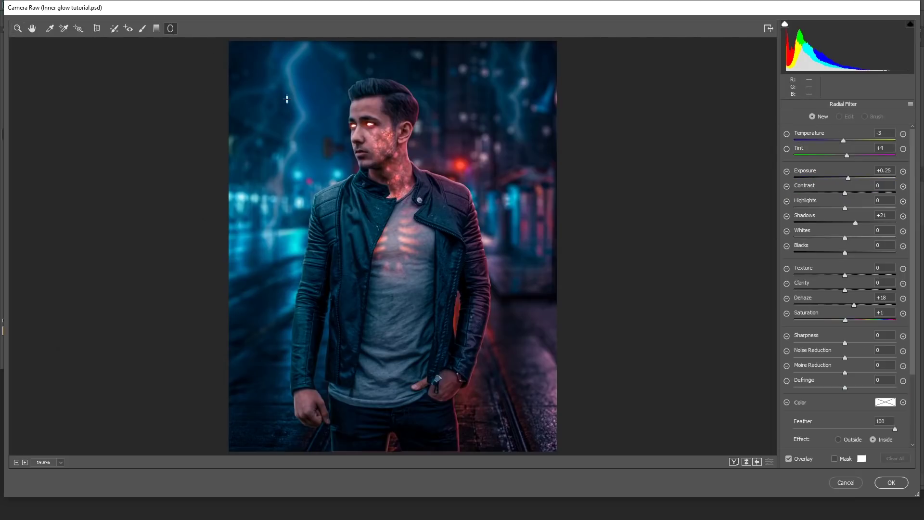
{"action": "left_click_drag", "start_coordinate": [386, 173], "coordinate": [474, 277]}
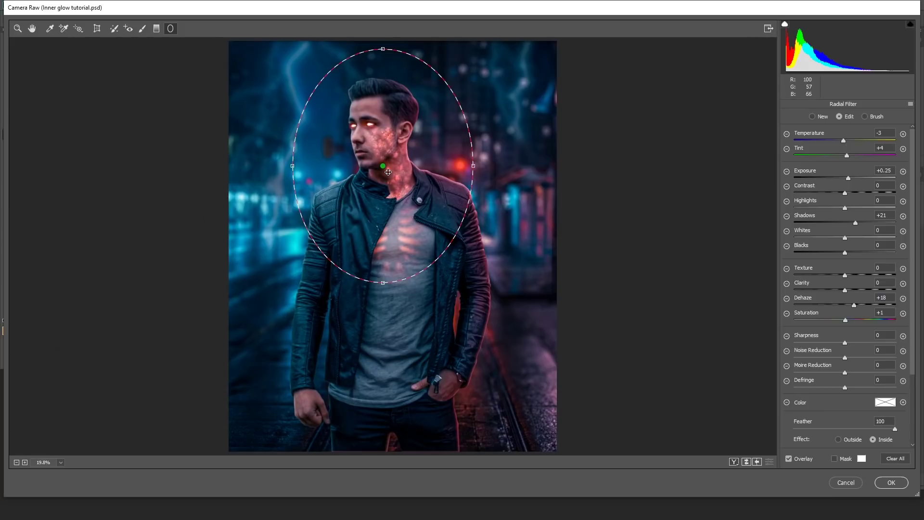
{"action": "left_click_drag", "start_coordinate": [386, 176], "coordinate": [386, 173]}
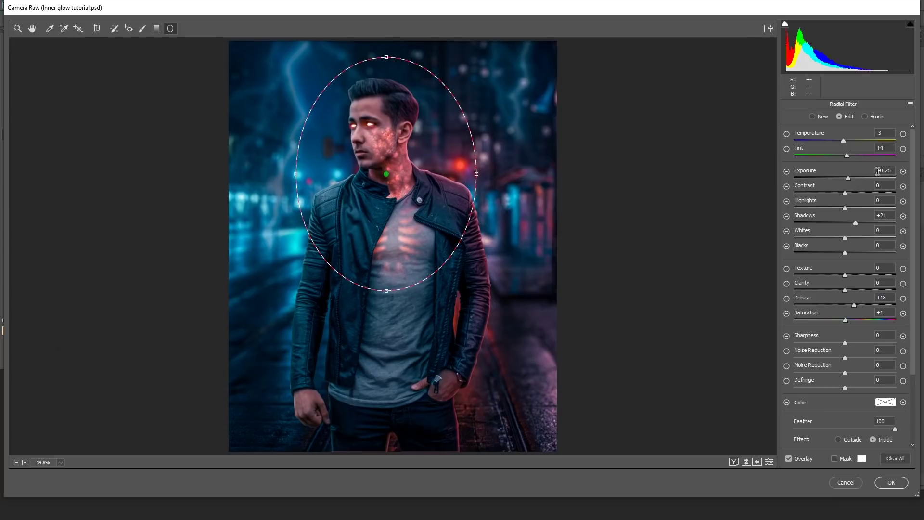
{"action": "left_click", "coordinate": [32, 29]}
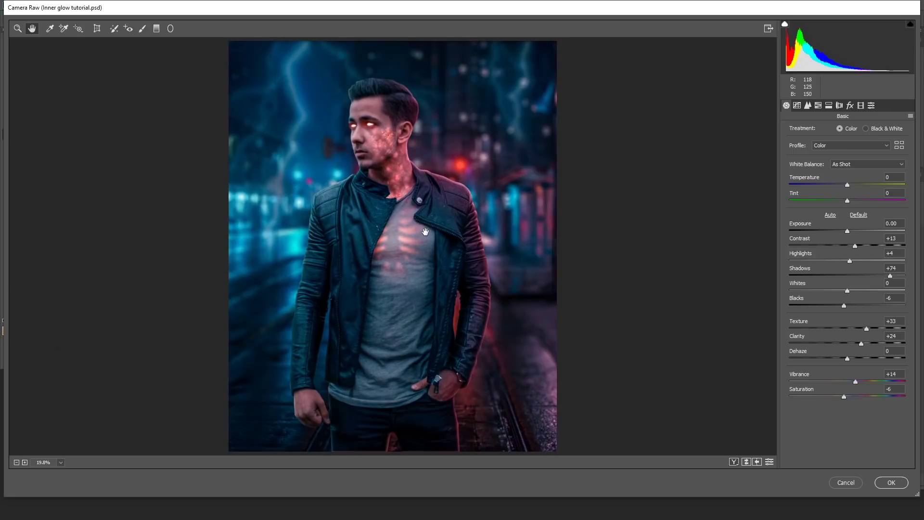
{"action": "left_click", "coordinate": [891, 482]}
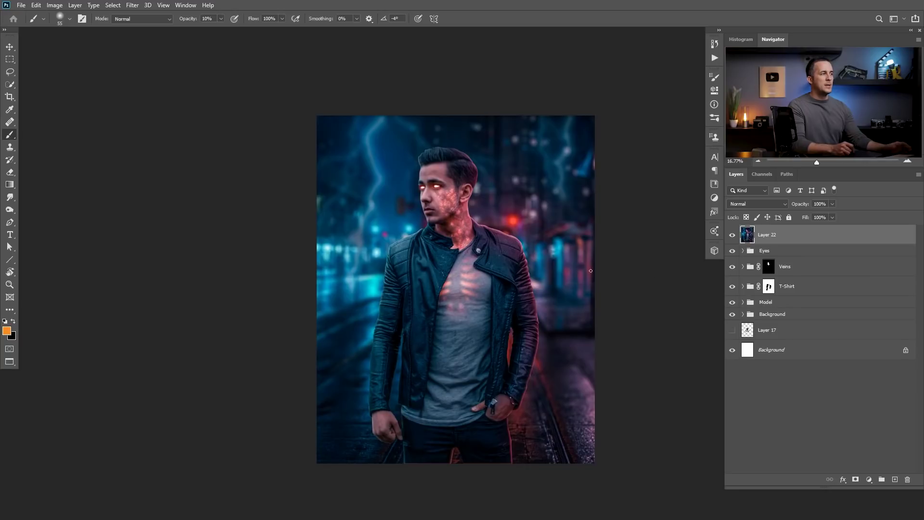
{"action": "left_click_drag", "start_coordinate": [540, 284], "coordinate": [488, 250]}
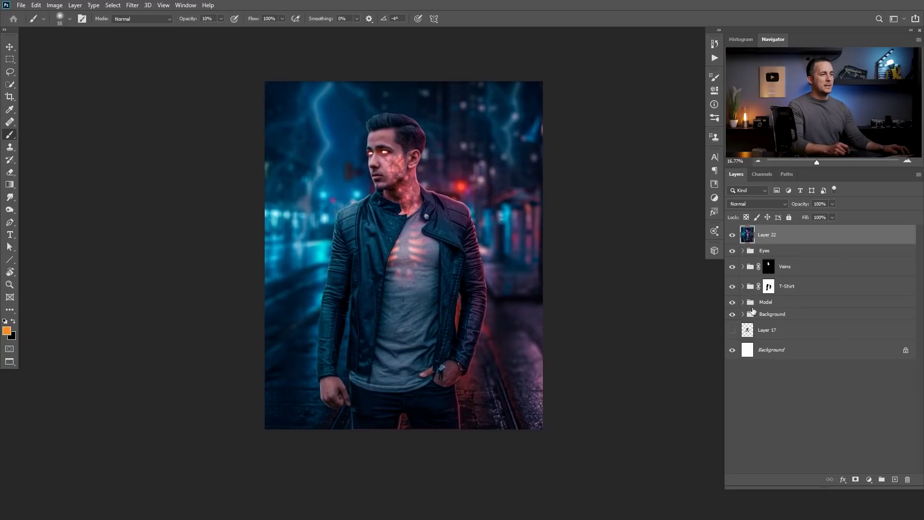
{"action": "left_click", "coordinate": [743, 314]}
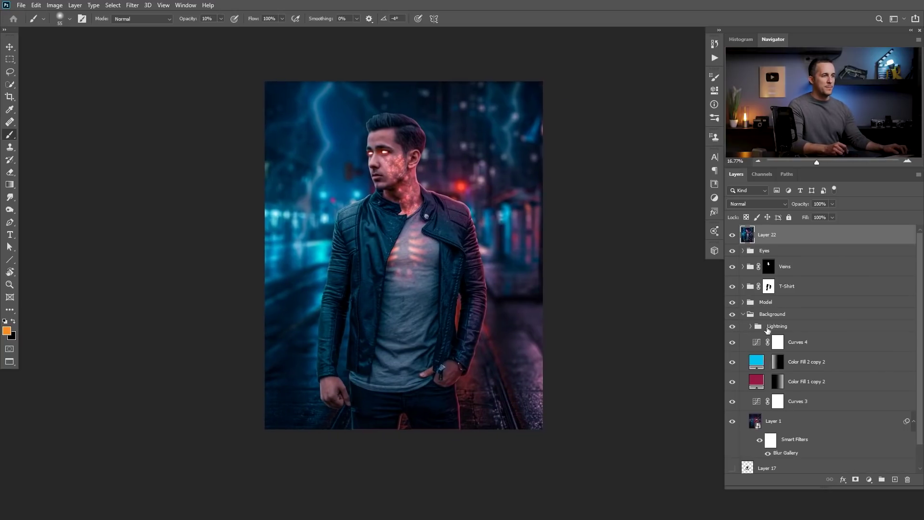
{"action": "left_click", "coordinate": [744, 314]}
{"action": "left_click", "coordinate": [743, 302]}
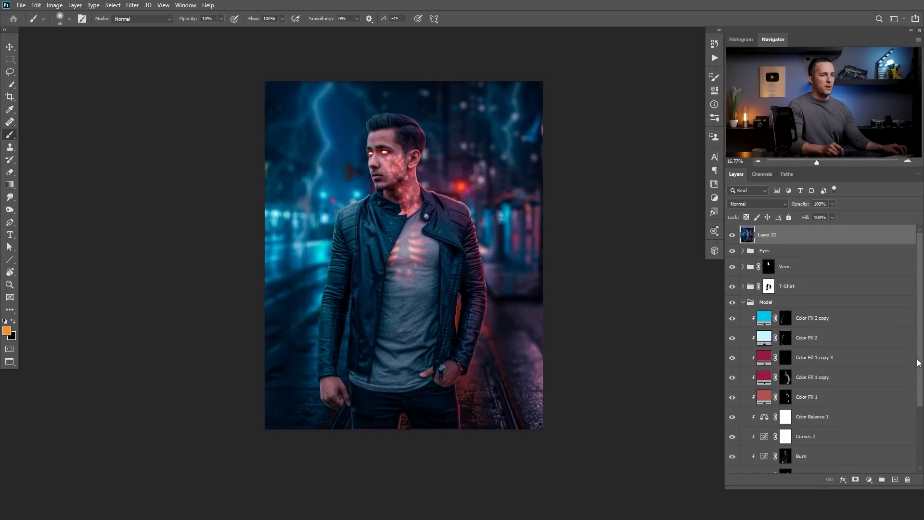
{"action": "left_click_drag", "start_coordinate": [919, 364], "coordinate": [912, 439]}
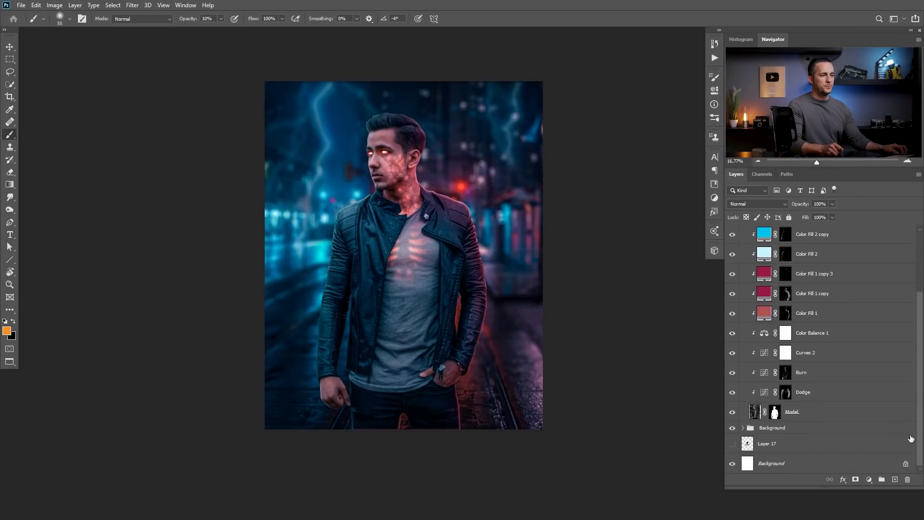
{"action": "left_click", "coordinate": [733, 413], "text": "alt"}
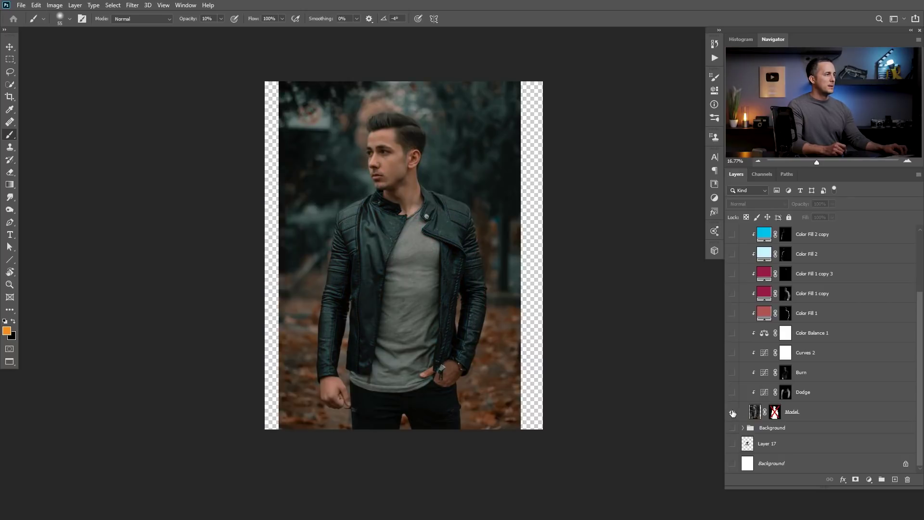
{"action": "left_click", "coordinate": [733, 413], "text": "alt"}
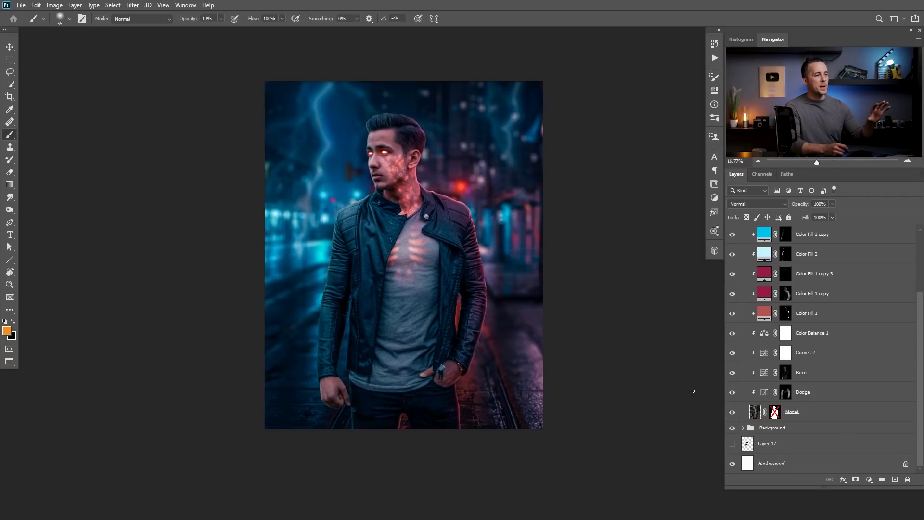
{"action": "left_click", "coordinate": [733, 412], "text": "alt"}
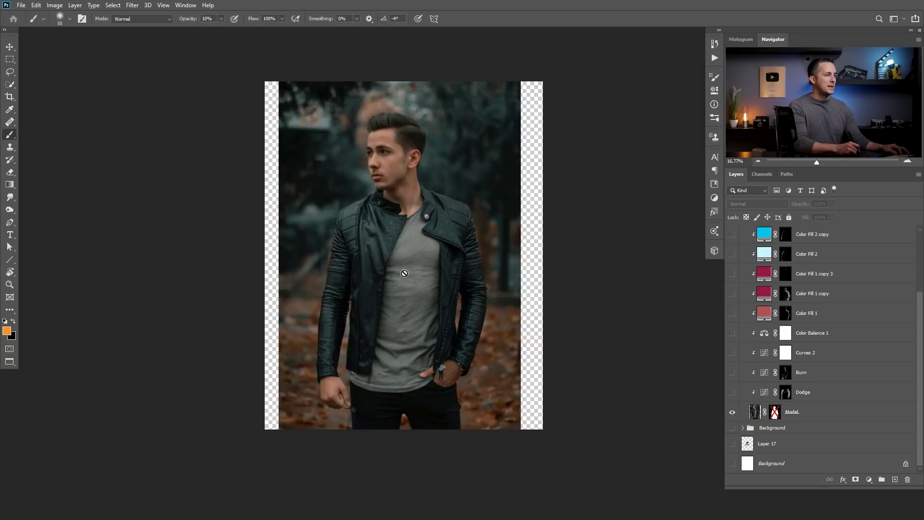
{"action": "left_click", "coordinate": [426, 277]}
{"action": "key", "text": "Return"}
{"action": "left_click", "coordinate": [732, 413], "text": "alt"}
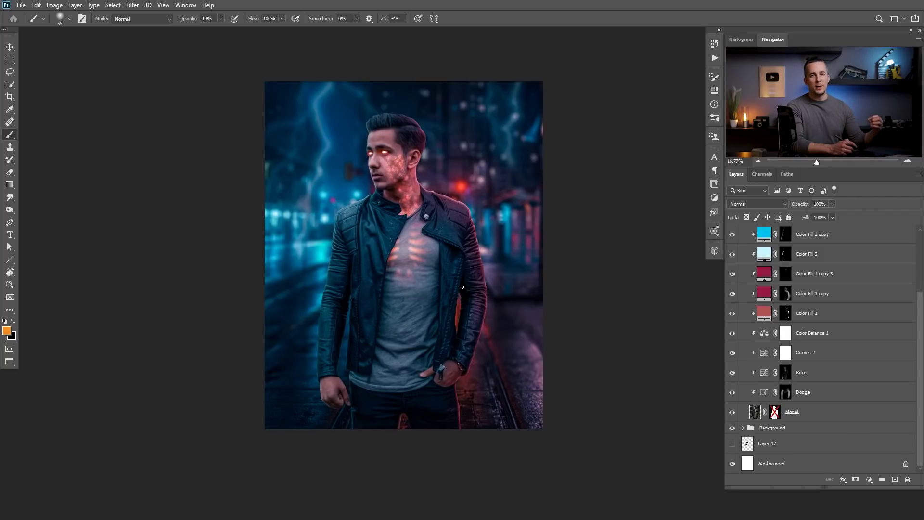
{"action": "scroll", "coordinate": [418, 251], "scroll_direction": "up", "scroll_amount": 4}
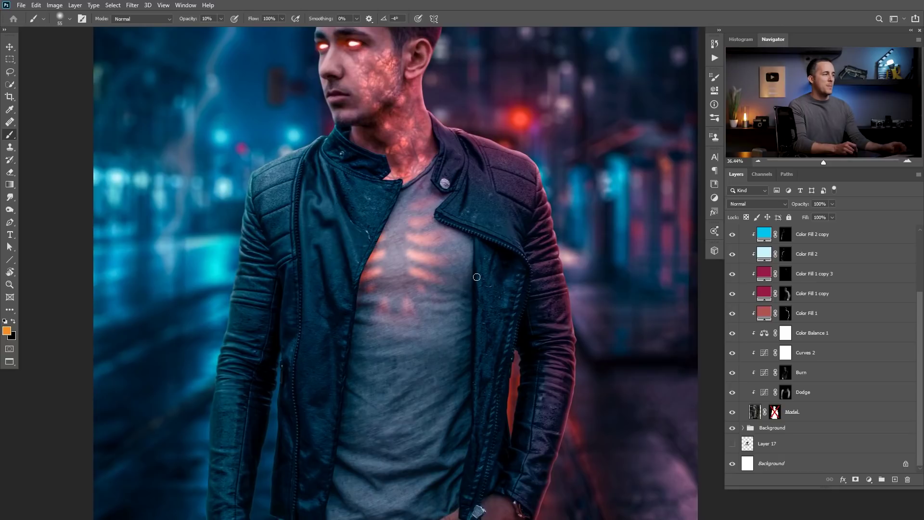
{"action": "scroll", "coordinate": [470, 278], "scroll_direction": "down", "scroll_amount": 4}
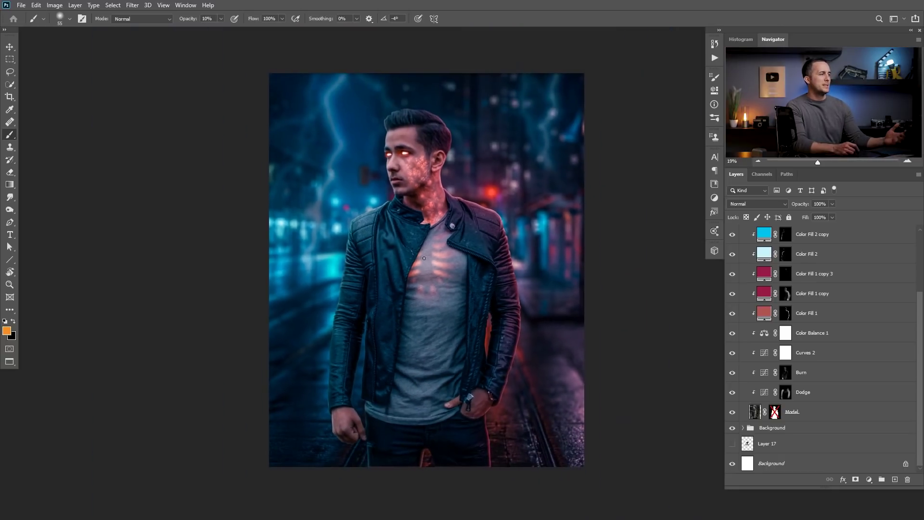